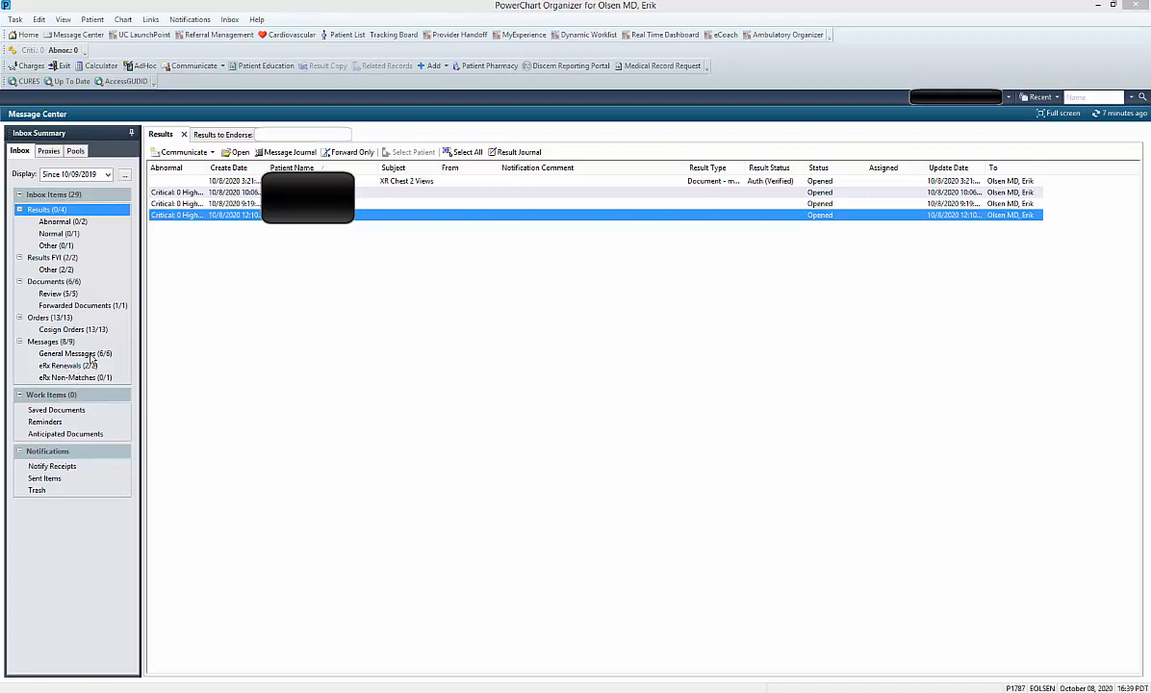
- Open the XR Chest 2 Views result from the Results list
click(90, 354)
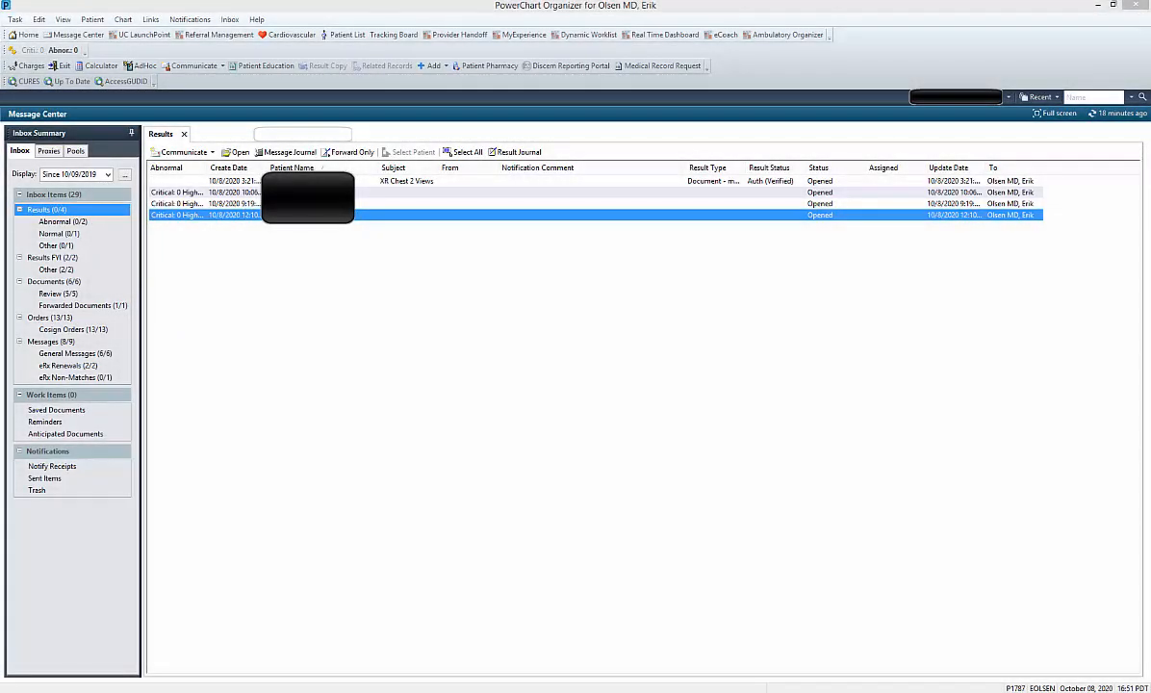
click(406, 181)
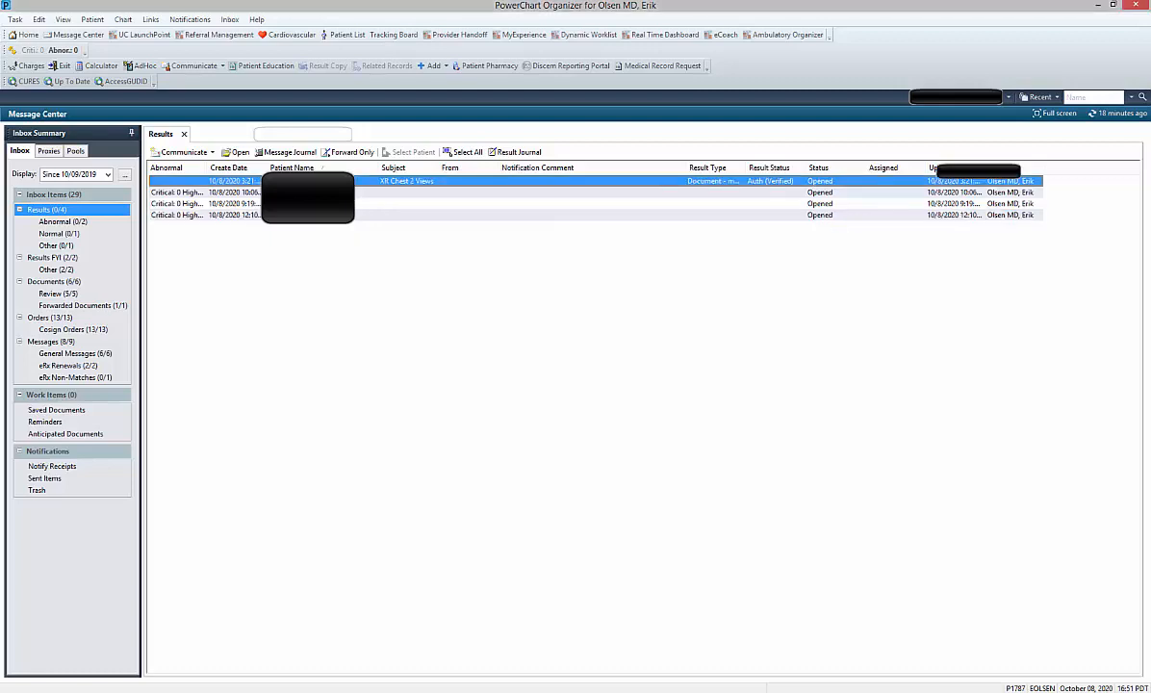
double_click(309, 180)
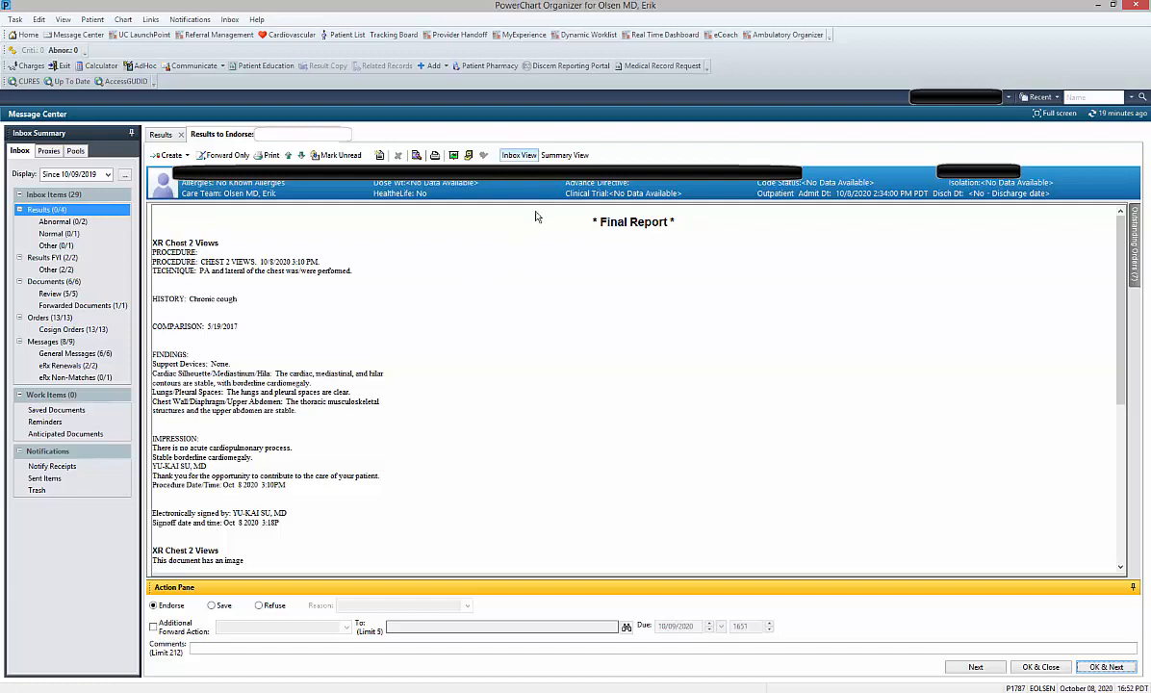
- In the patient's summary view, try the My Documents filter, read the latest Clinic Note, and return to the inbox view
click(560, 156)
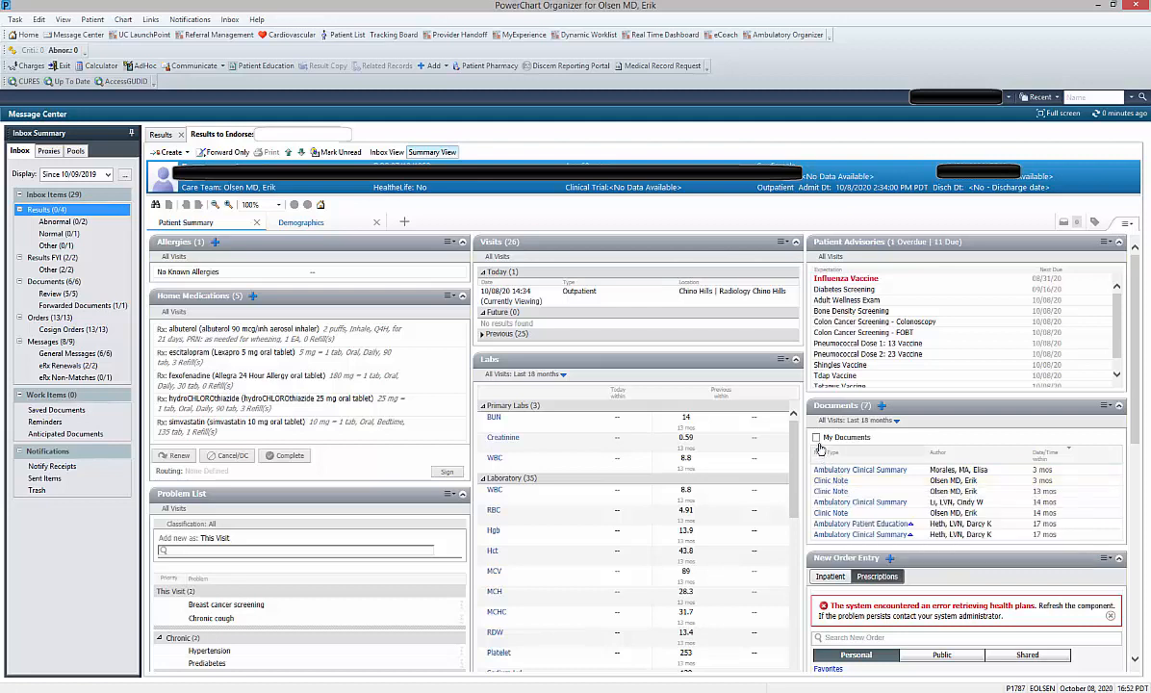
click(817, 438)
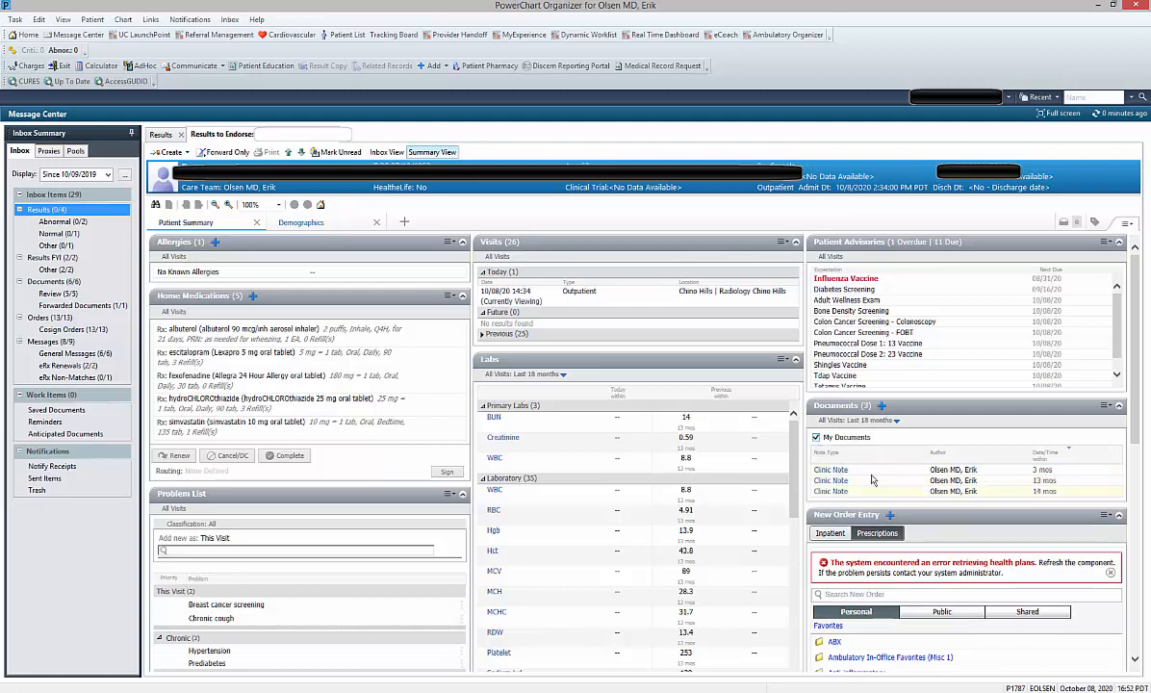
click(816, 438)
click(836, 480)
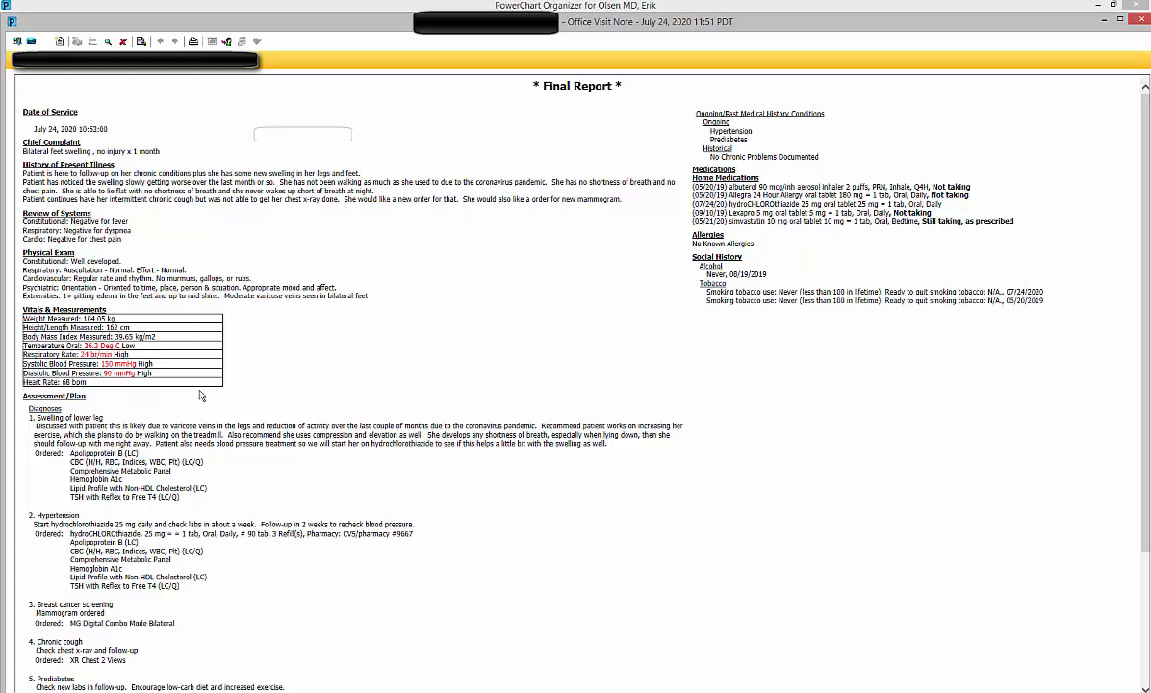
click(17, 42)
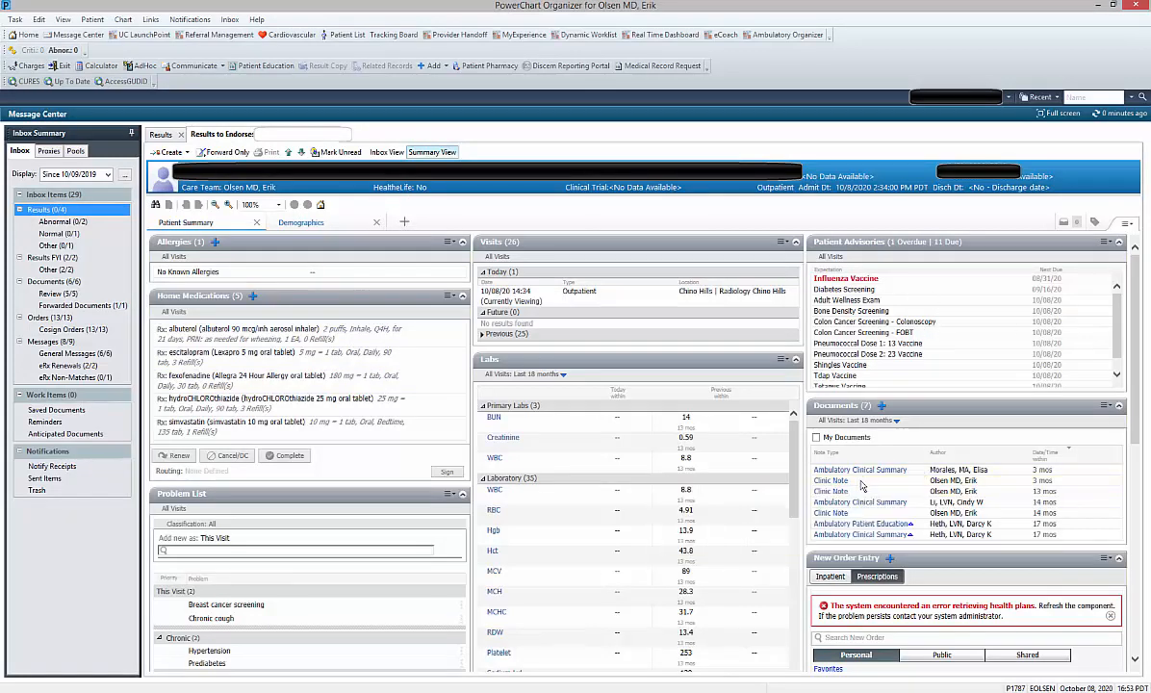
click(388, 154)
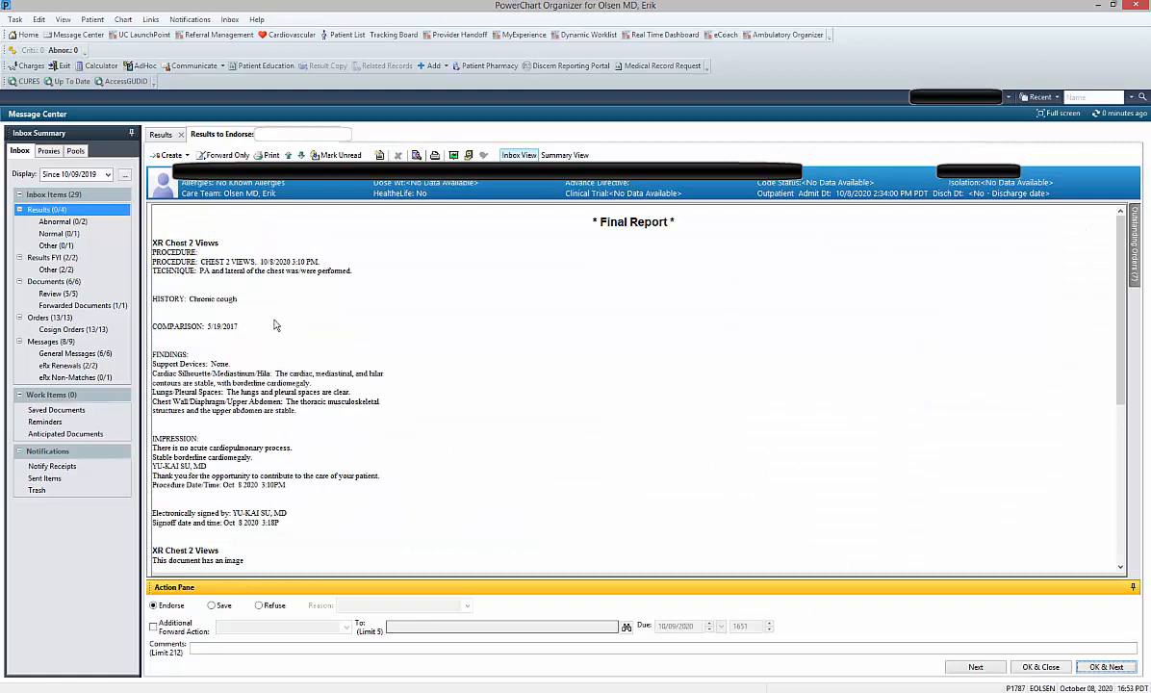
- Browse the Normal and Other results, and open the second result in the Abnormal folder
click(67, 235)
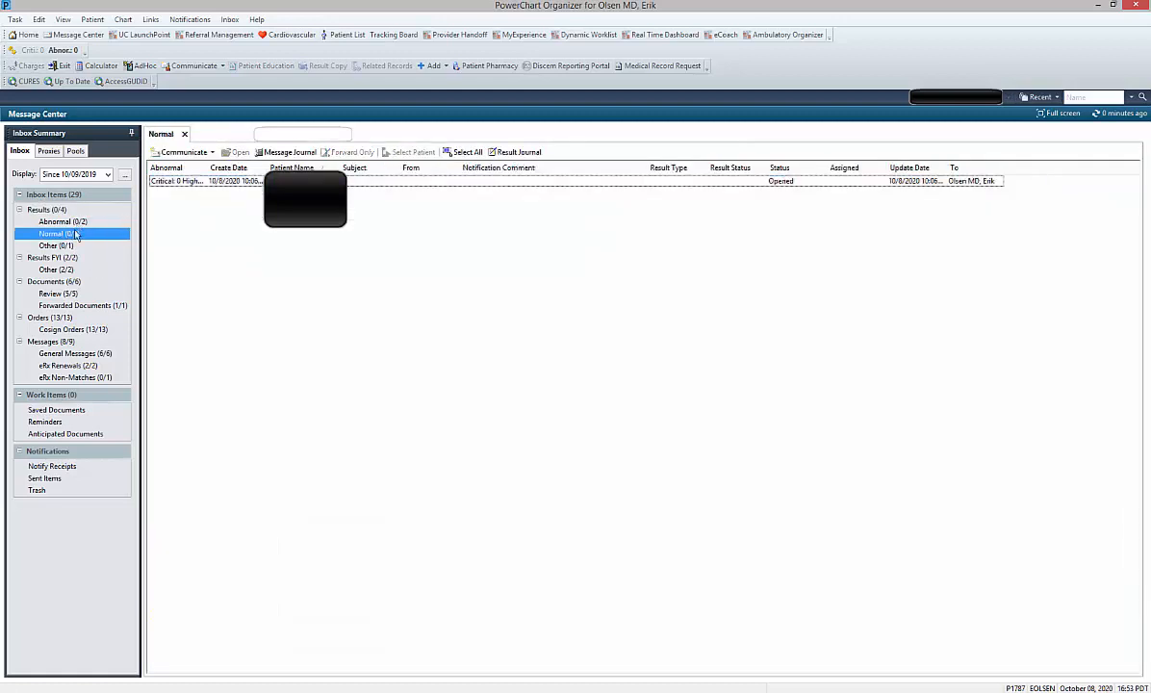
click(66, 245)
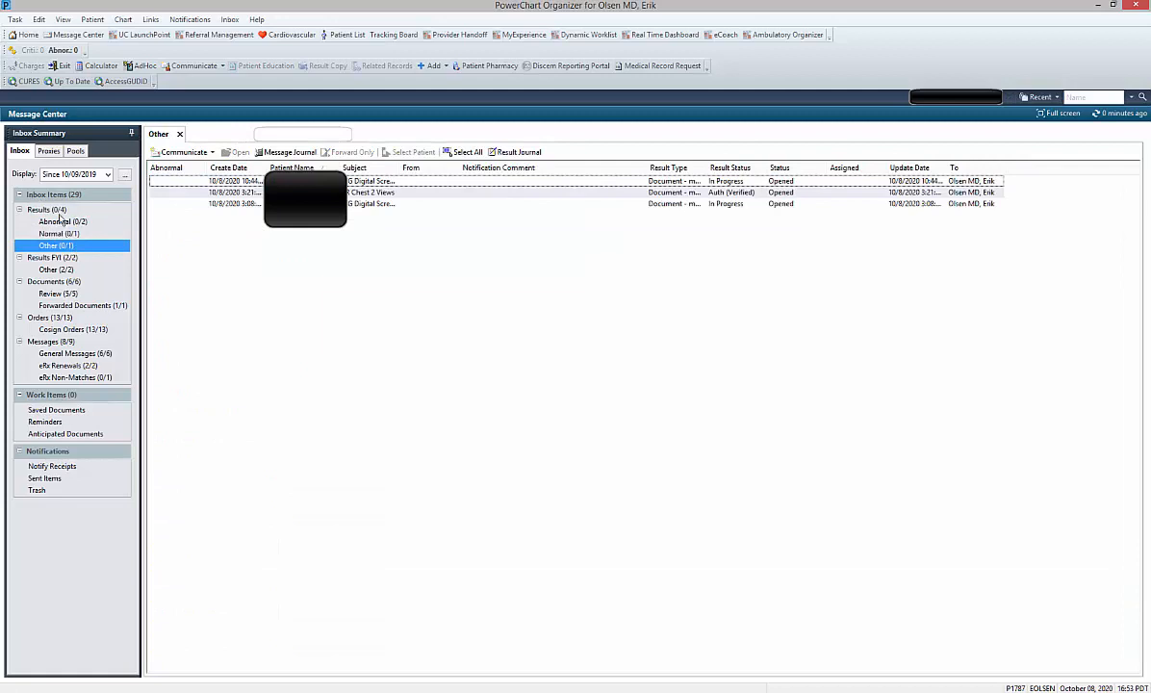
click(62, 223)
click(296, 192)
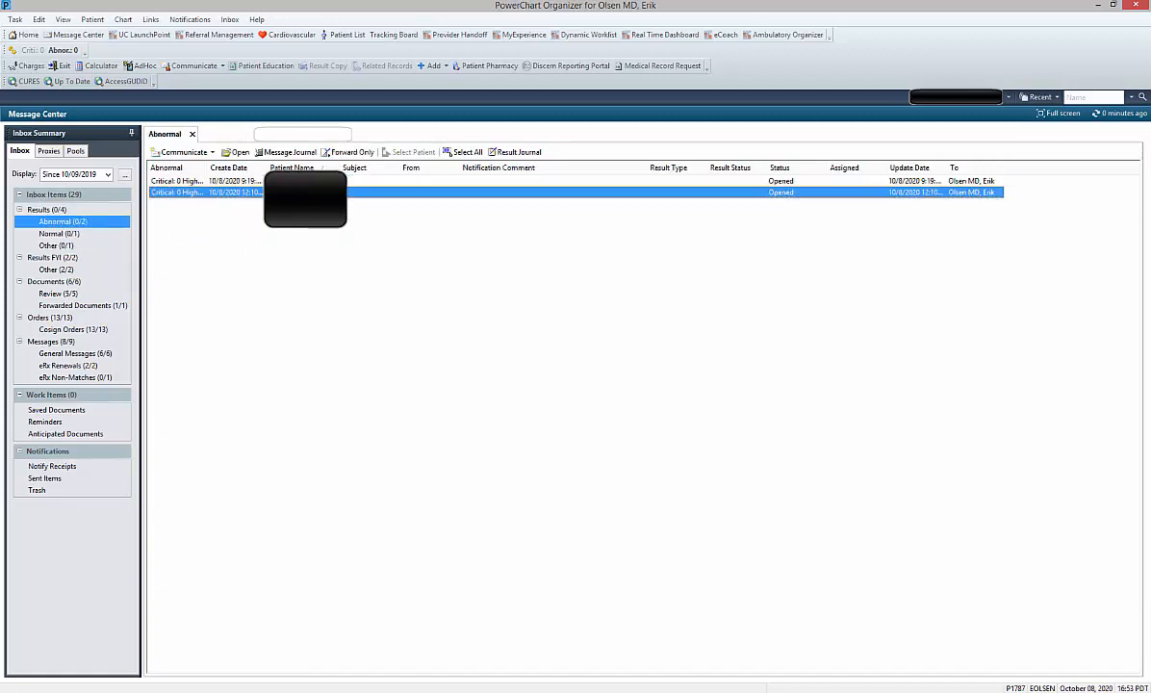
double_click(306, 192)
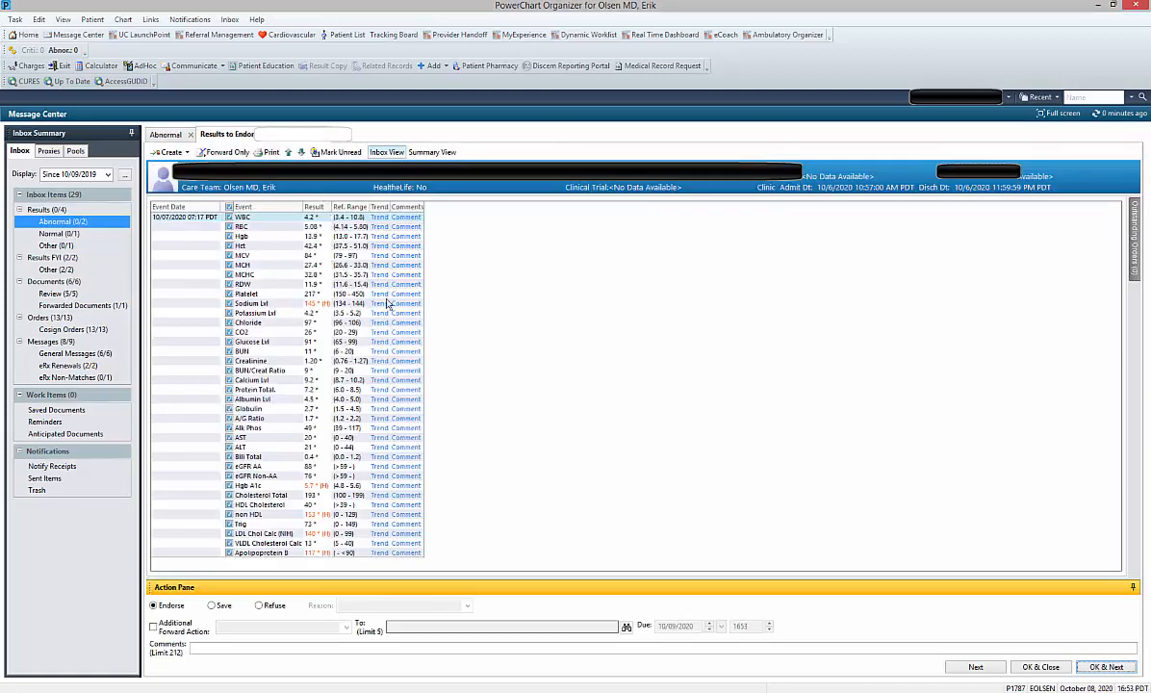
- Read the CPE Clinic Note from the patient's summary view, and return to the lab result's inbox view
click(437, 153)
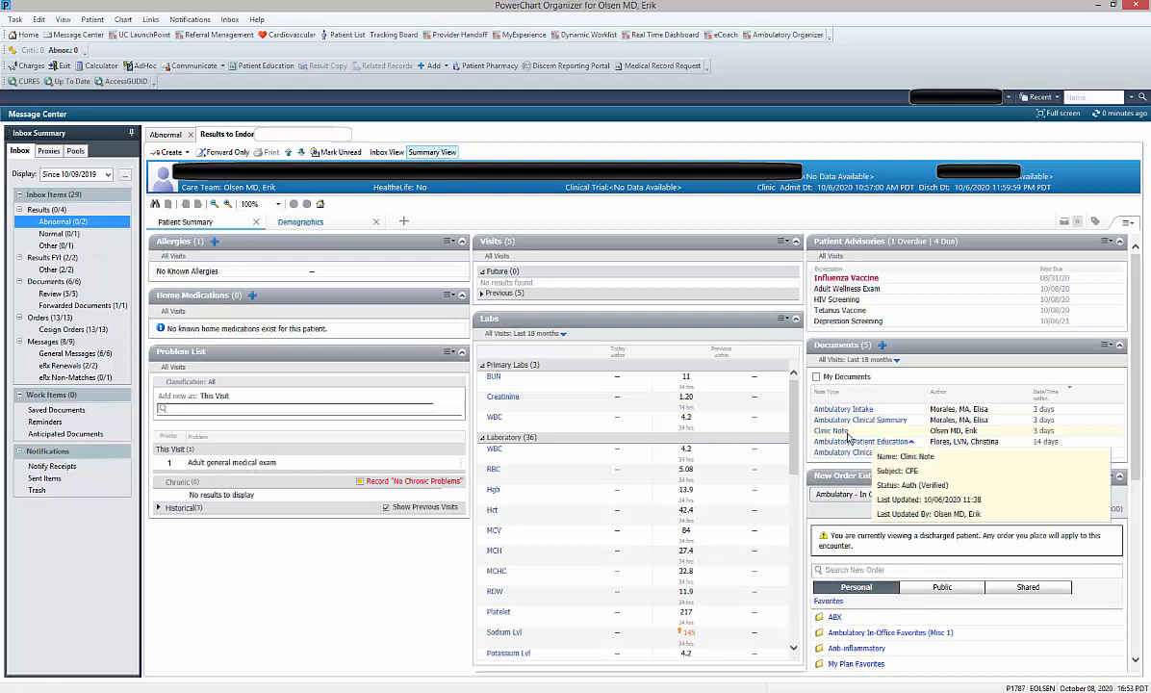
click(832, 431)
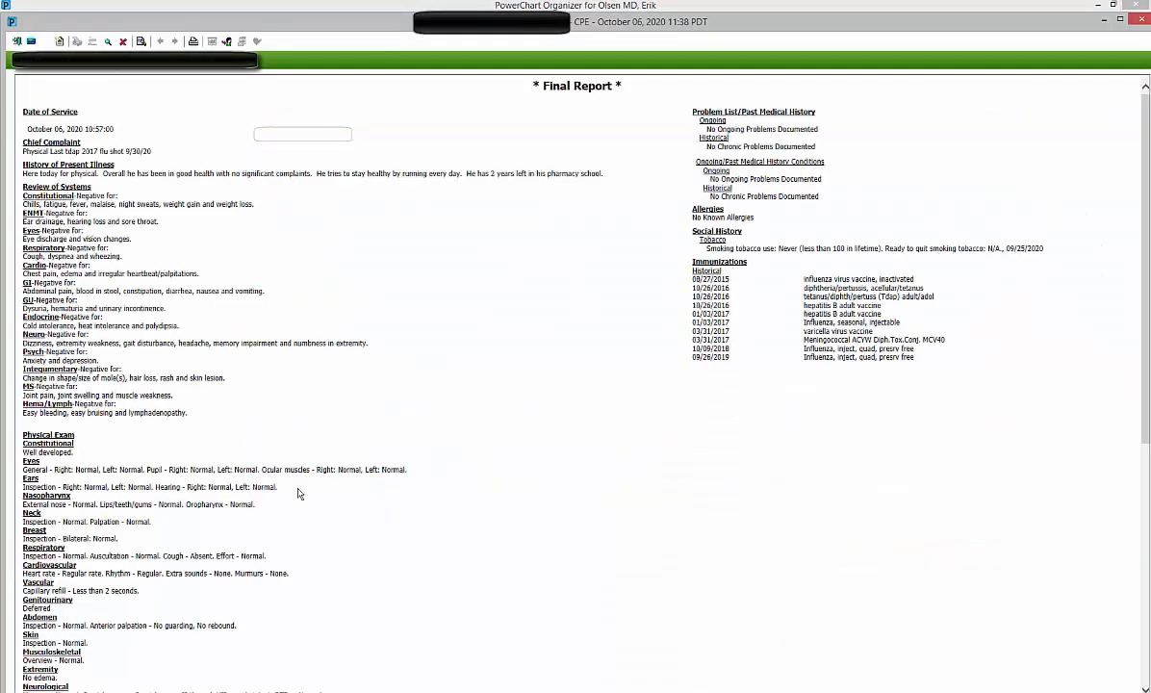
scroll(242, 503, down, 8)
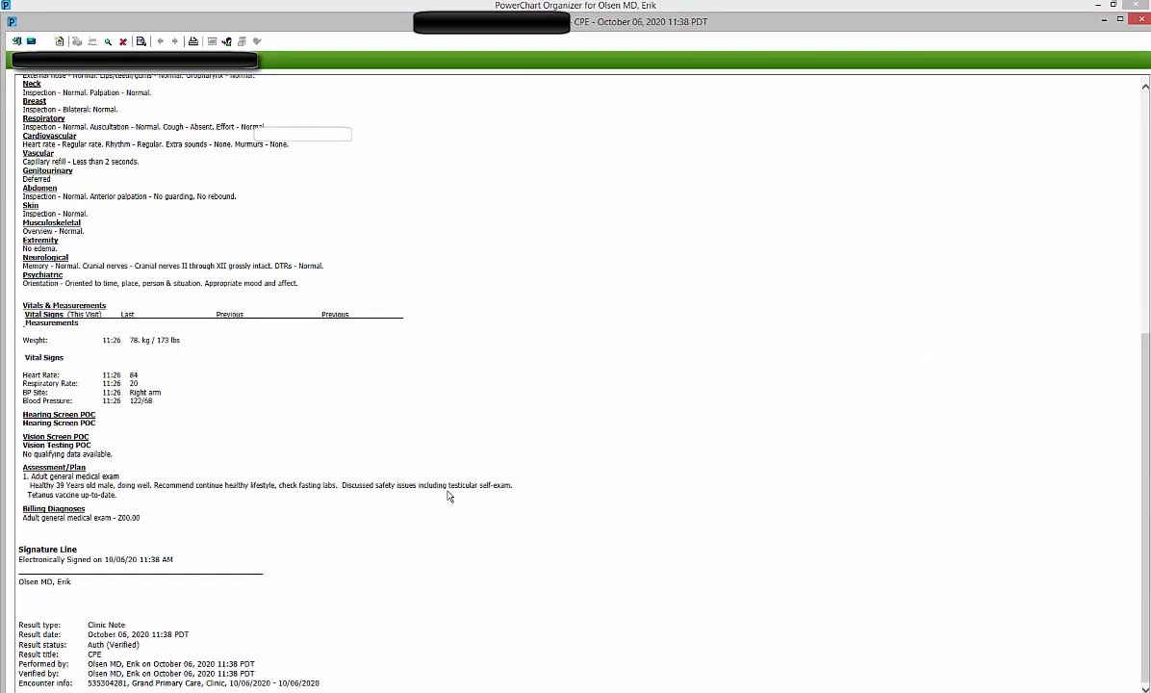
scroll(398, 421, up, 5)
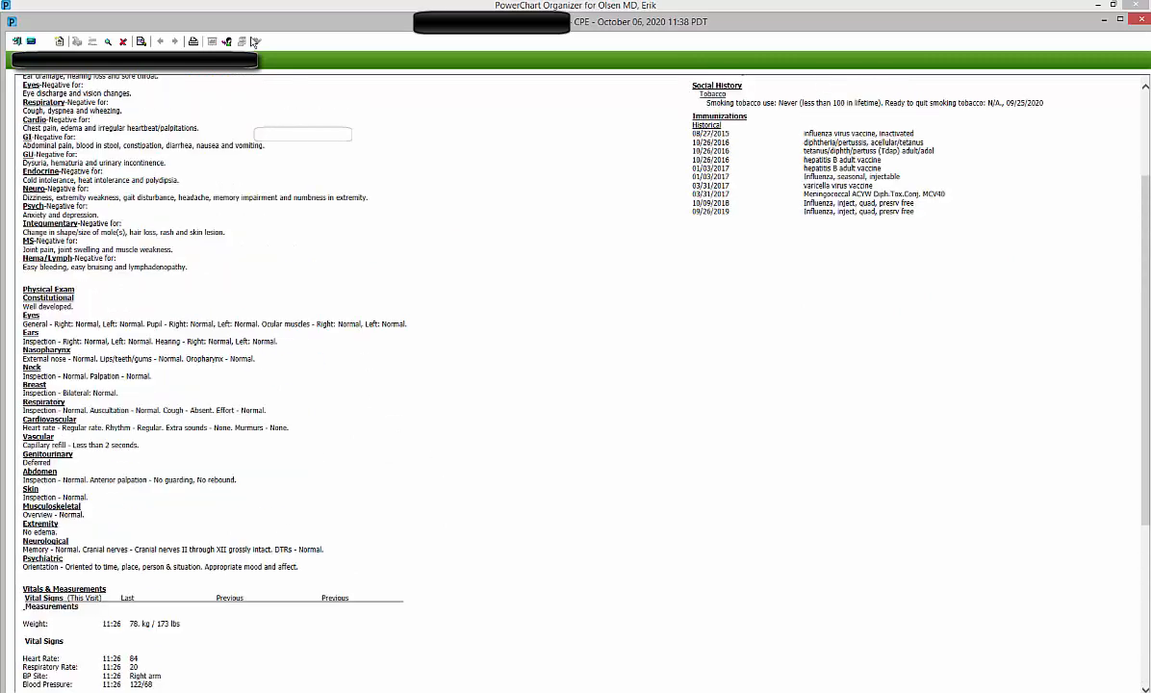
click(17, 41)
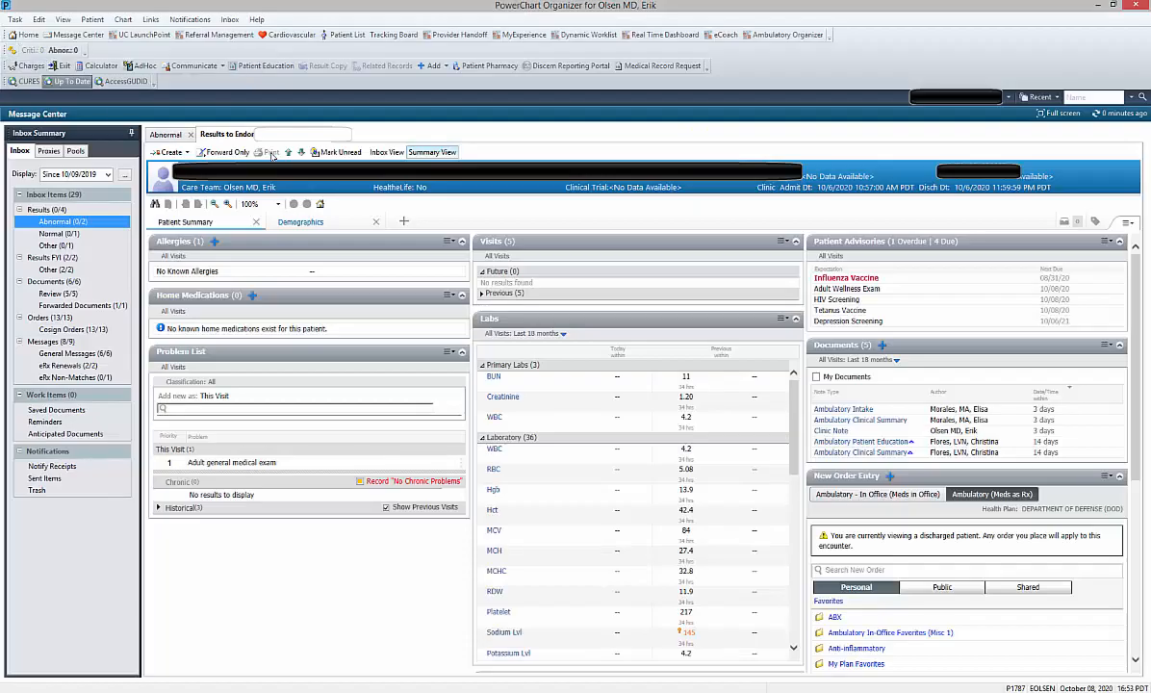
click(385, 152)
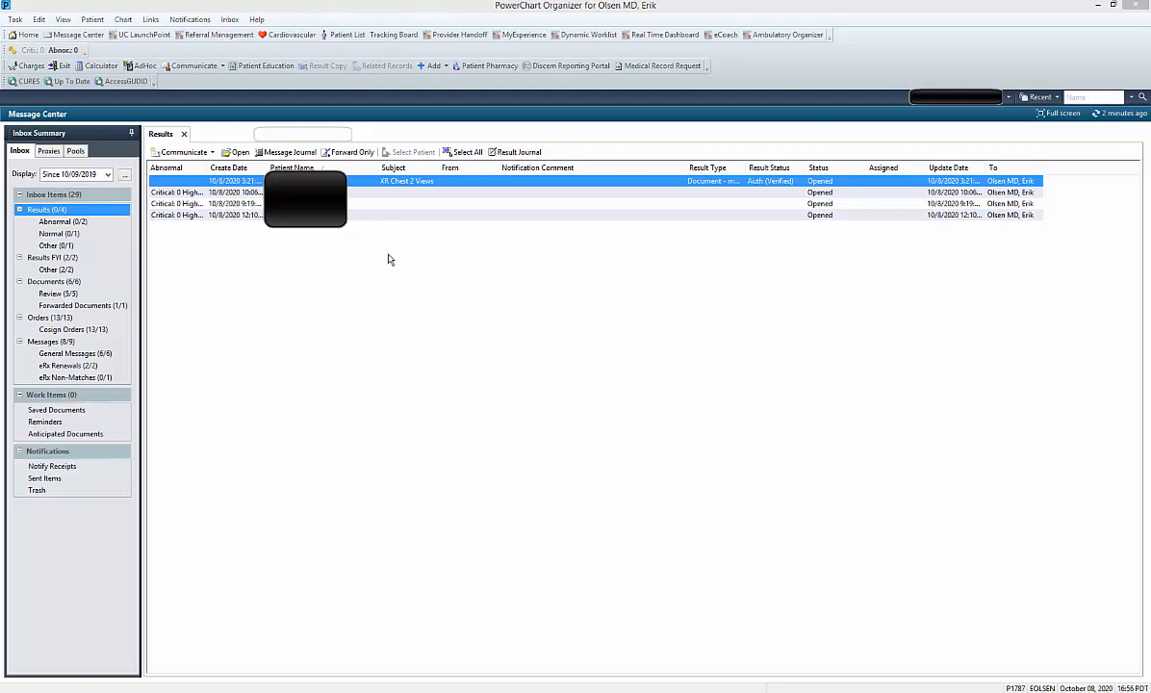
- Open the XR Chest 2 Views result from the Results list and choose Save as its action
double_click(422, 183)
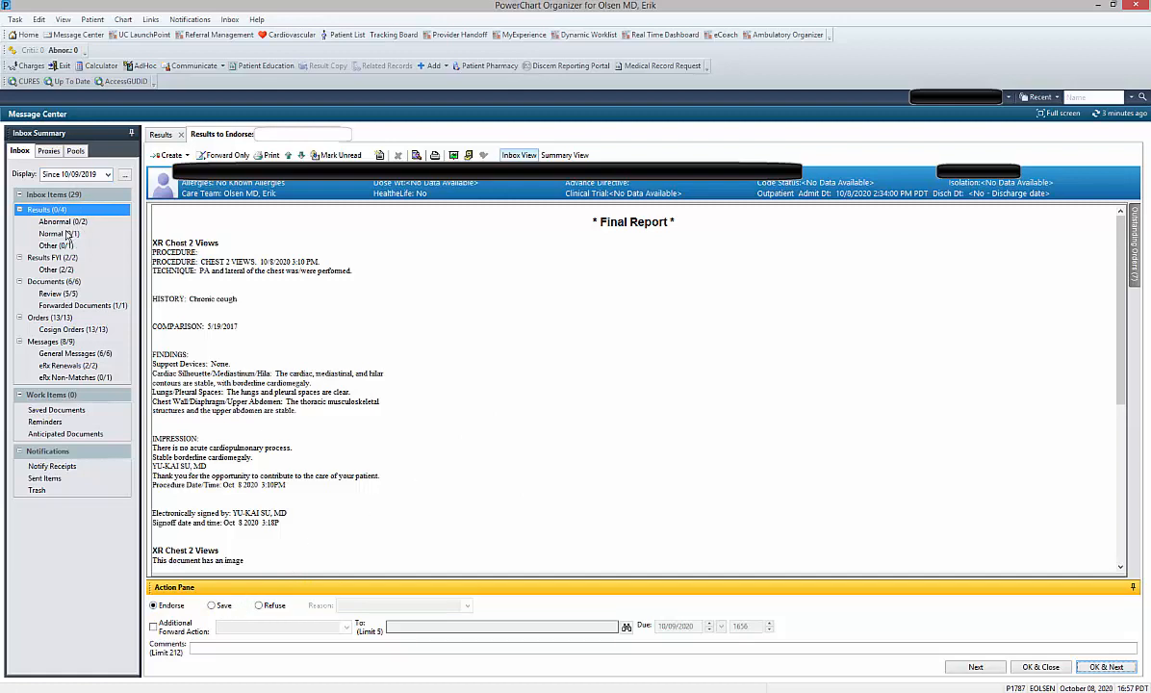
click(206, 648)
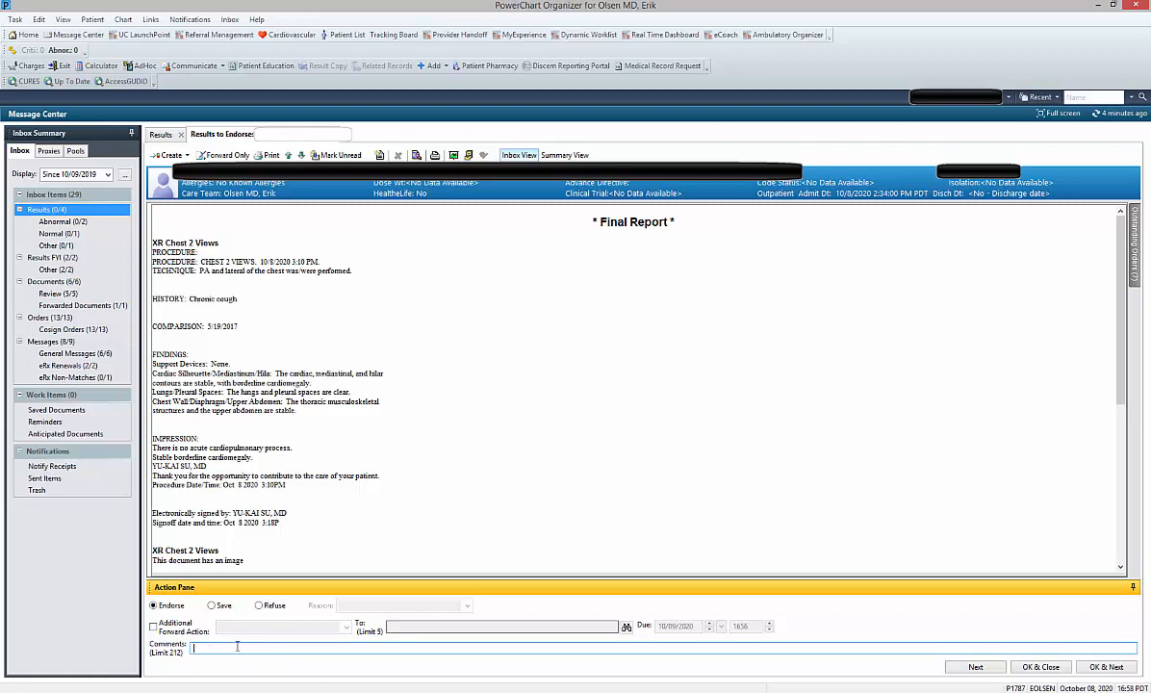
click(223, 606)
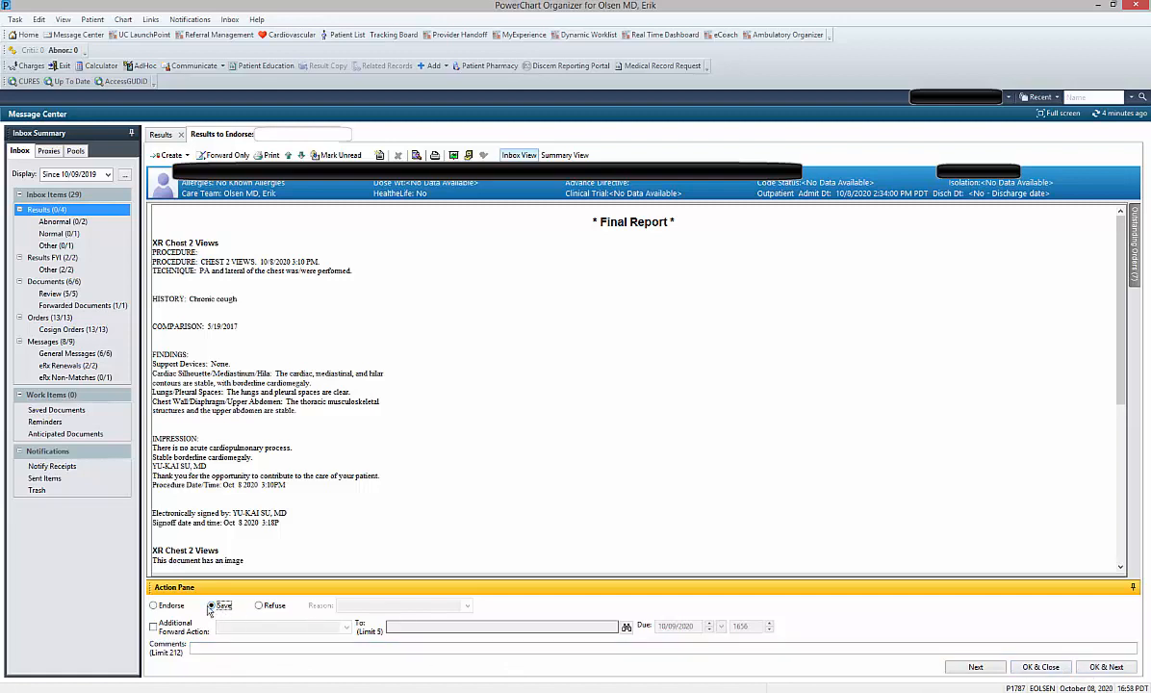
click(279, 654)
- Choose Refuse with the reason Assign to another MD, and set the additional forward action to Sign
click(260, 607)
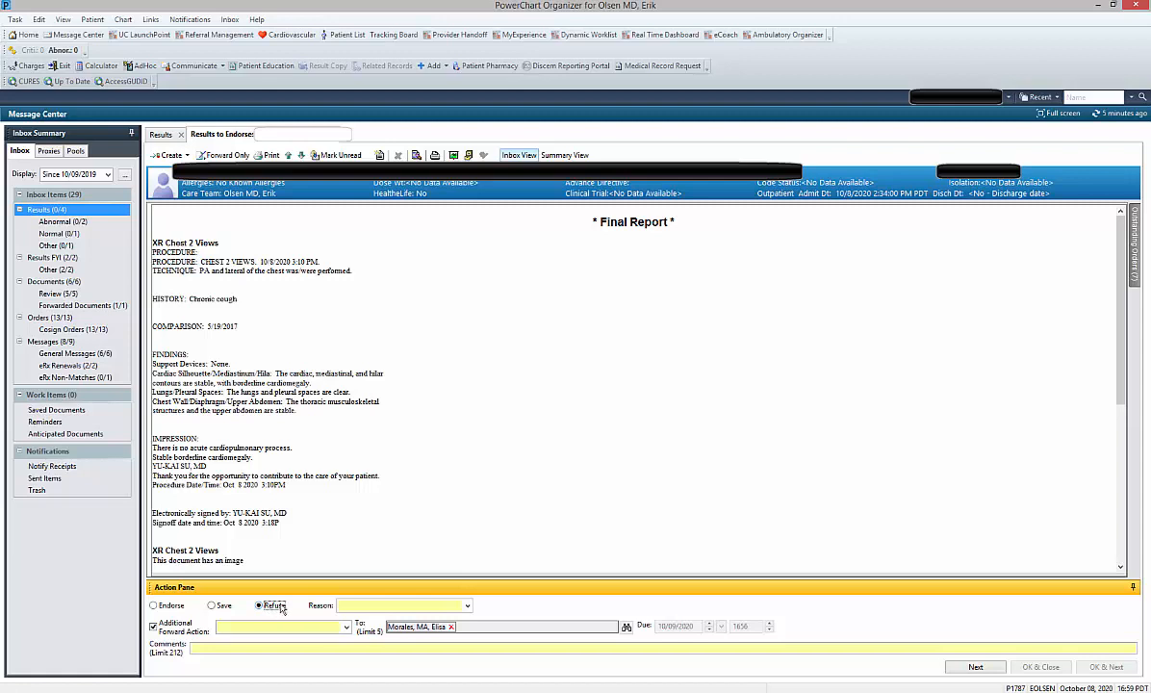
click(426, 608)
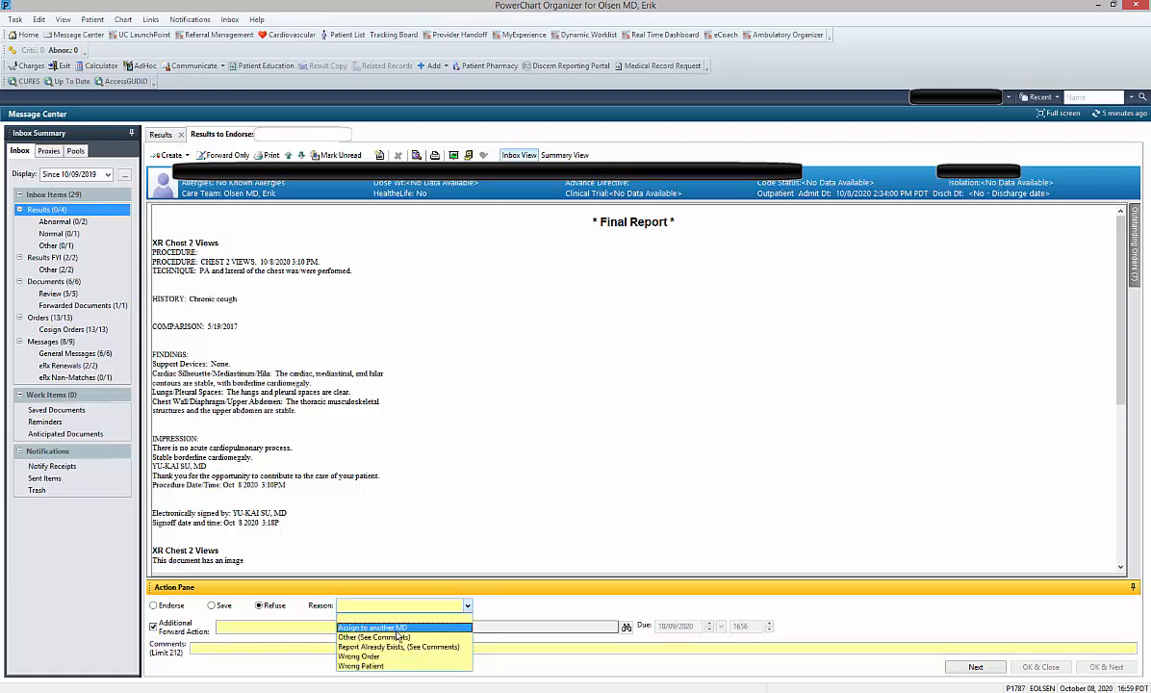
click(404, 629)
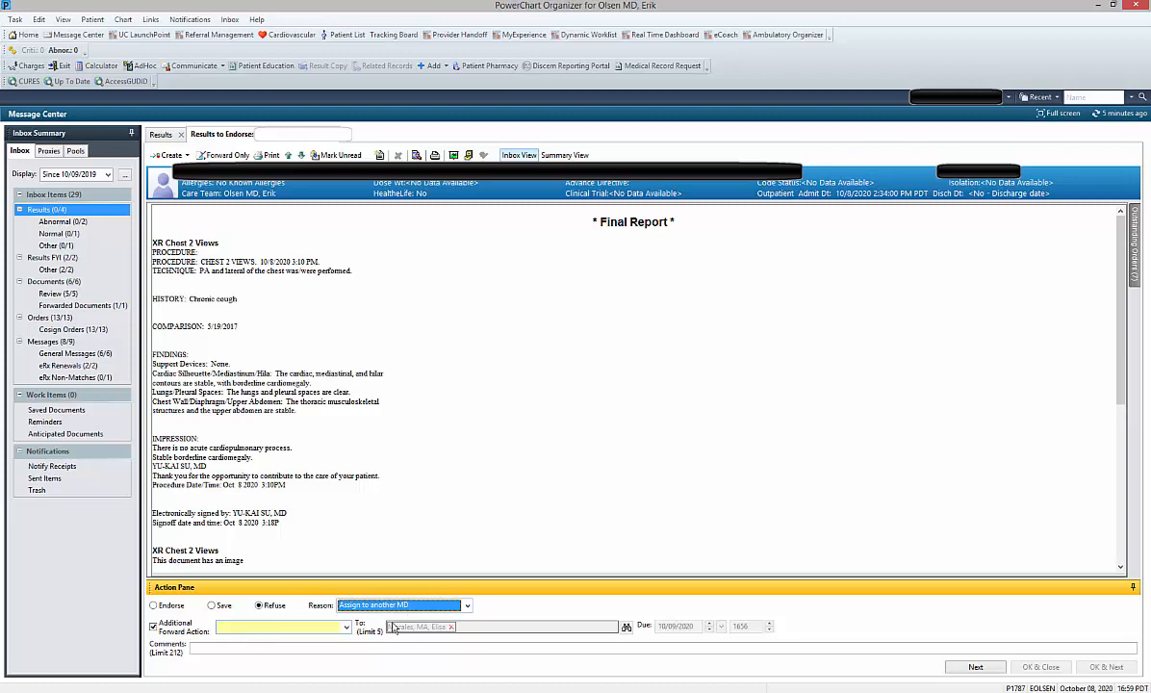
click(231, 628)
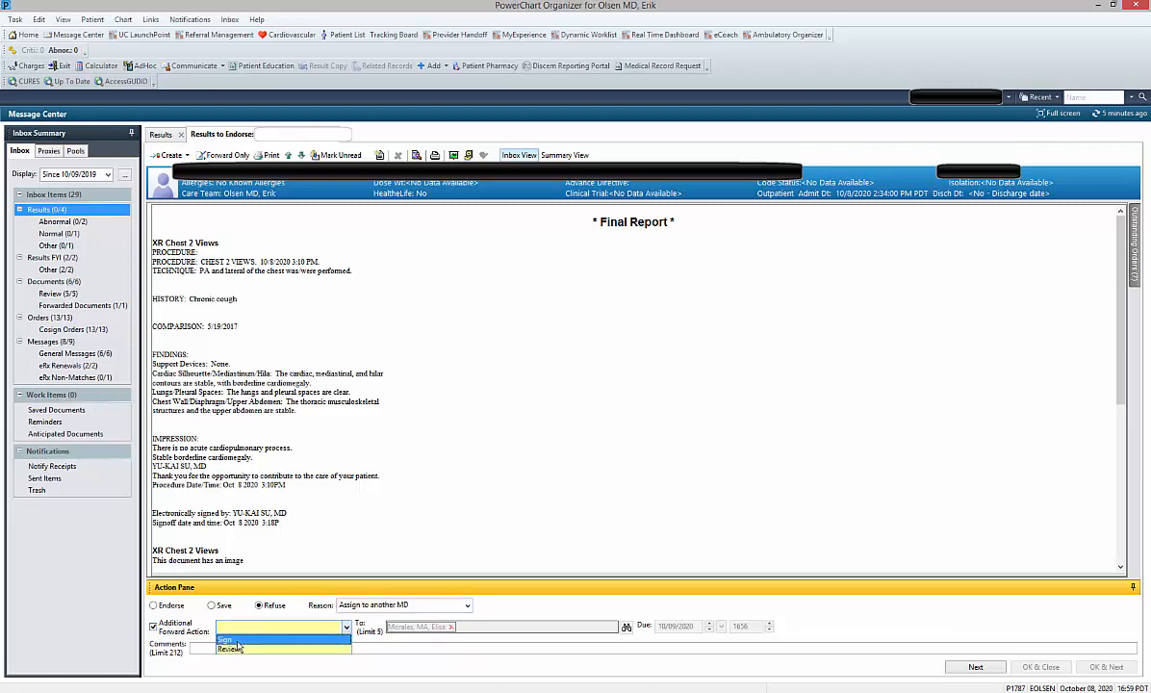
click(237, 641)
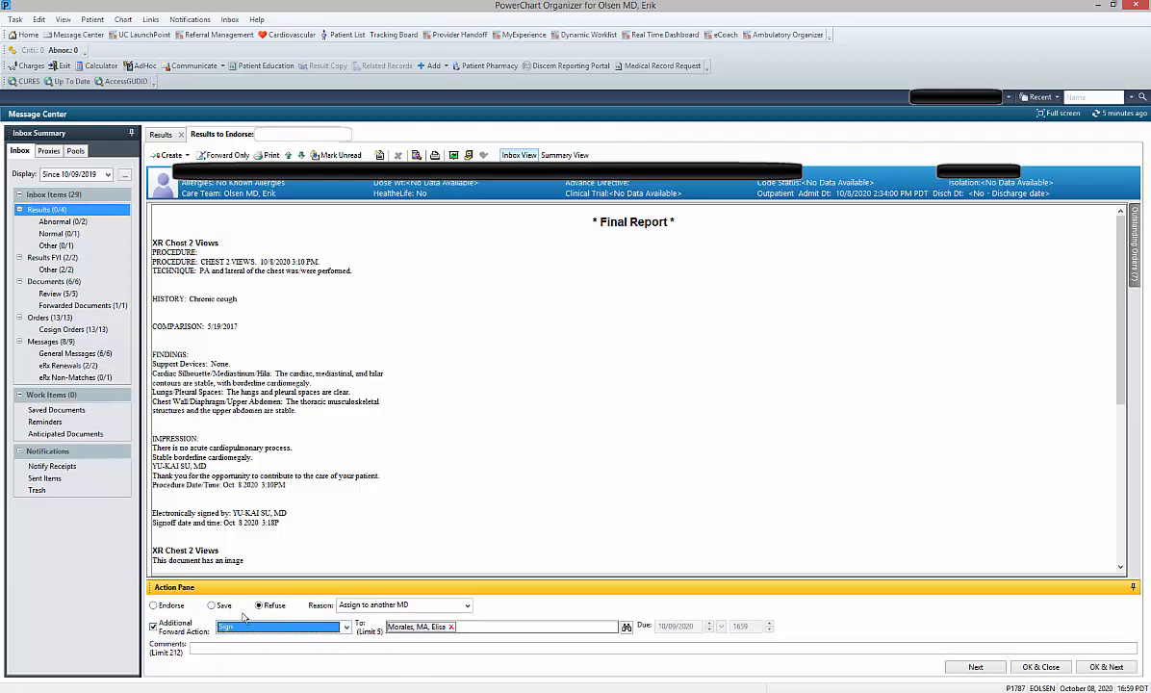
- Replace the forward recipient of the refused result with another physician, looked up by last name
click(446, 646)
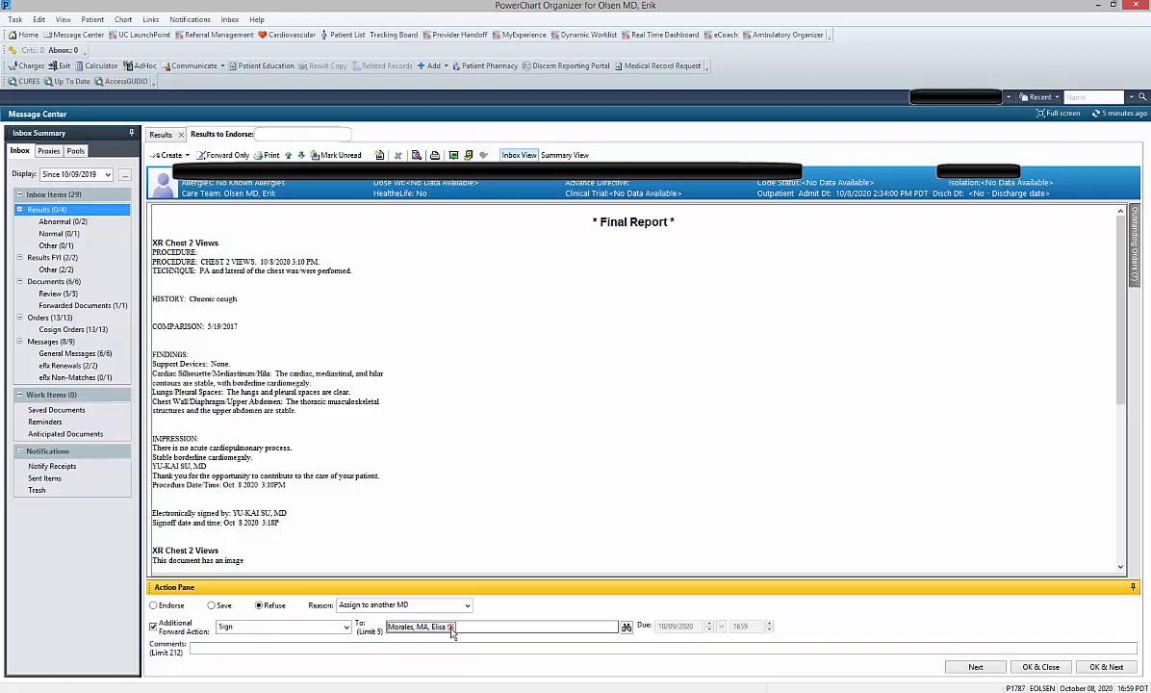
click(450, 627)
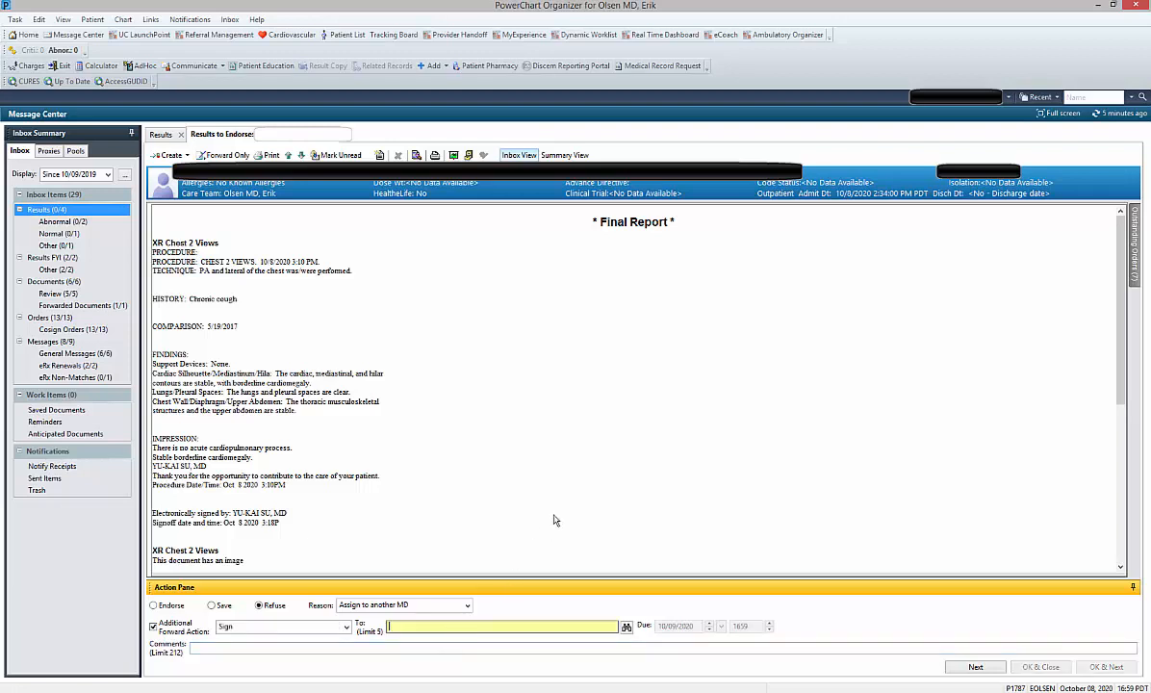
text(baez)
key(Return)
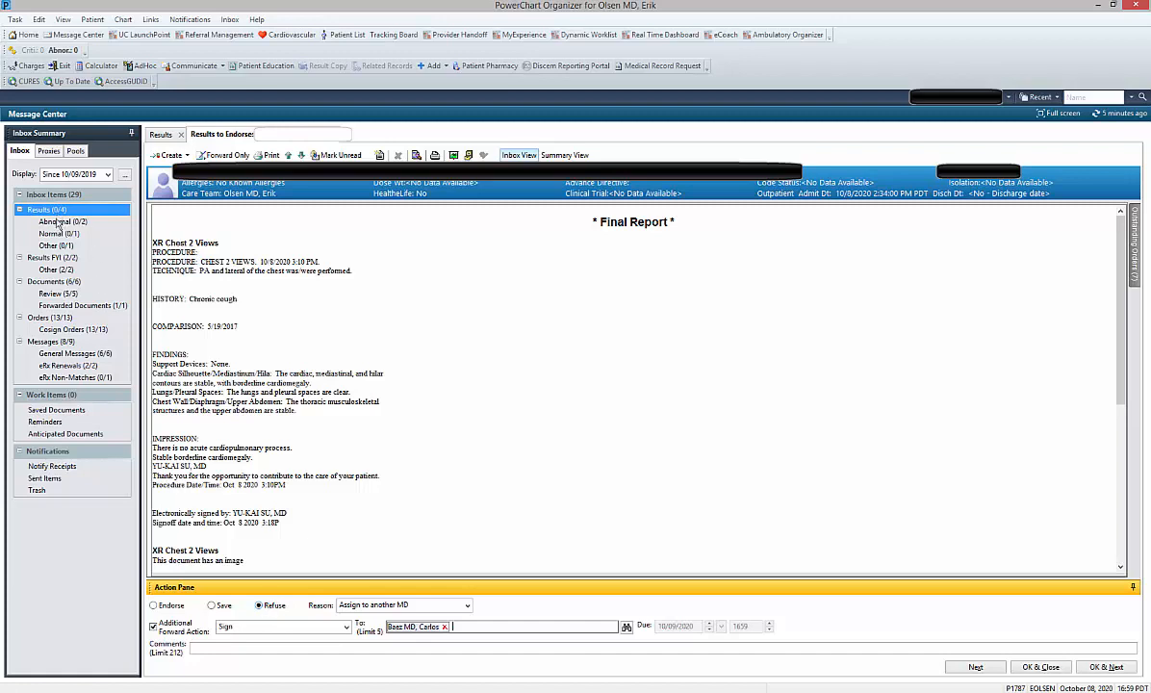
- Replace the physician with HIM, REFUSAL INBOX Cerner, found by searching the address book for "him", and clear that recipient again
click(446, 628)
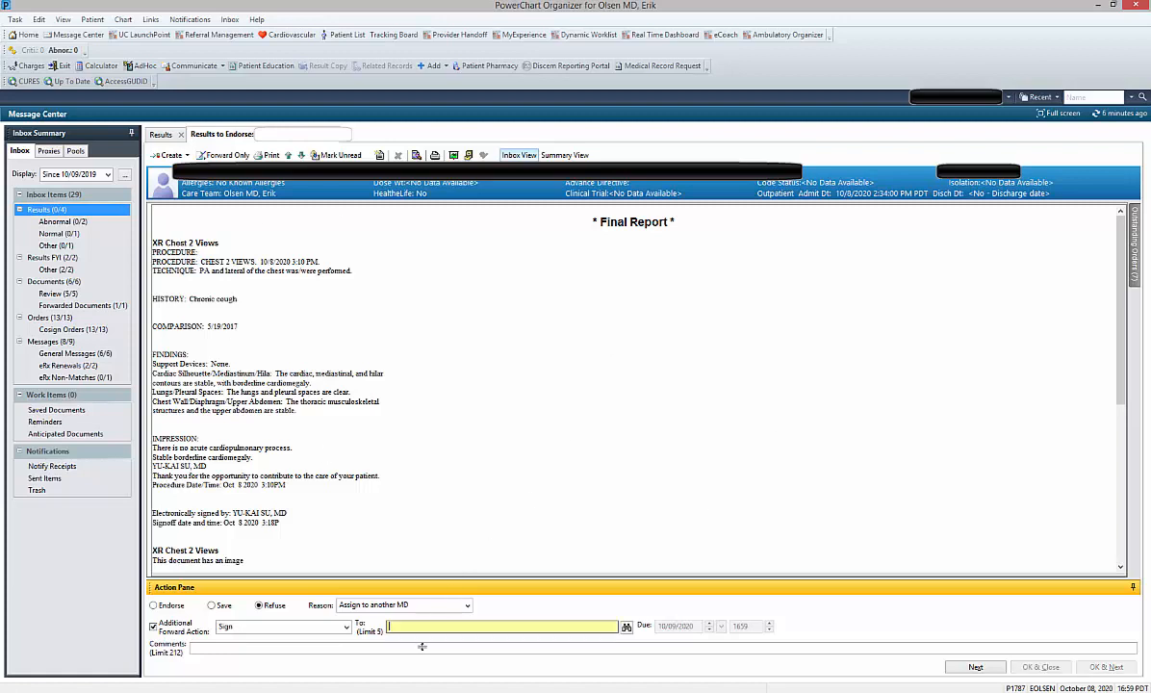
text(him)
key(Return)
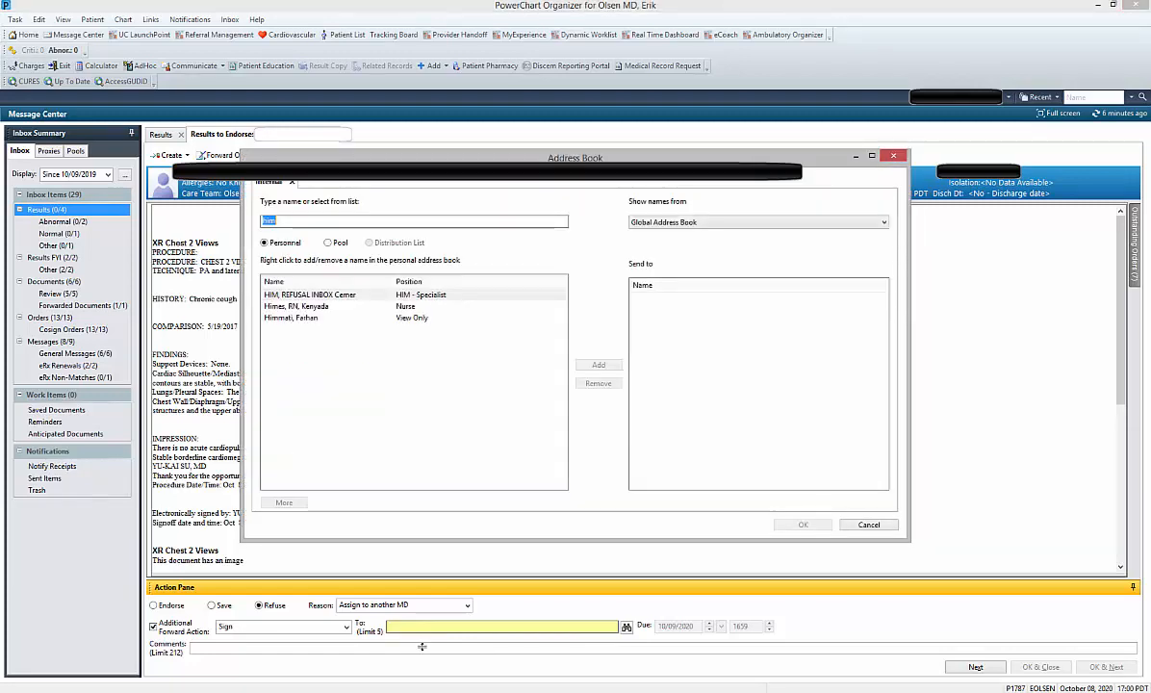
key(Down)
key(Return)
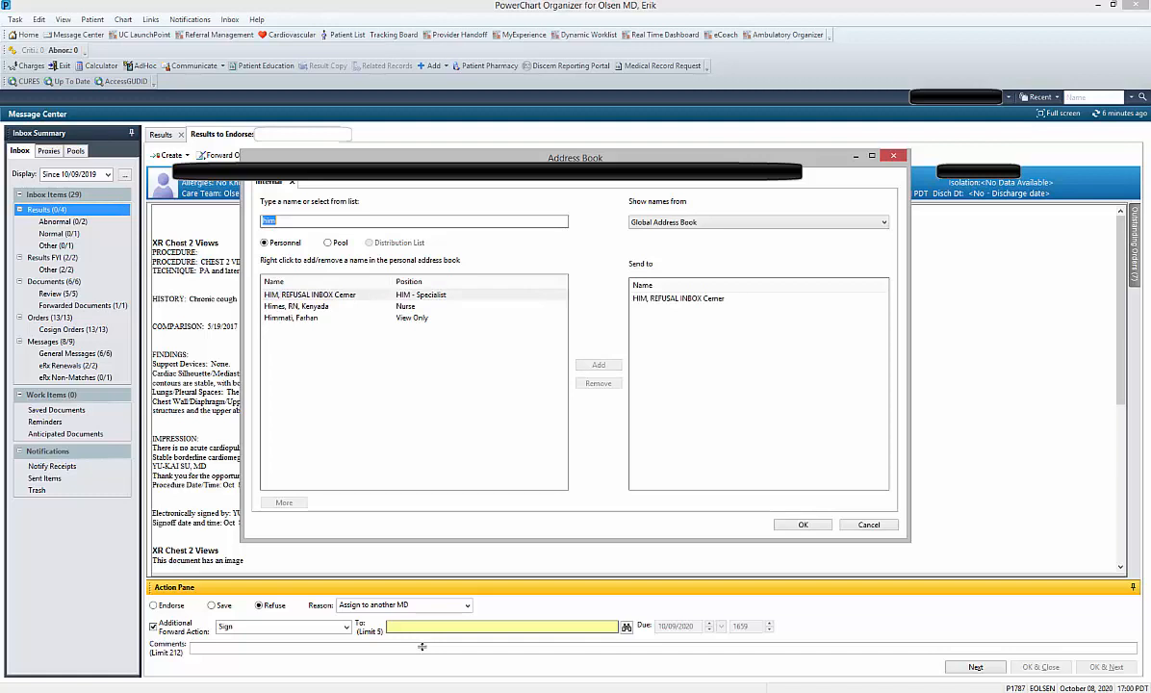
key(Return)
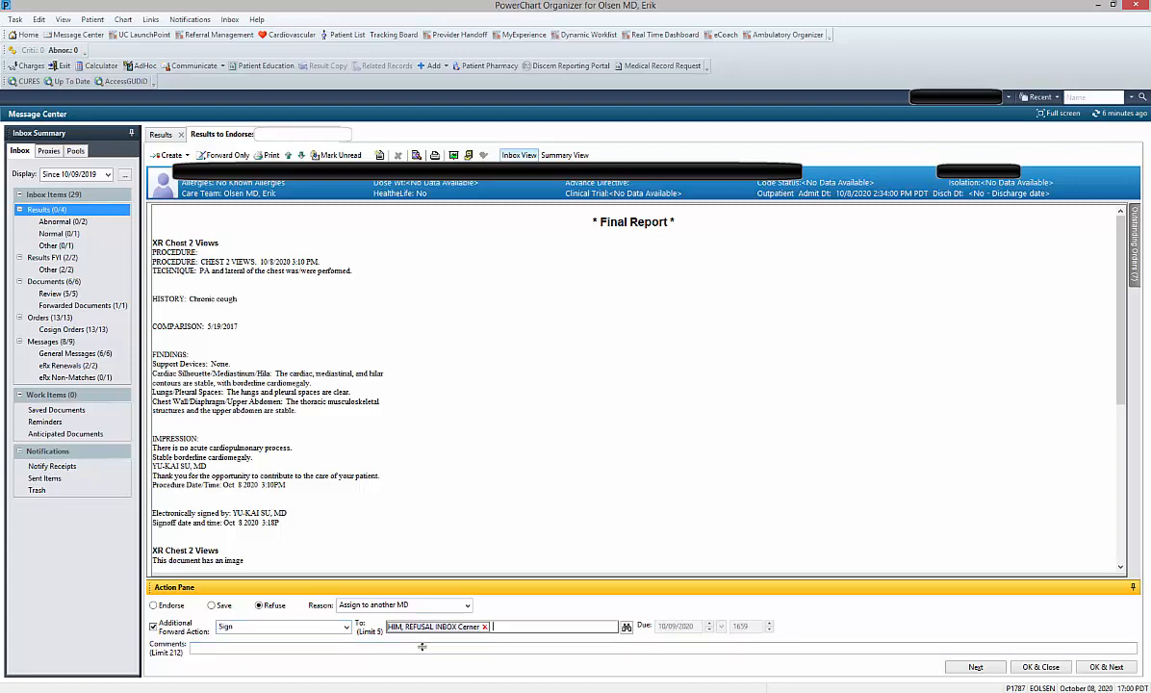
key(BackSpace)
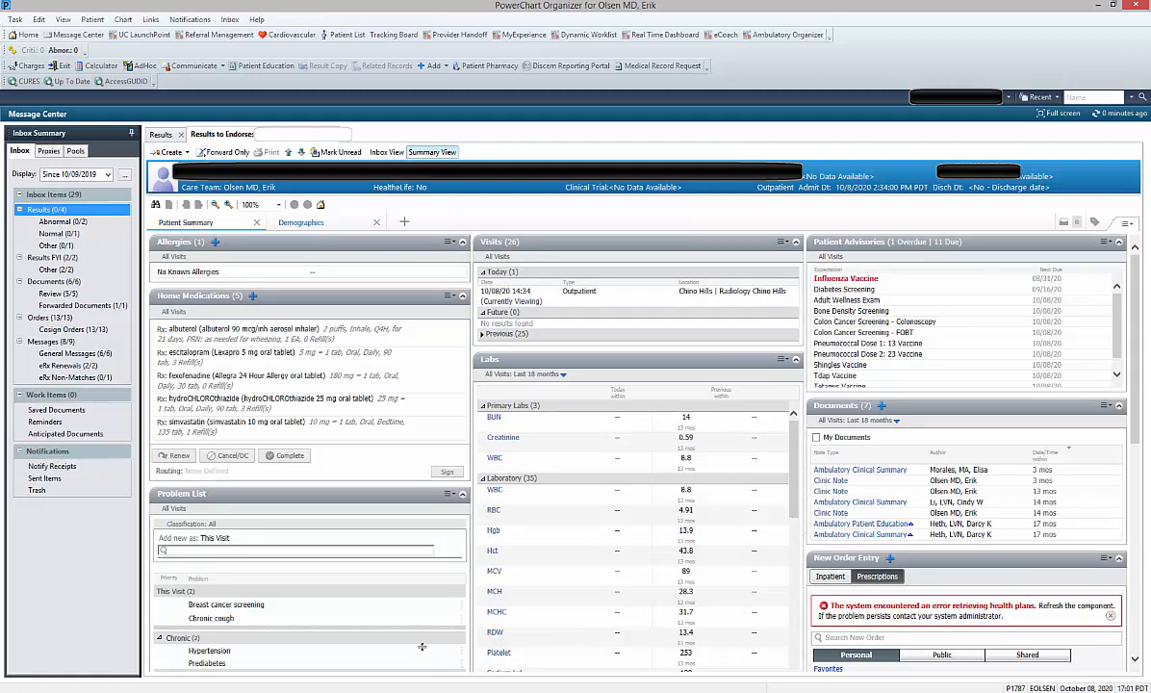
- Leave the patient's summary view and return to the inbox view of the chest x-ray report
click(404, 222)
click(387, 152)
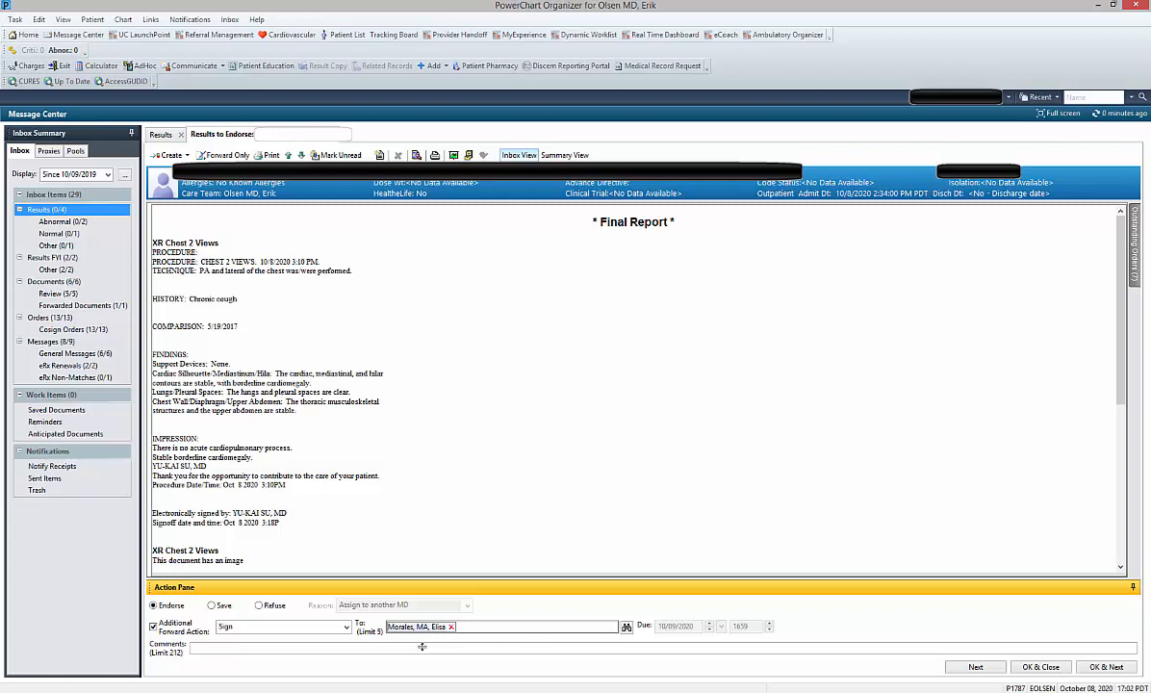
- Set the additional forward action for the chest x-ray result to Call Patient with Results See Note
click(421, 647)
click(346, 628)
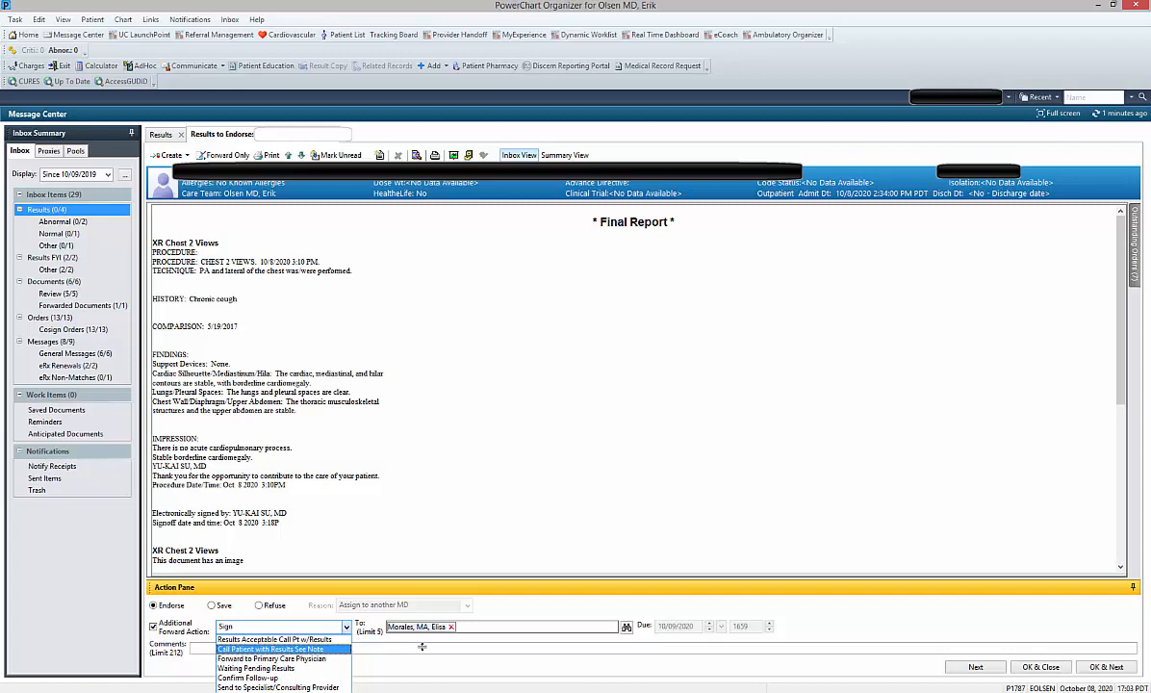
click(421, 647)
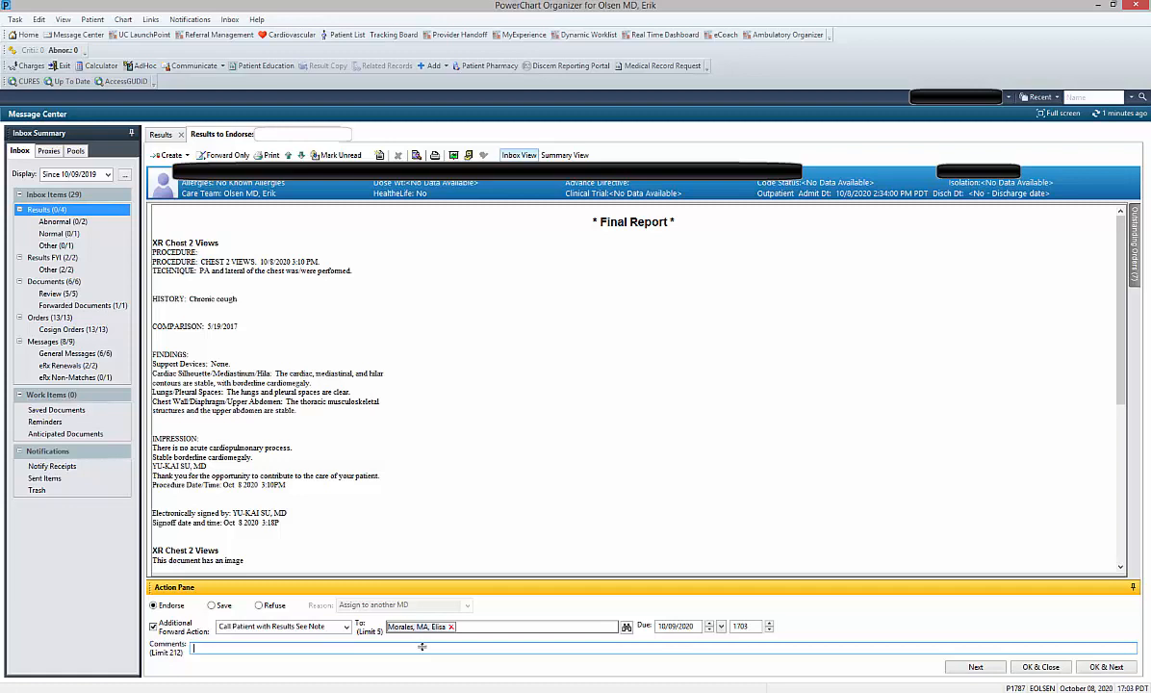
- Insert the ..nlxray auto-text as the forwarding comment, and clear the comment again
text(..nl)
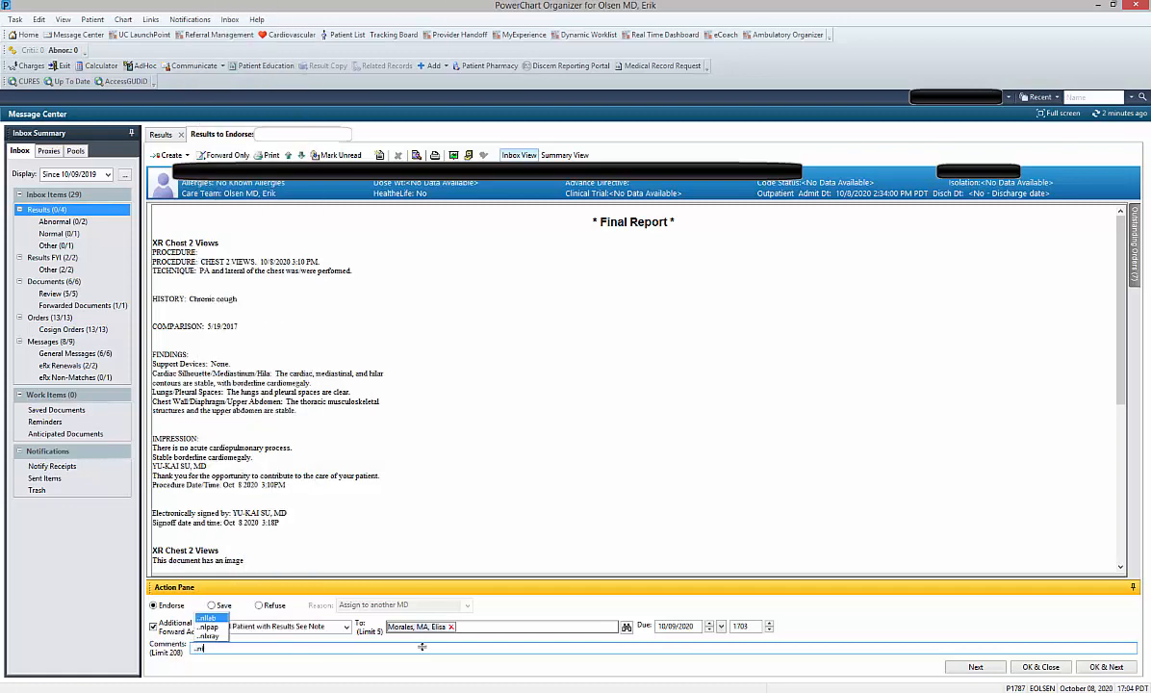
key(Down)
key(Down)
key(Return)
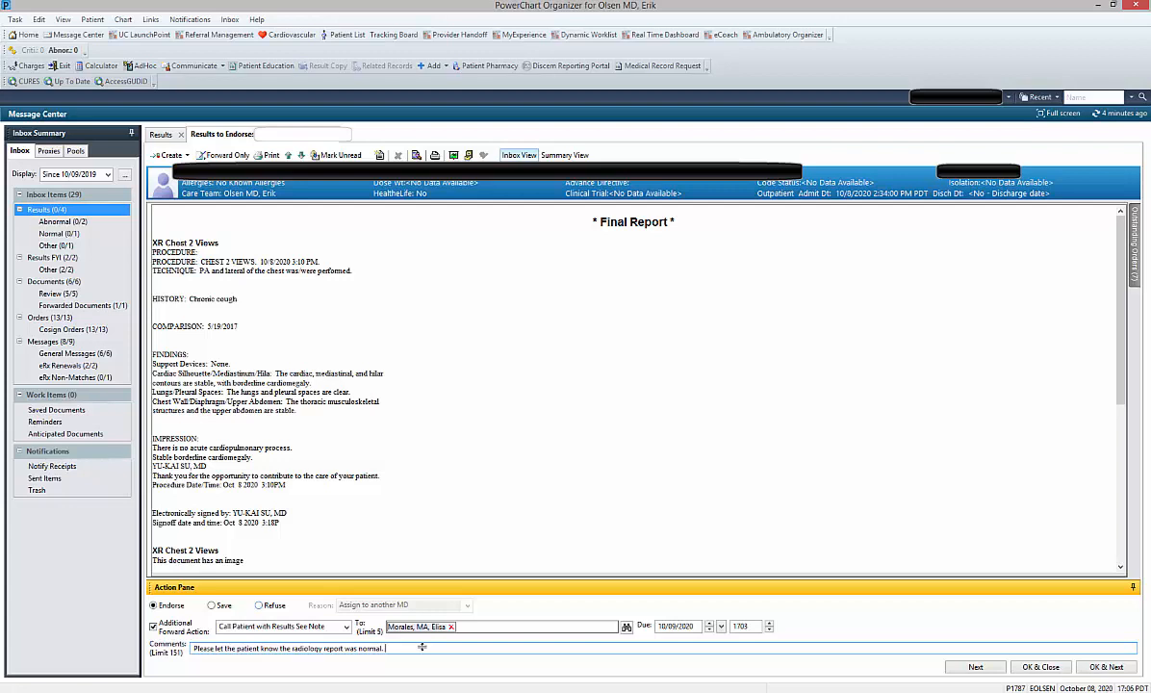
key(shift+Home)
key(BackSpace)
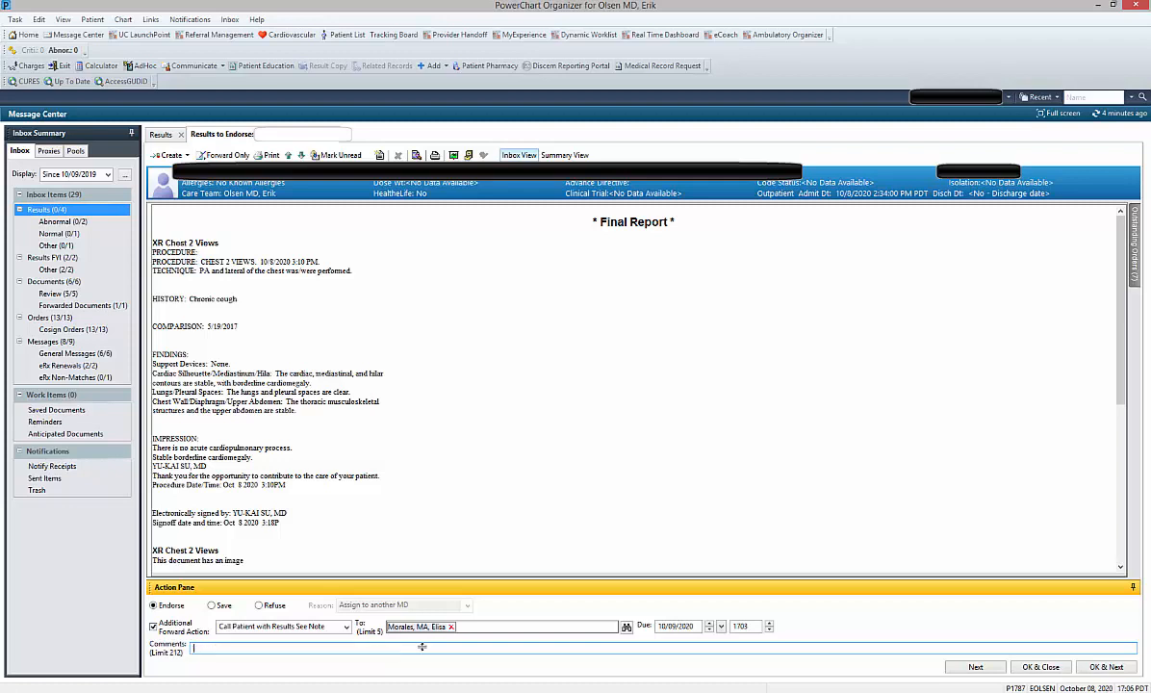
- Insert the ..nlxray comment "Please let the patient know the radiology report was normal." and endorse the x-ray, advancing to the next result
text(..nlx)
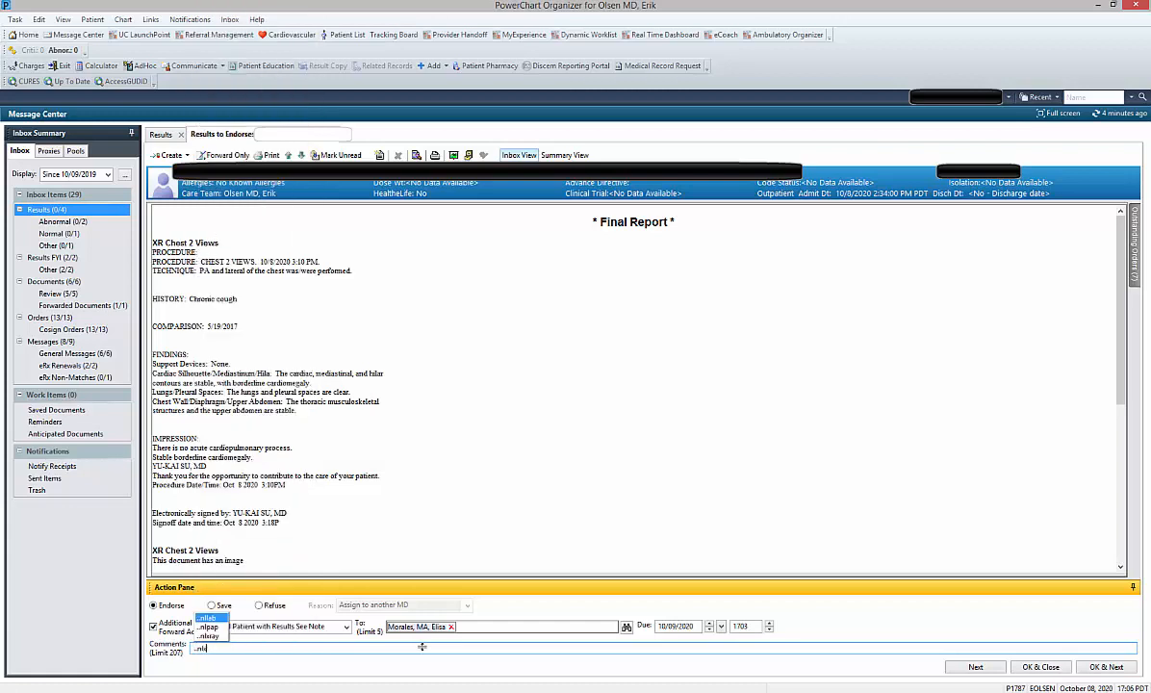
key(Return)
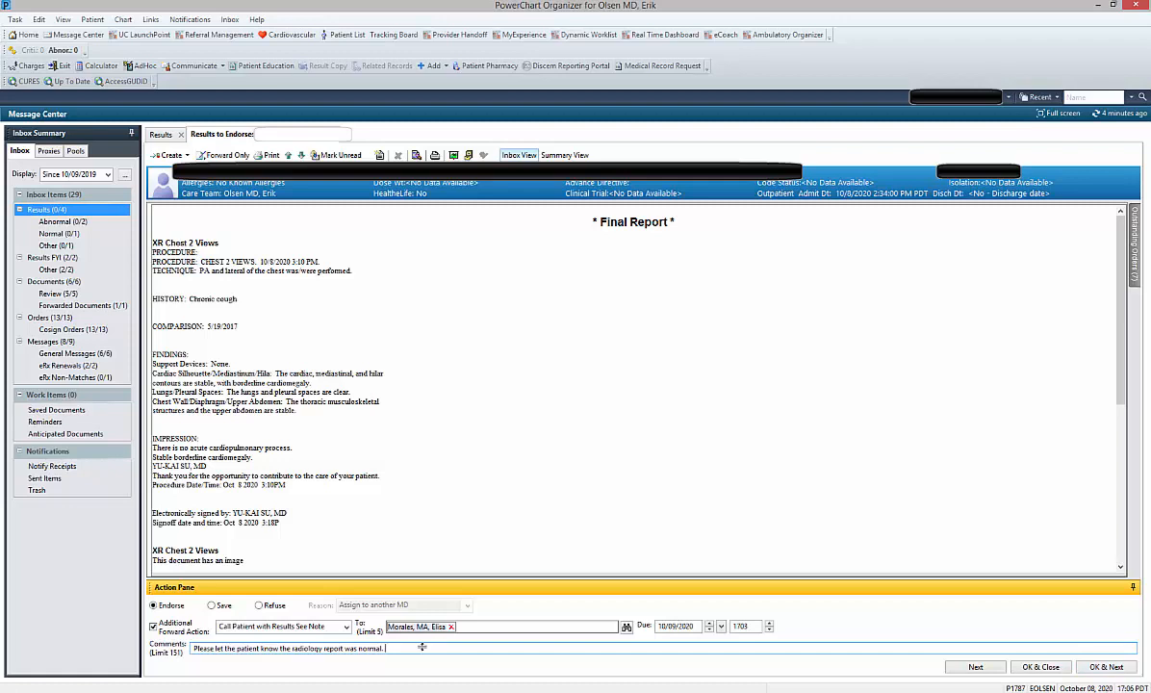
key(Return)
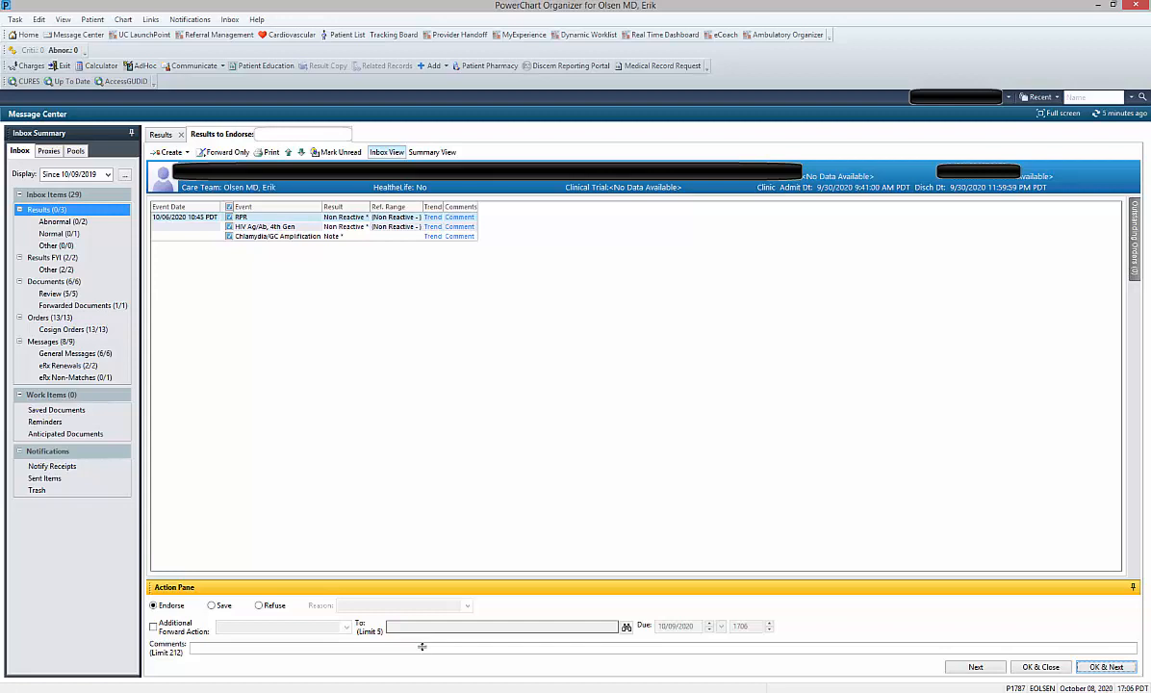
- Examine the lab comments in the Chlamydia/GC Amplification result details, and close the details
click(333, 236)
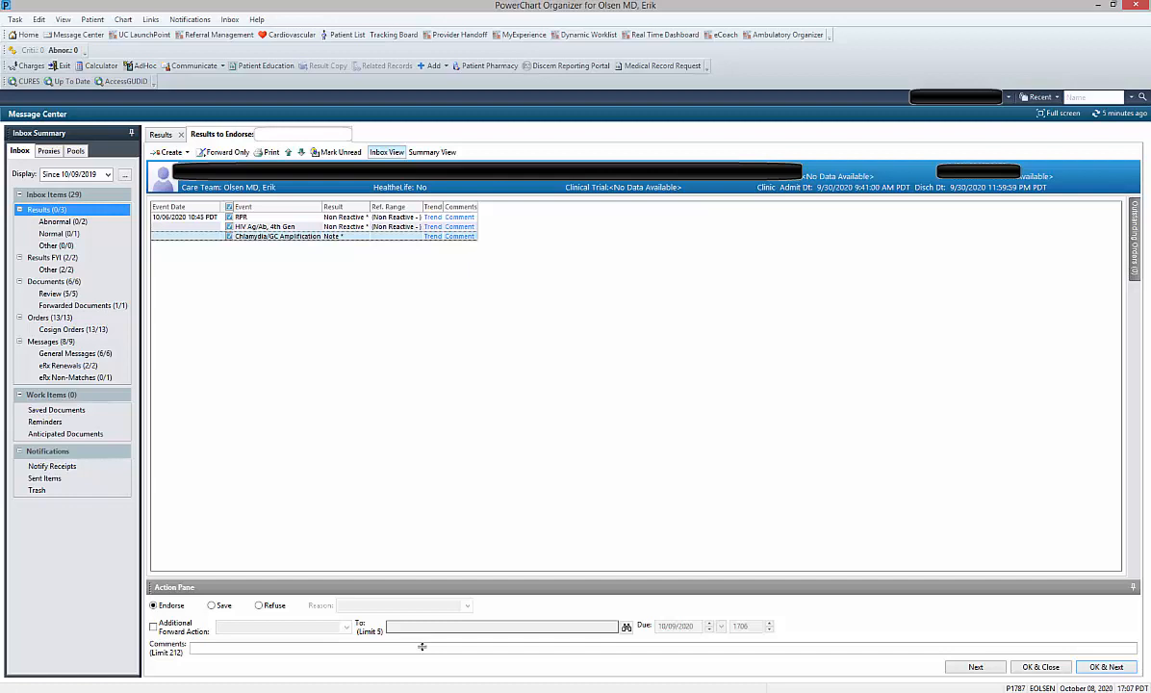
click(391, 216)
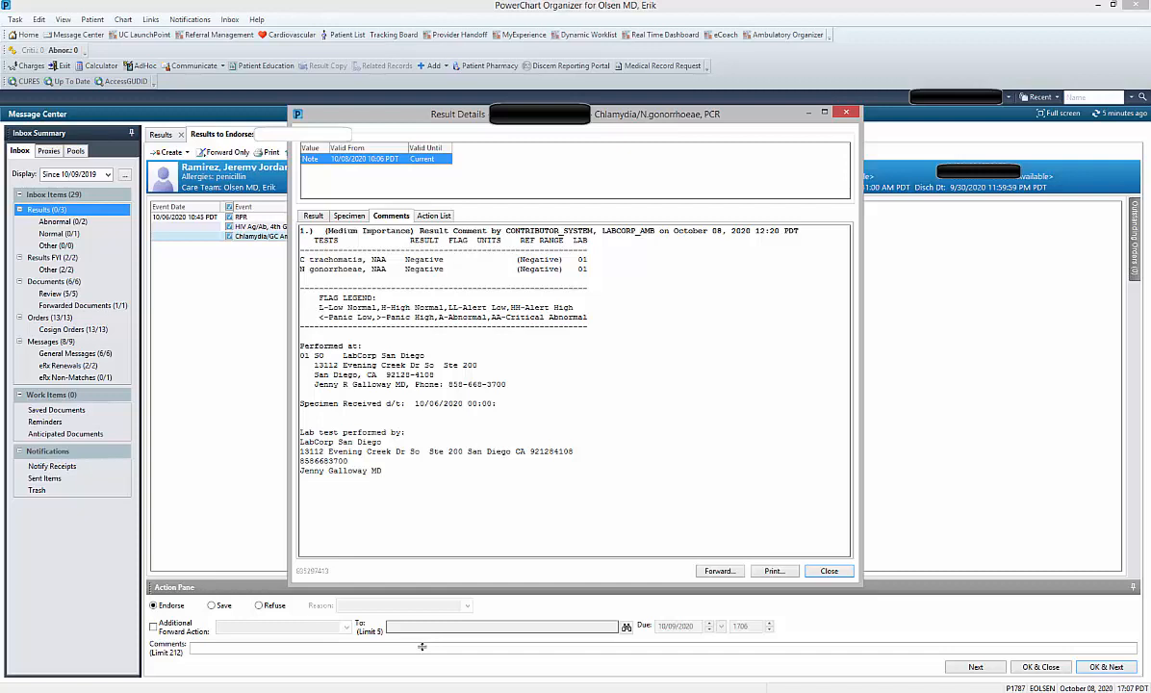
click(829, 571)
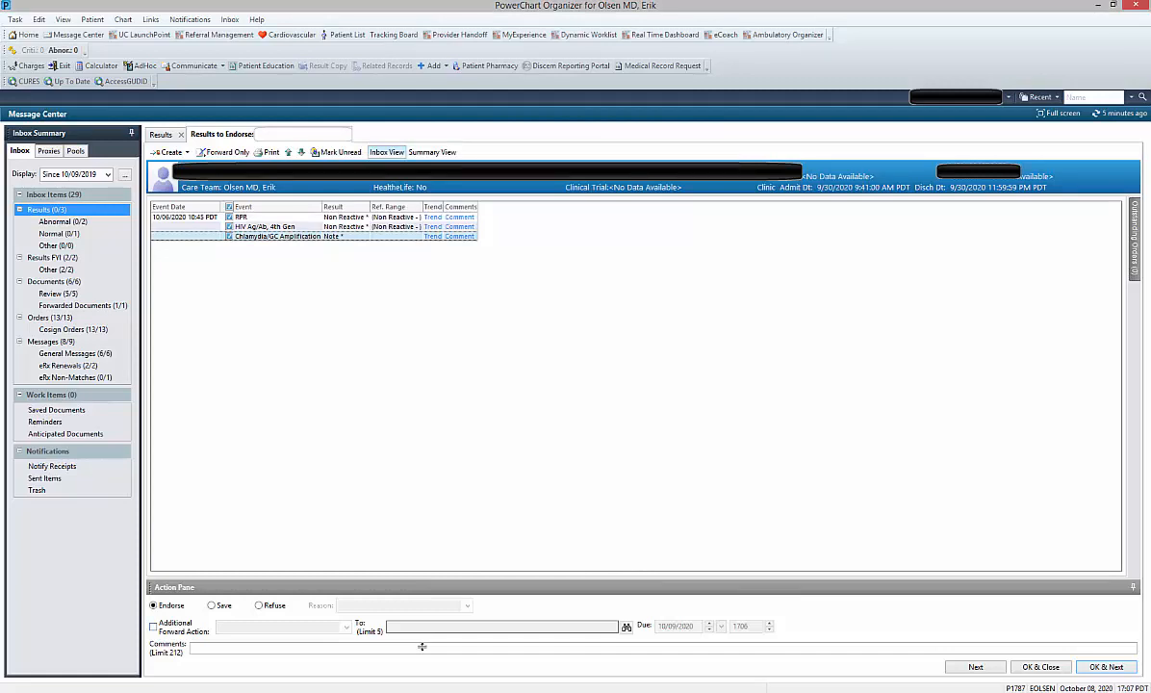
- Add an additional forward action of Call Patient with Results See Note to the RPR, HIV and Chlamydia/GC results
click(153, 626)
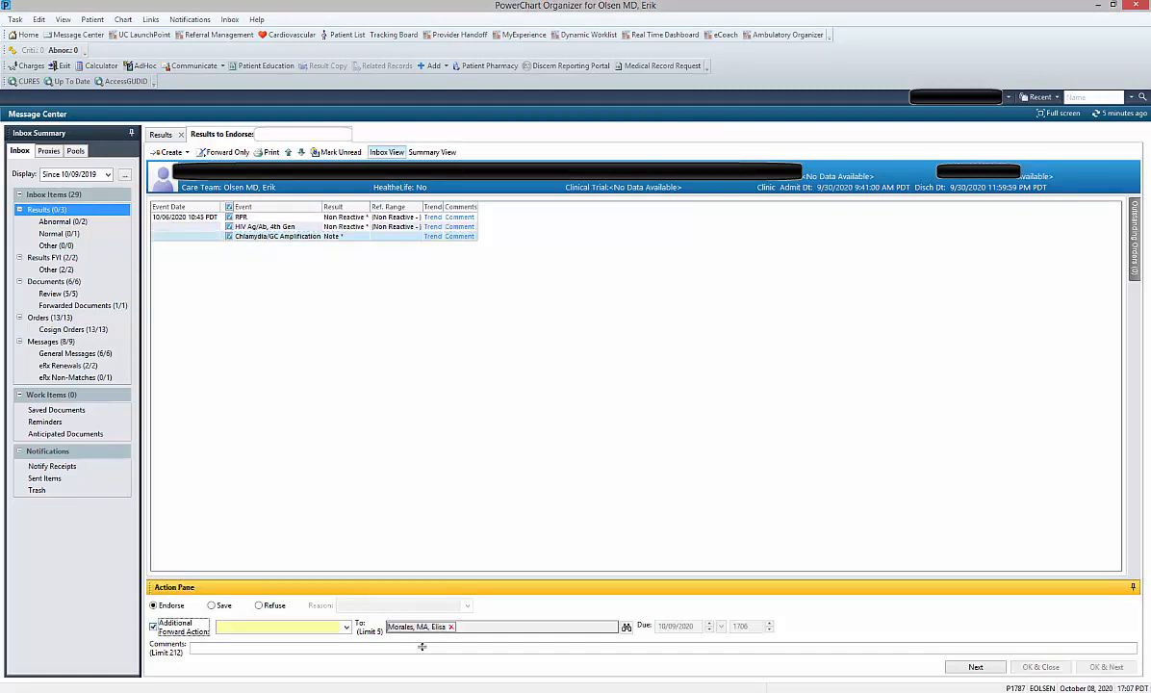
click(347, 627)
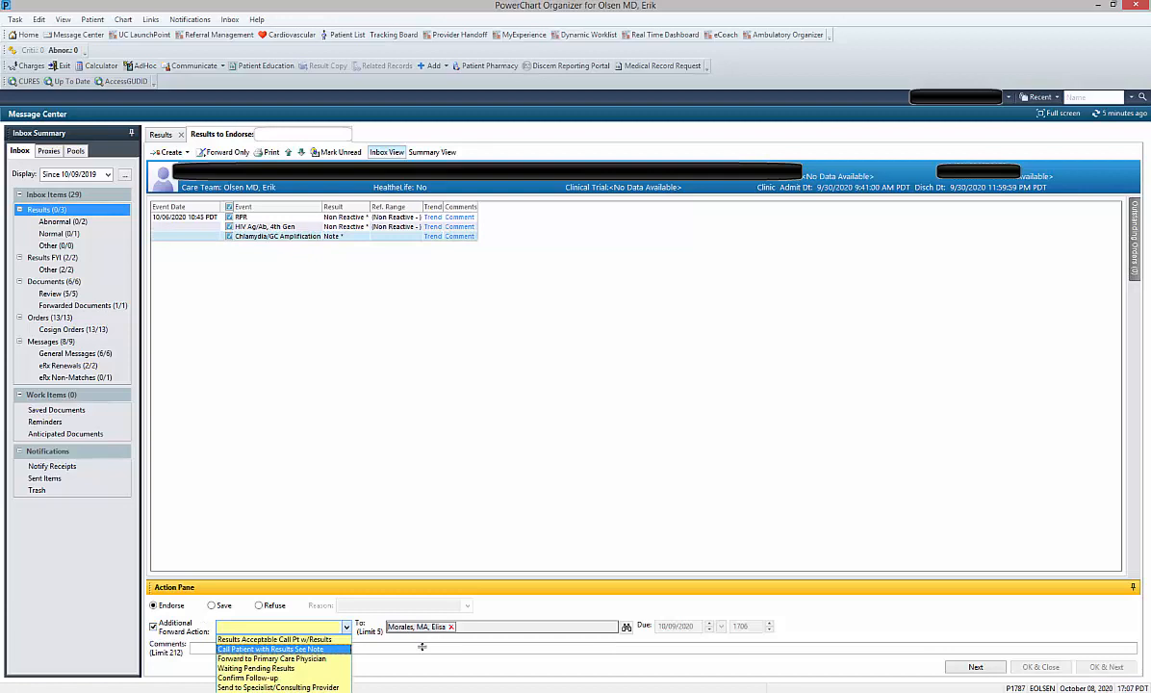
click(272, 649)
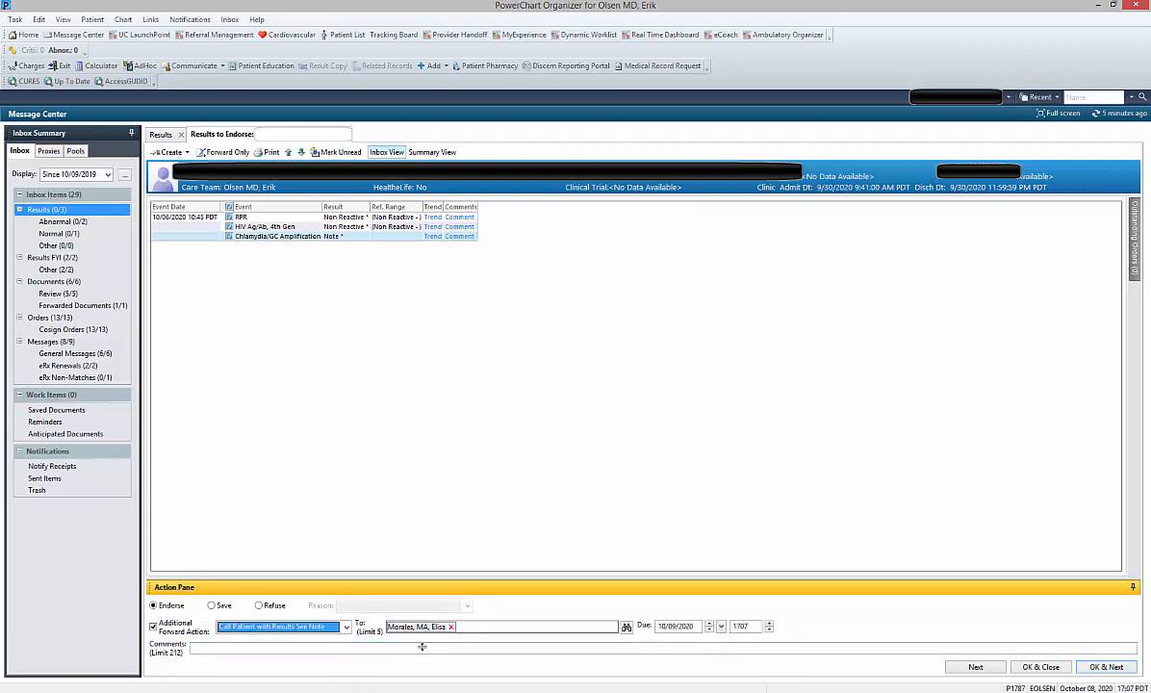
- Insert the ..nllab comment "Please let the patient know the labs were normal." and endorse these labs, advancing to the next result
click(421, 647)
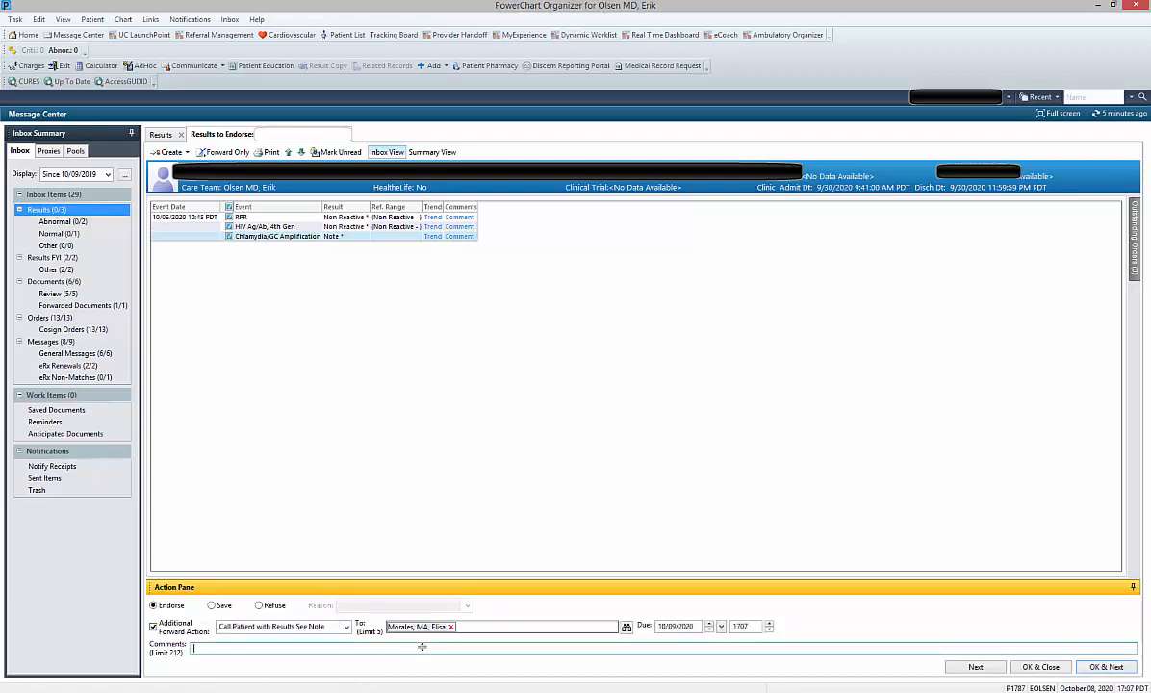
text(.)
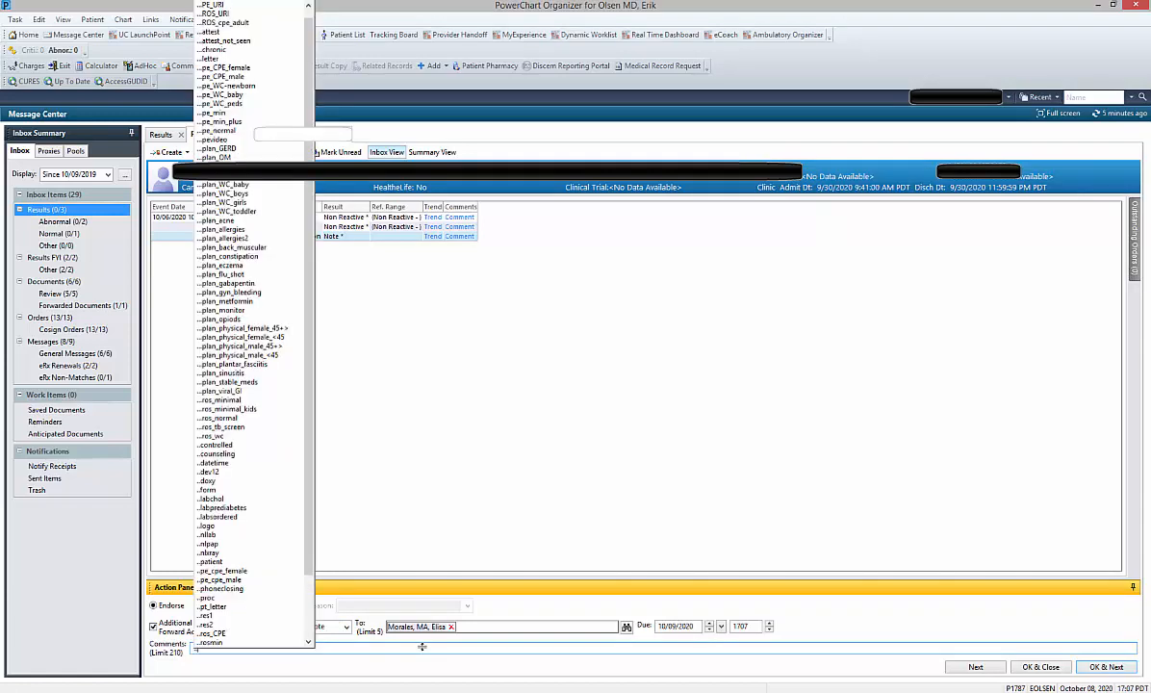
text(nlla)
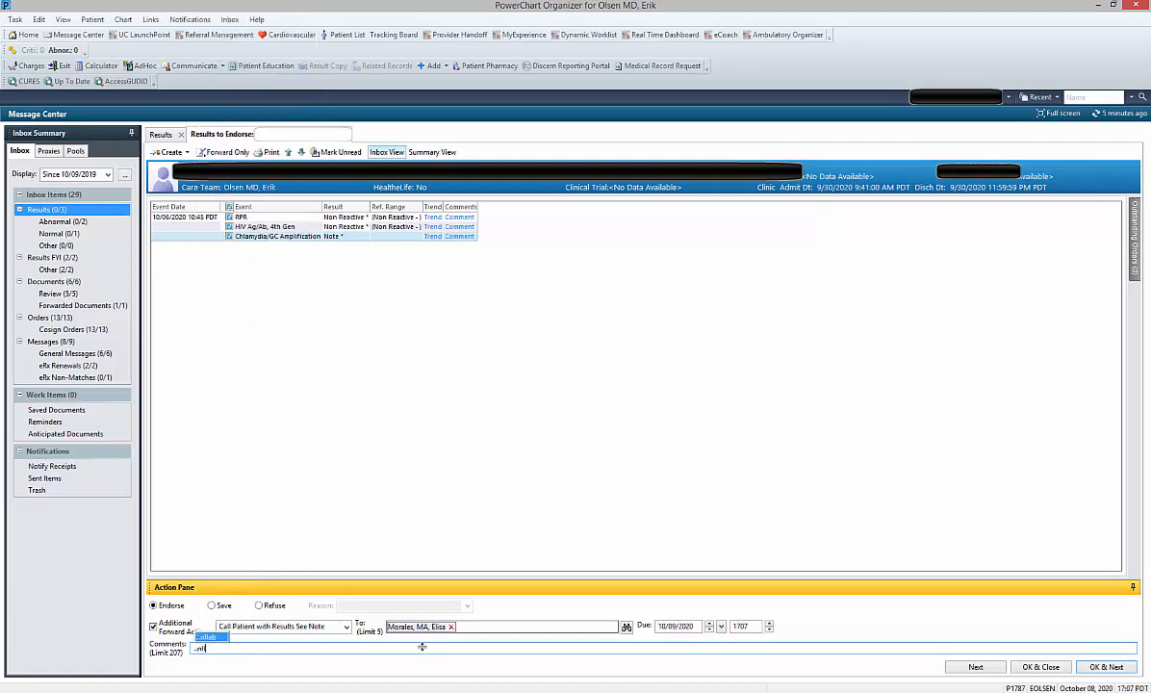
key(Return)
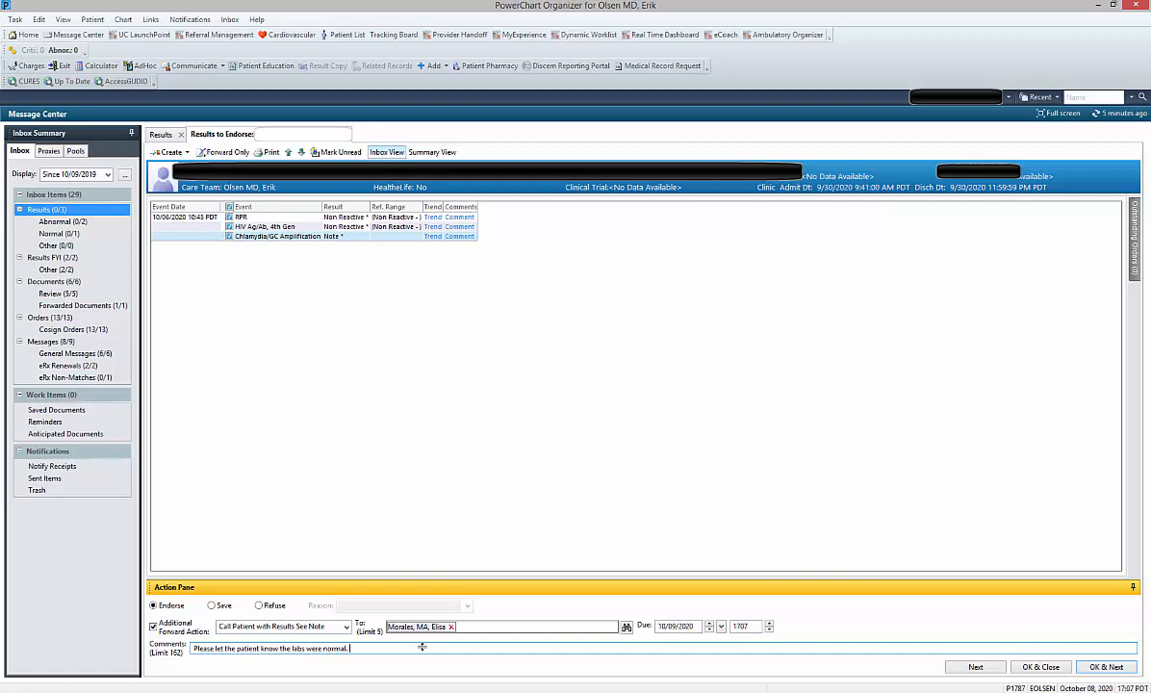
key(Return)
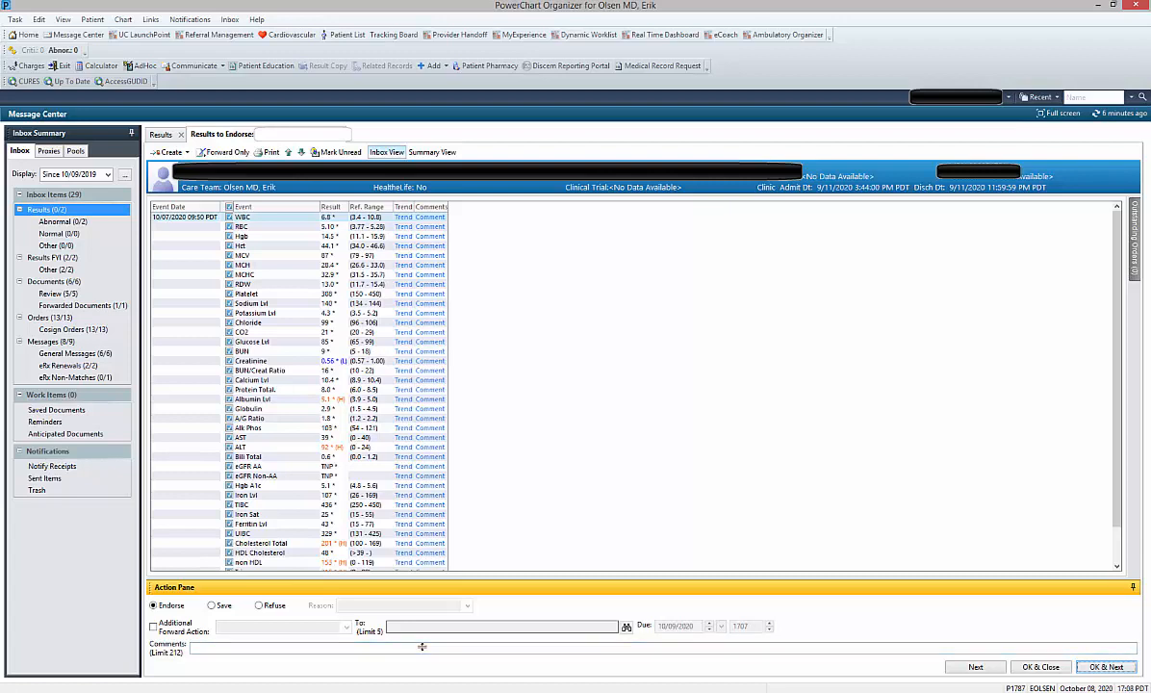
- Add an additional forward action of Call Patient with Results See Note to the 10/07/2020 07:17 lab panel
click(421, 647)
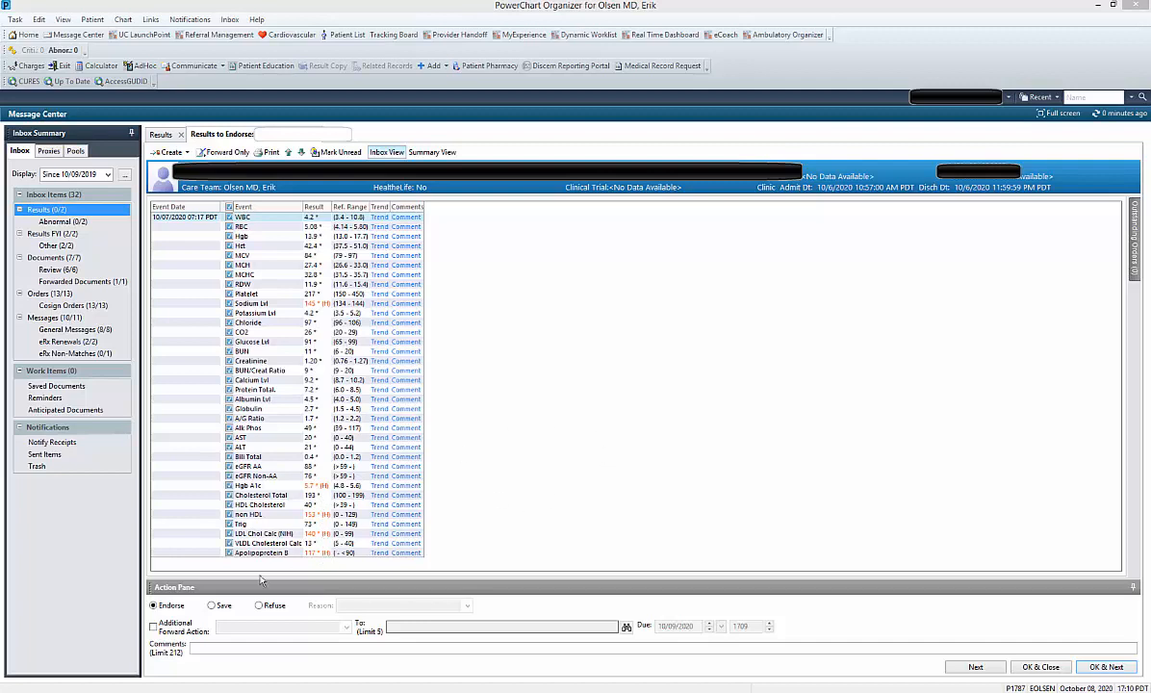
click(156, 628)
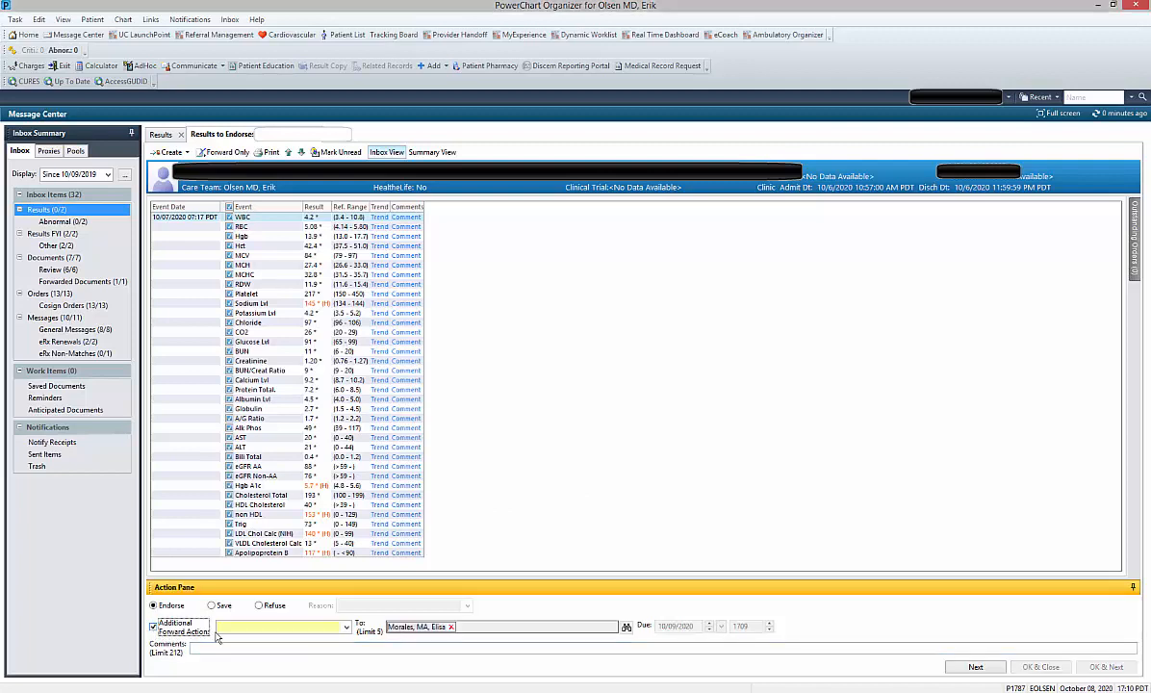
click(220, 628)
click(243, 651)
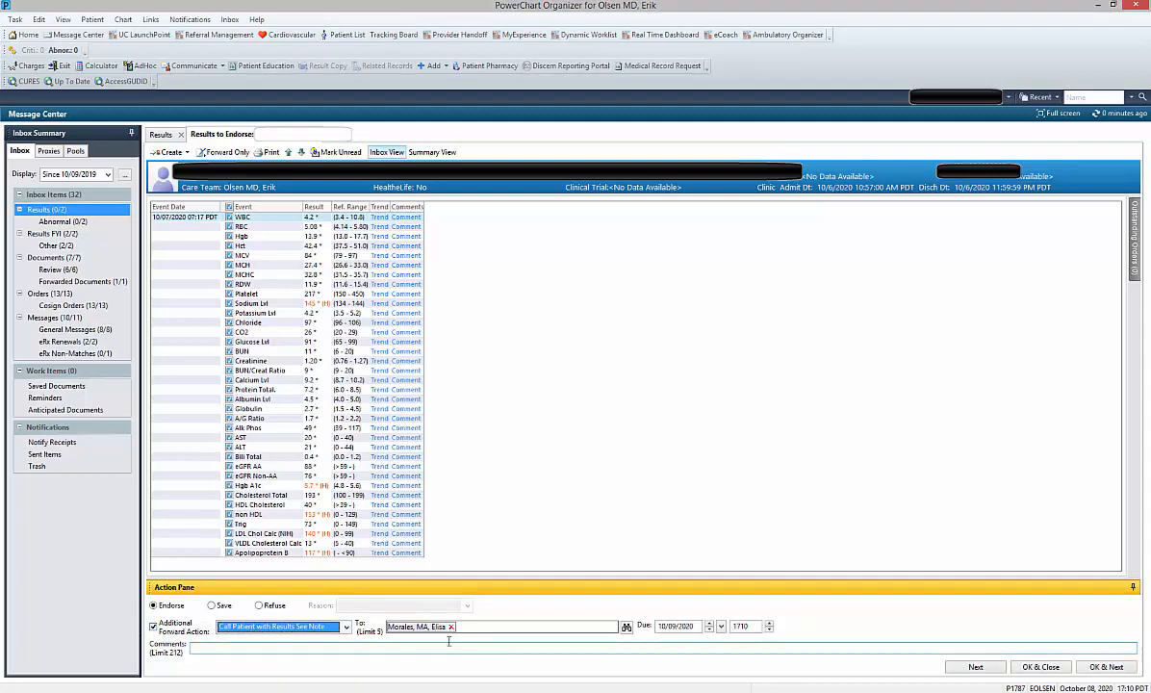
- Insert the ..labprediabetes comment advising low carb diet, increased exercise and recheck in 6-12 months, and endorse and close the lab panel
click(326, 649)
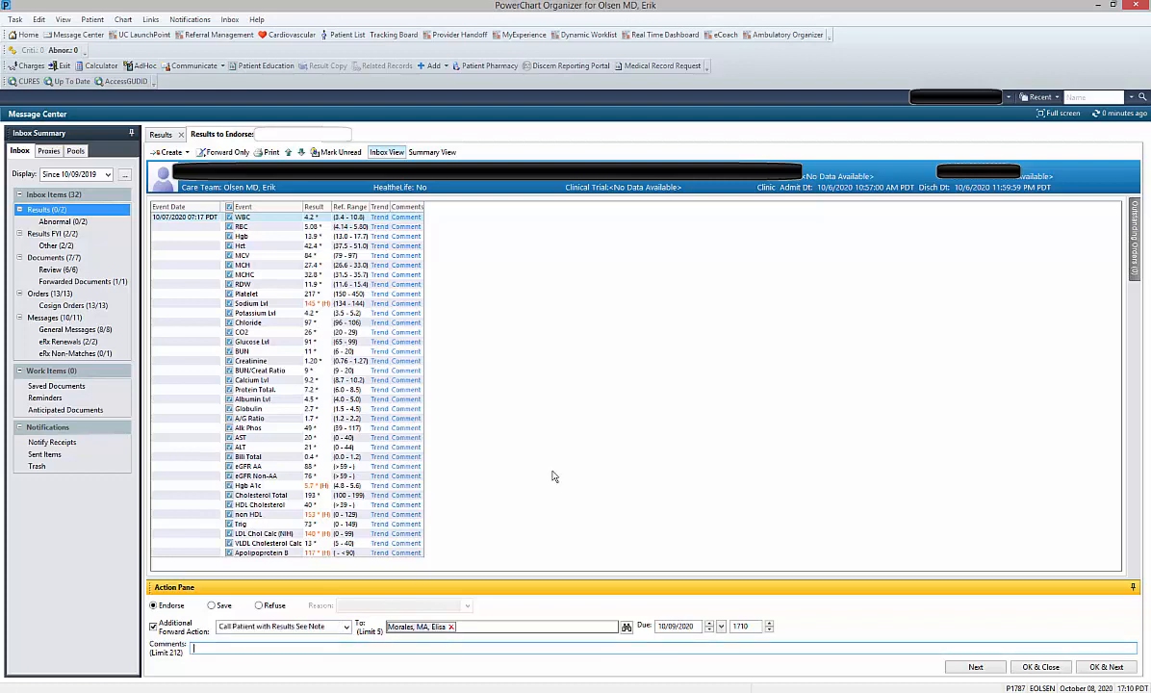
text(..)
key(BackSpace)
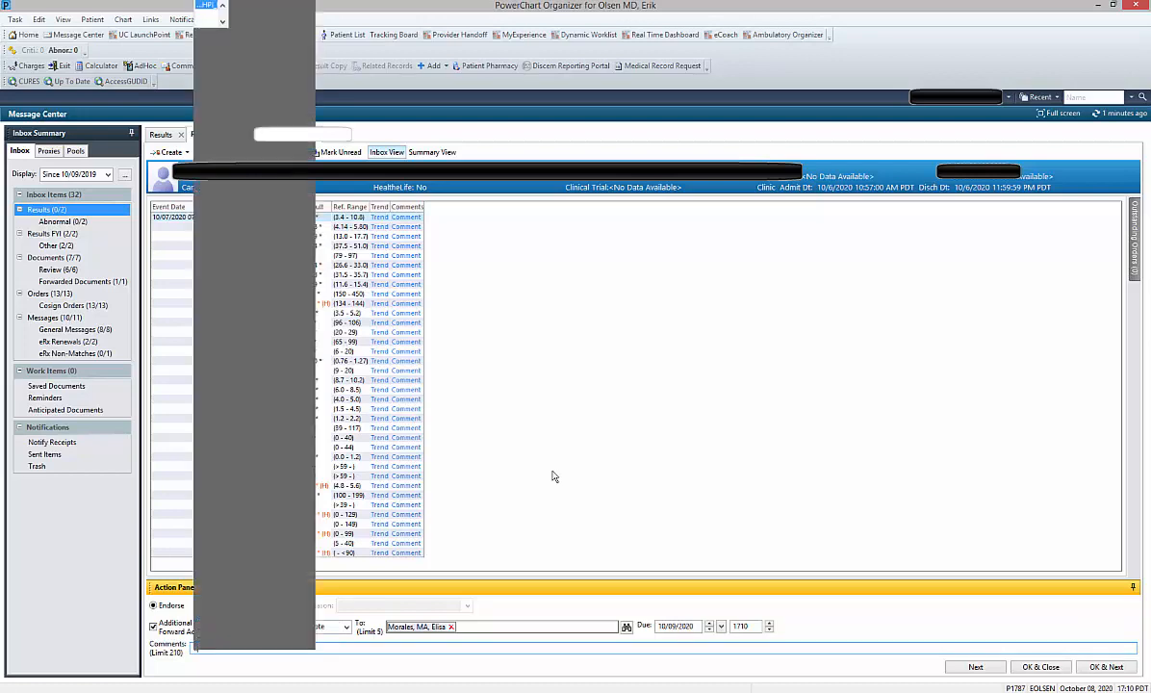
text(lab)
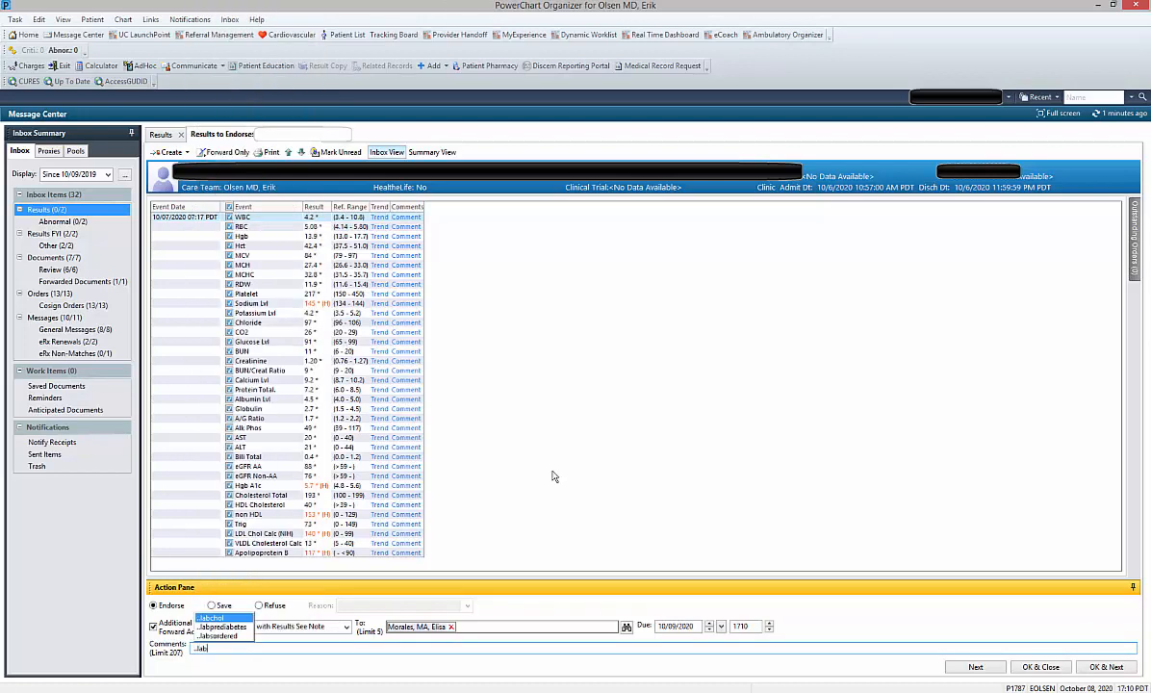
key(Down)
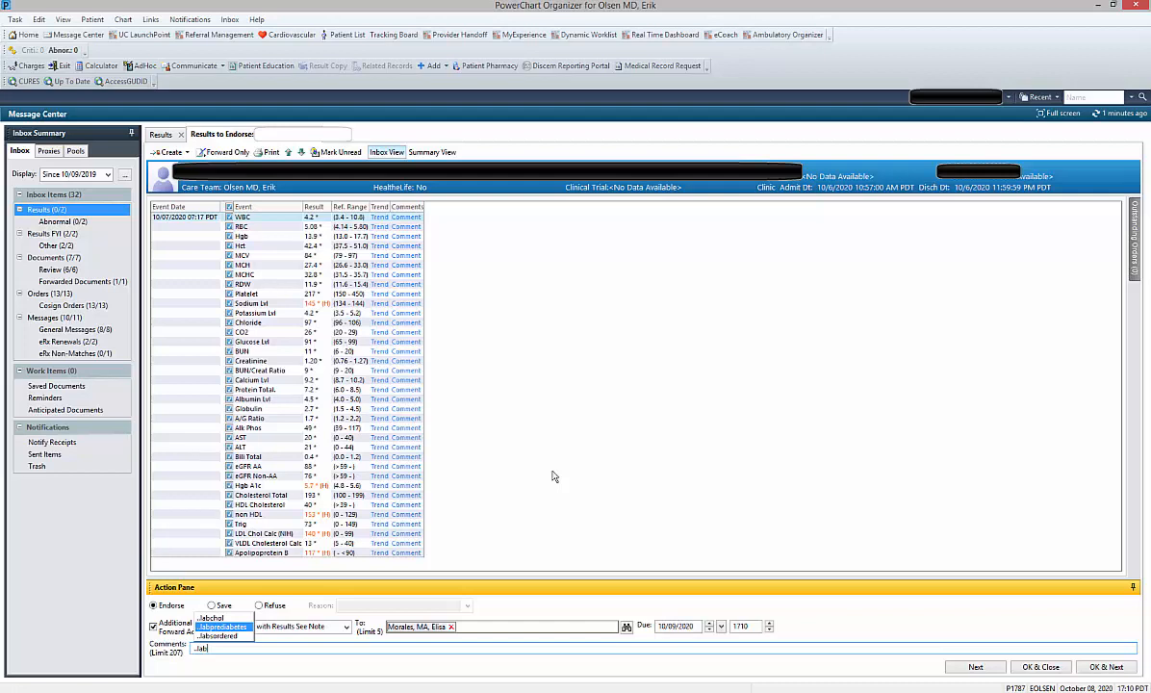
key(Return)
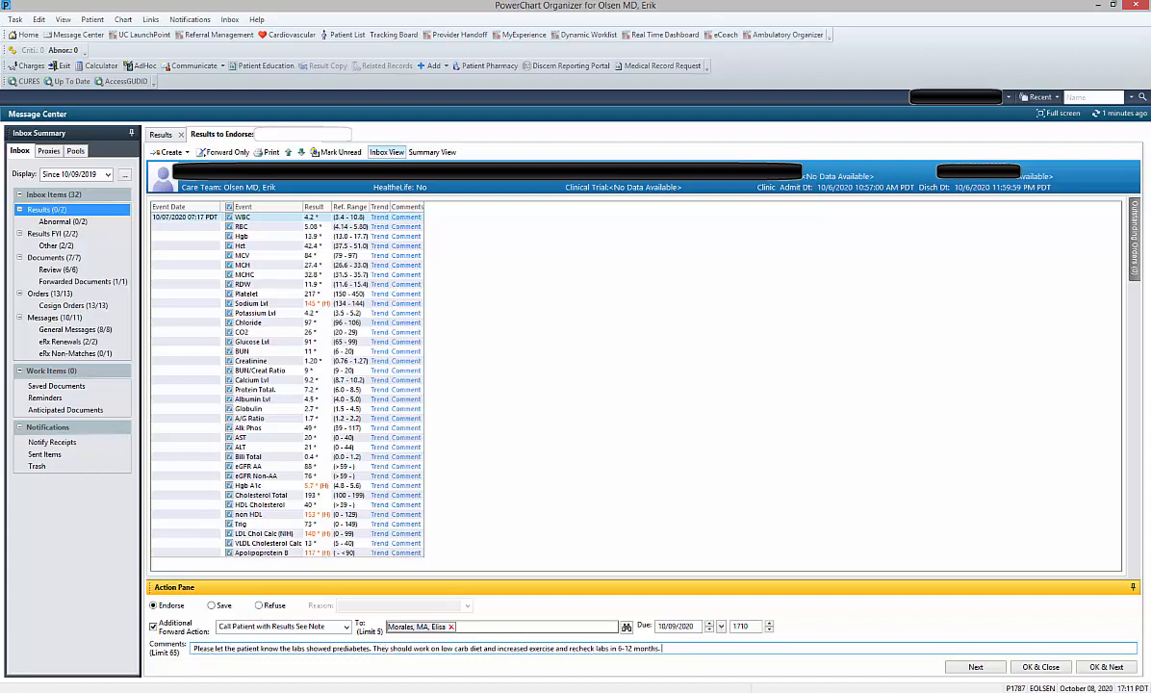
click(1050, 670)
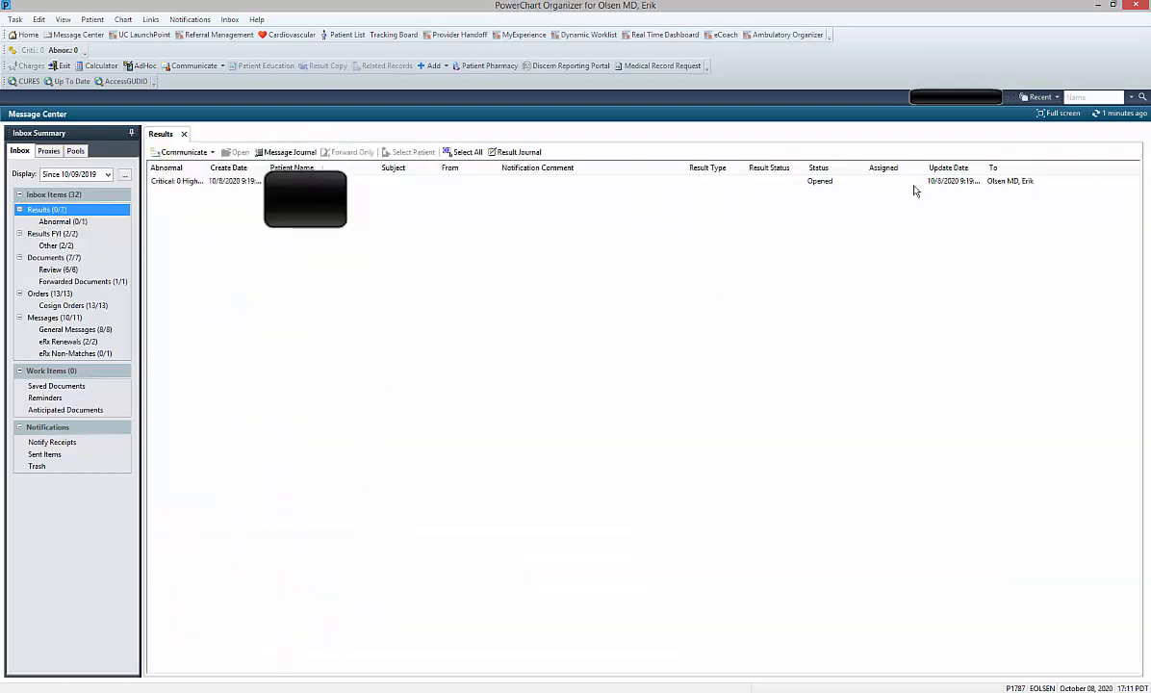
- Reopen the most recent patient's chart and view the details of the 10/07/2020 WBC result in Results Review
click(1058, 98)
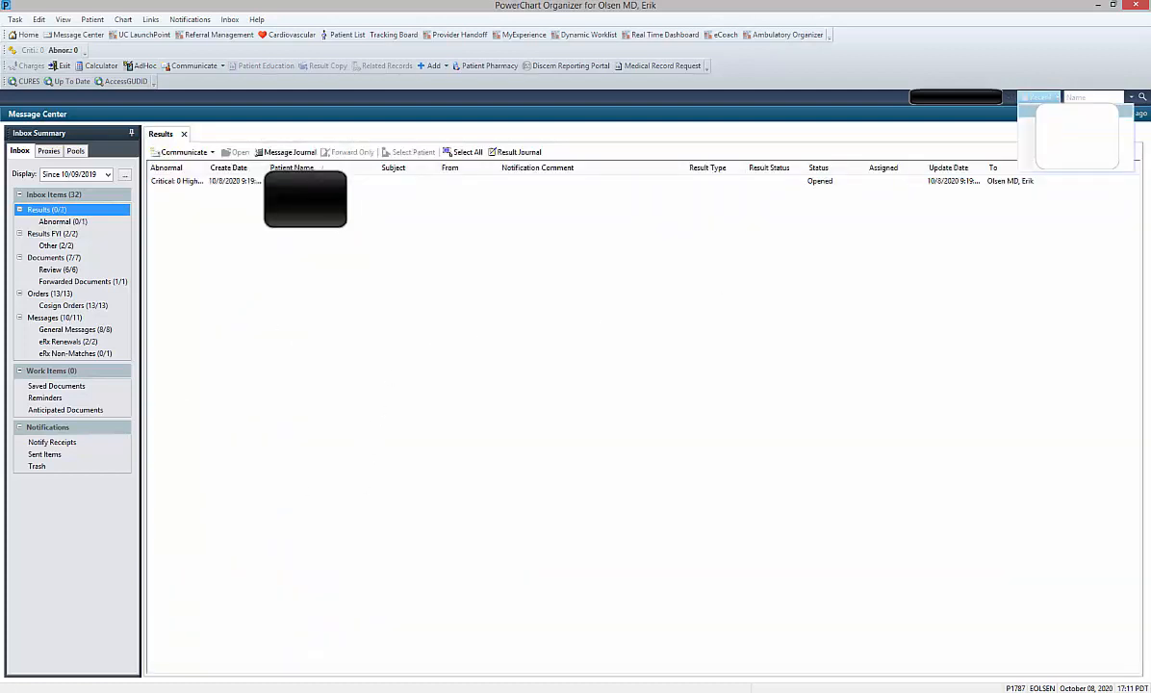
click(1055, 111)
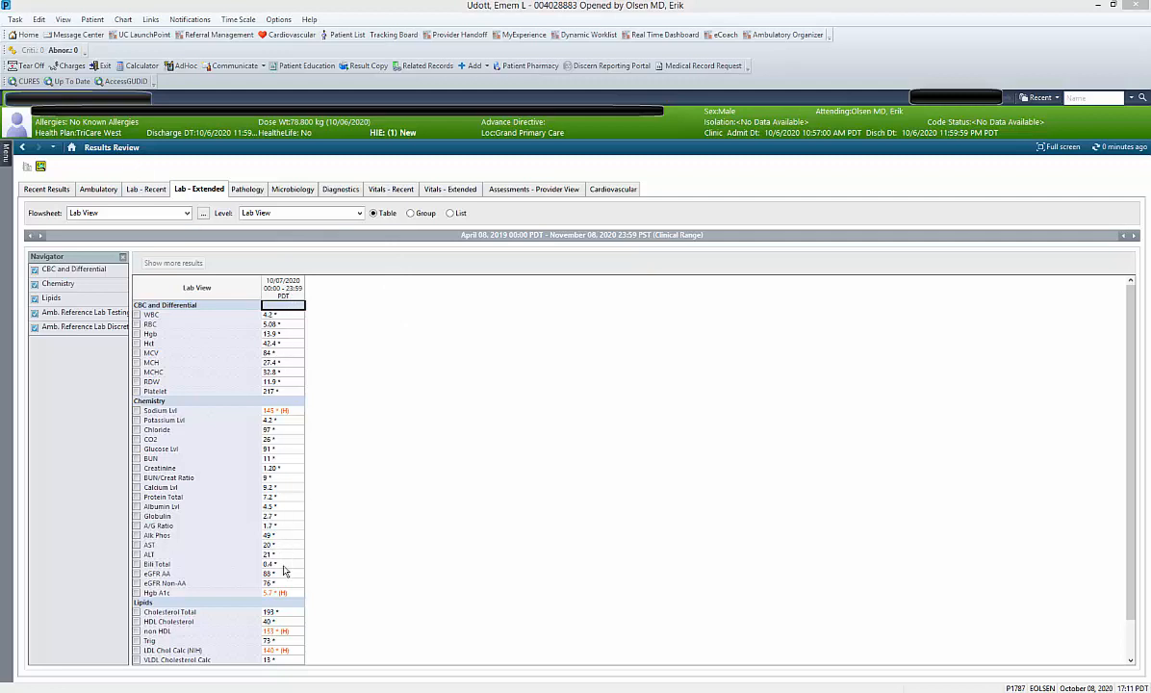
right_click(278, 318)
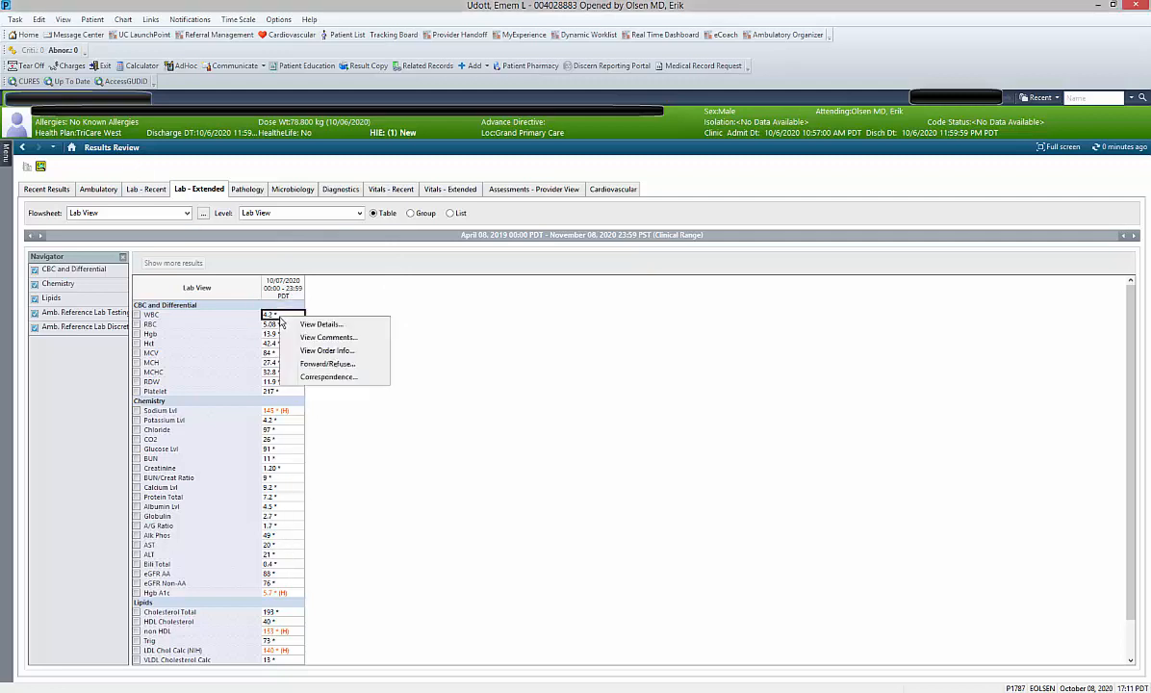
click(300, 324)
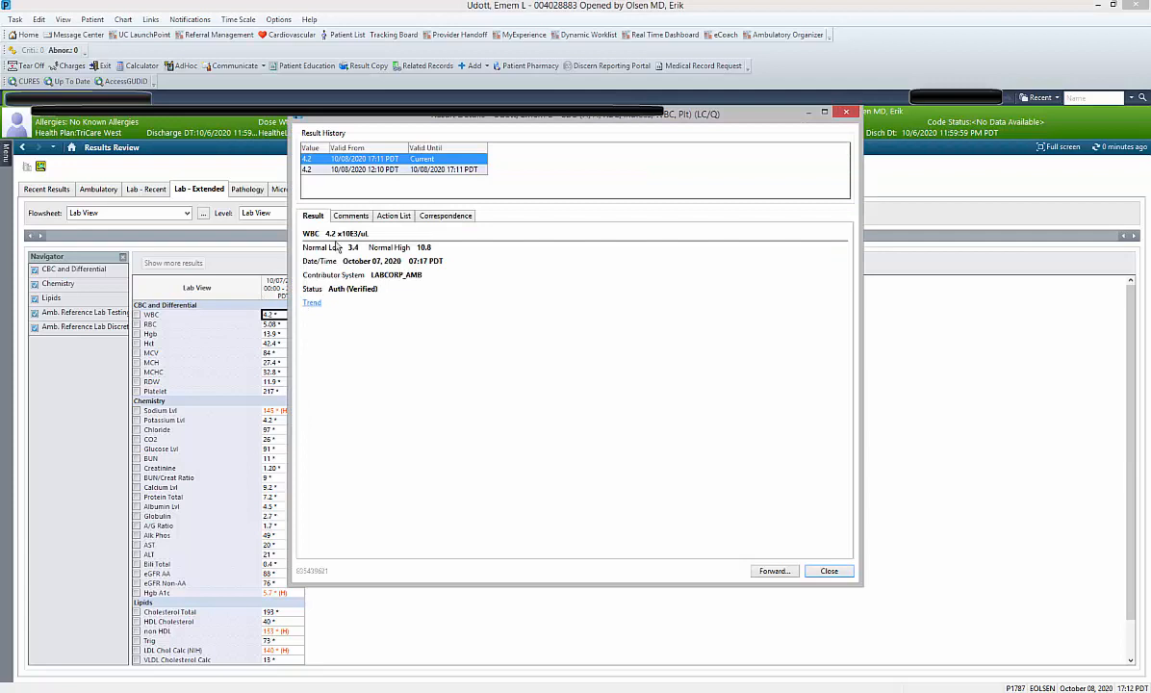
- Examine the WBC result's action list, reading the full comment recorded with the Endorse entry
click(393, 216)
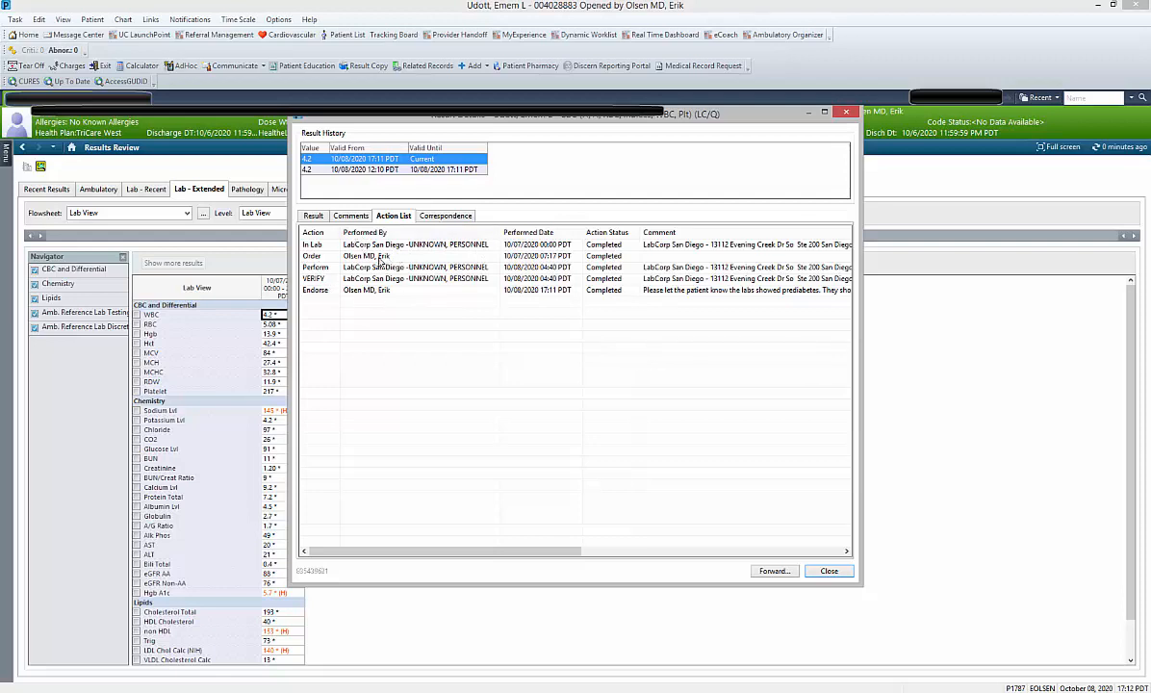
click(316, 294)
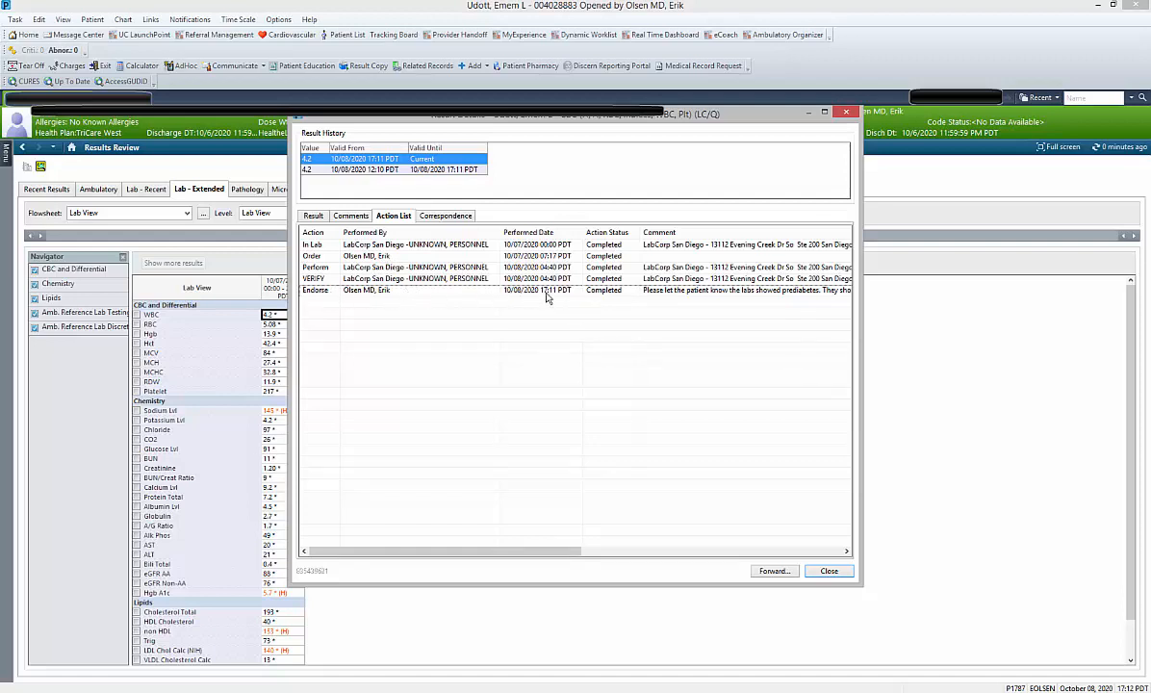
drag(563, 551, 694, 566)
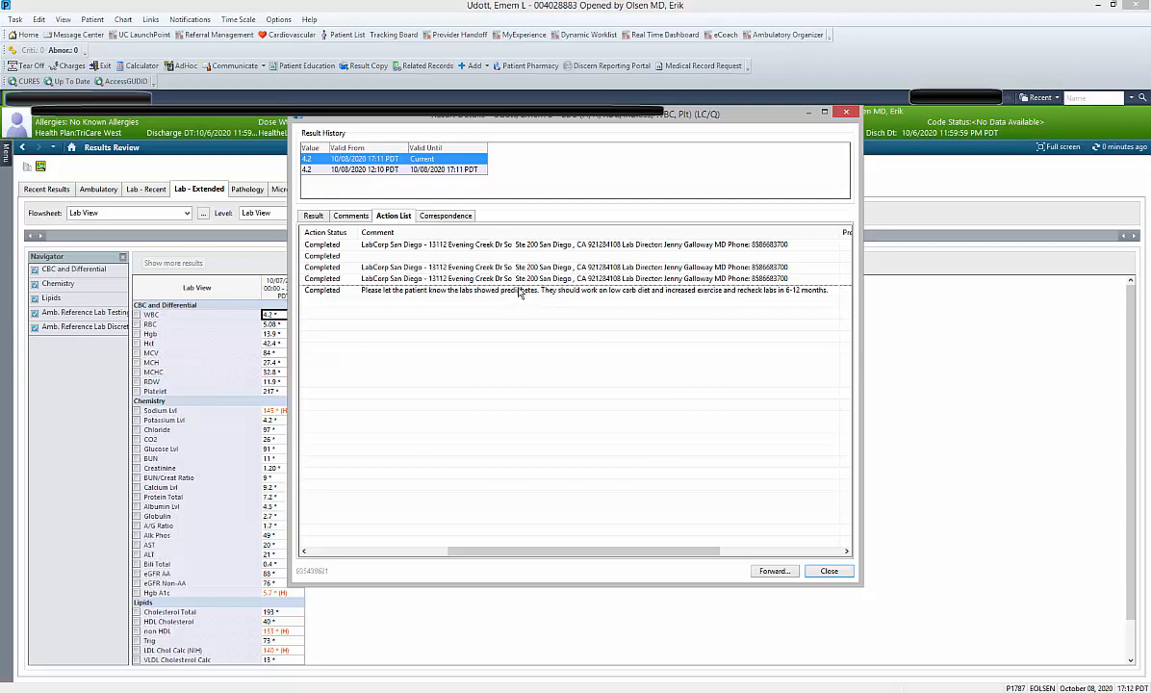
- Check who performed each entry in the WBC result's action list and close the result details
click(426, 546)
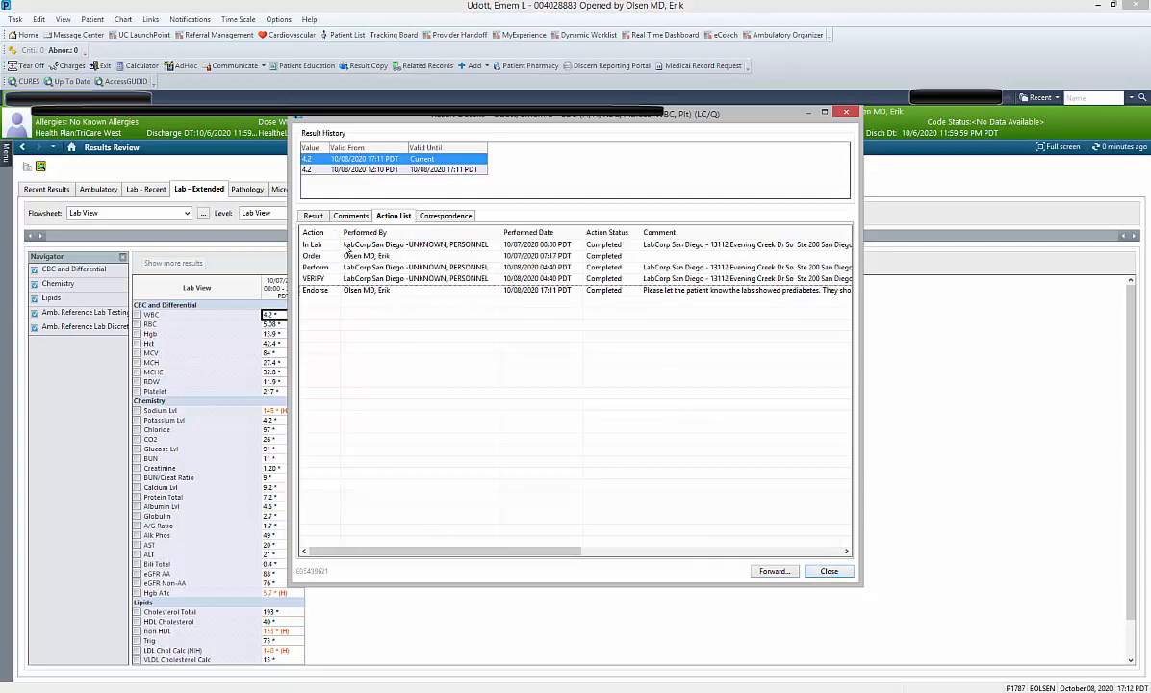
click(827, 572)
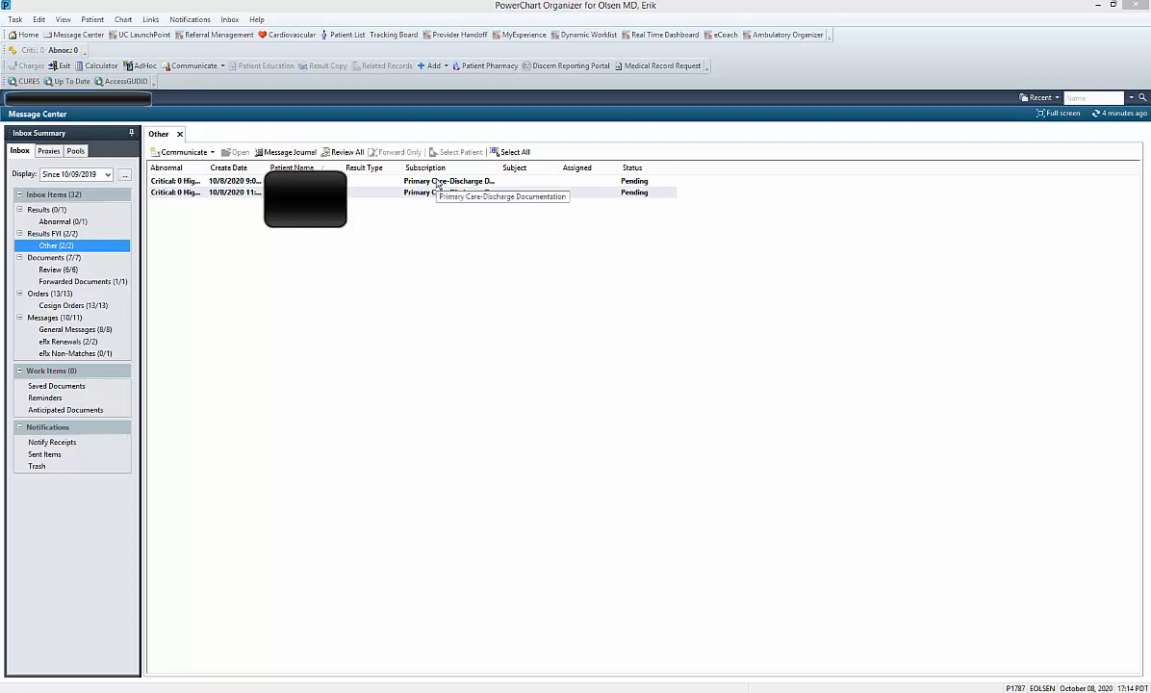
- Widen the Subscription column, open the first Primary Care-Discharge Documentation notification in Results FYI, and complete its Discharge Summary review
drag(497, 168, 554, 166)
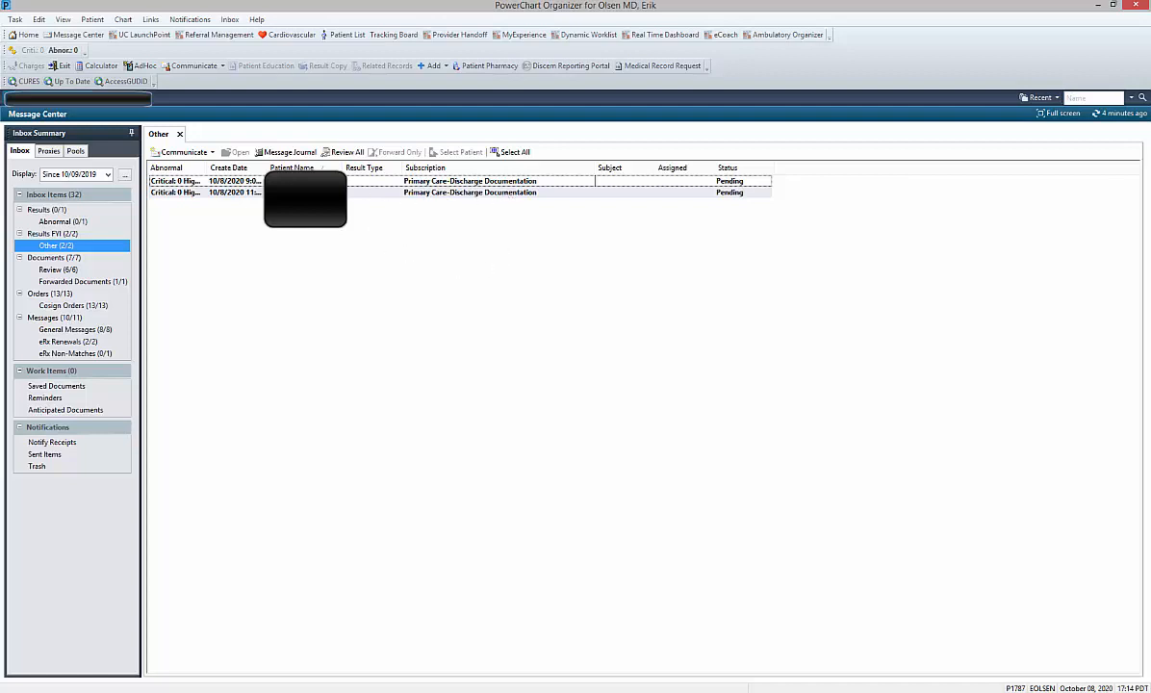
double_click(530, 184)
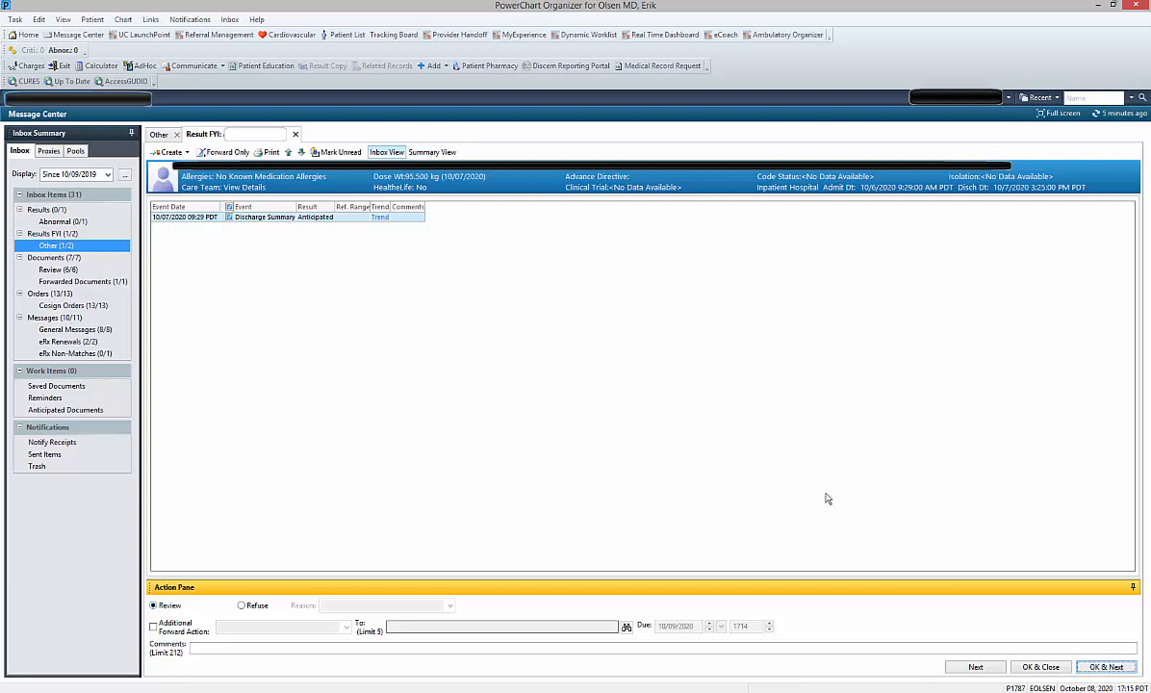
double_click(262, 221)
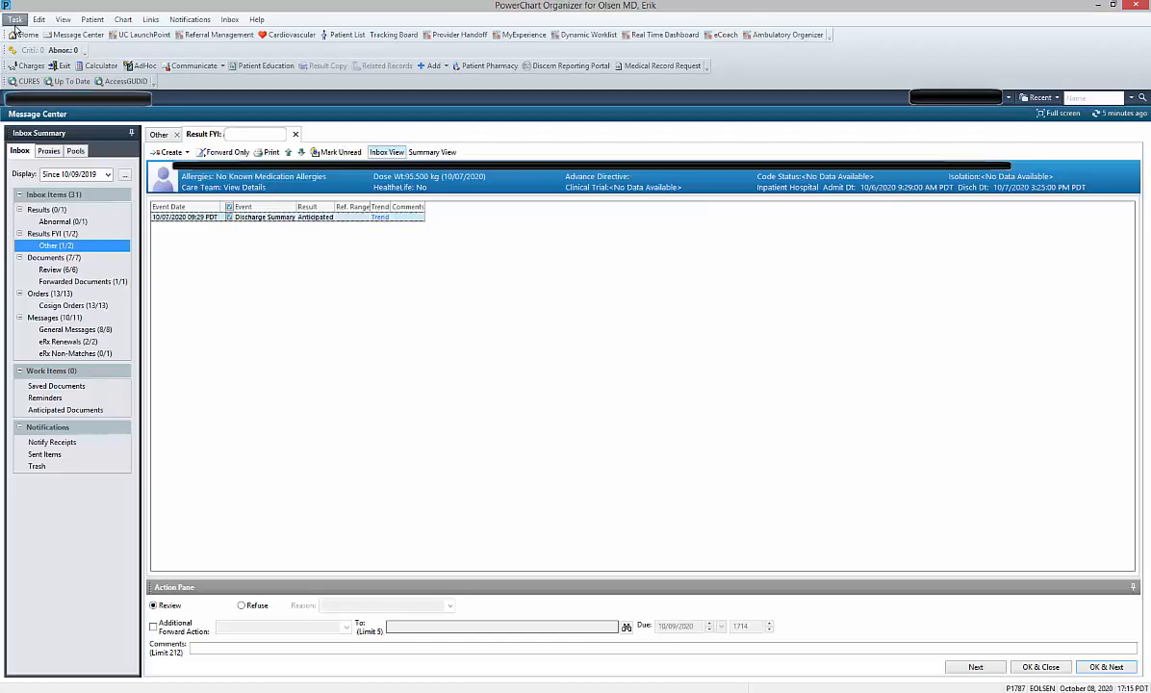
click(11, 22)
click(1040, 667)
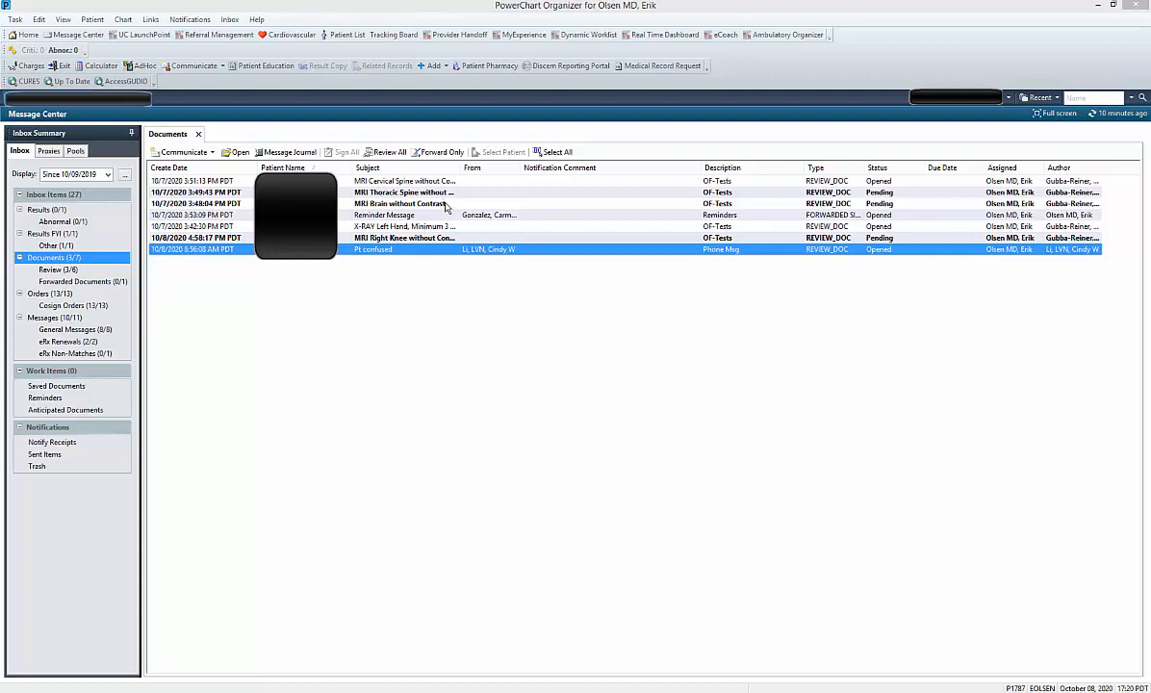
- Open the left hand X-ray document and read the imaging report at different zoom levels
click(413, 225)
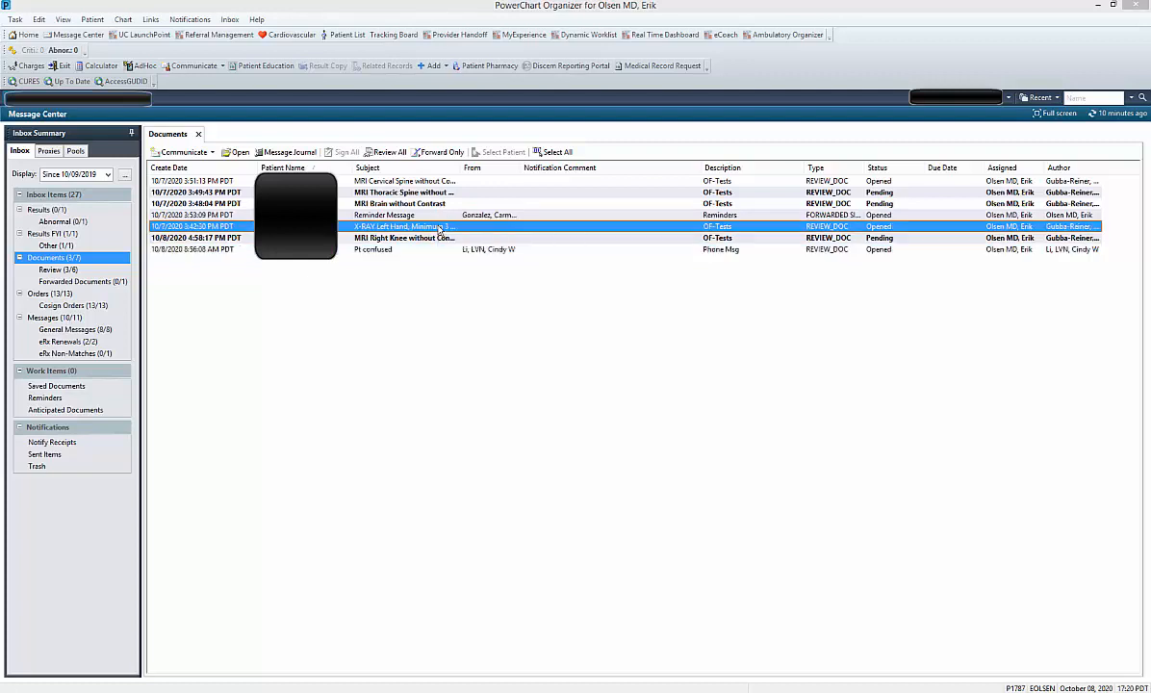
double_click(439, 225)
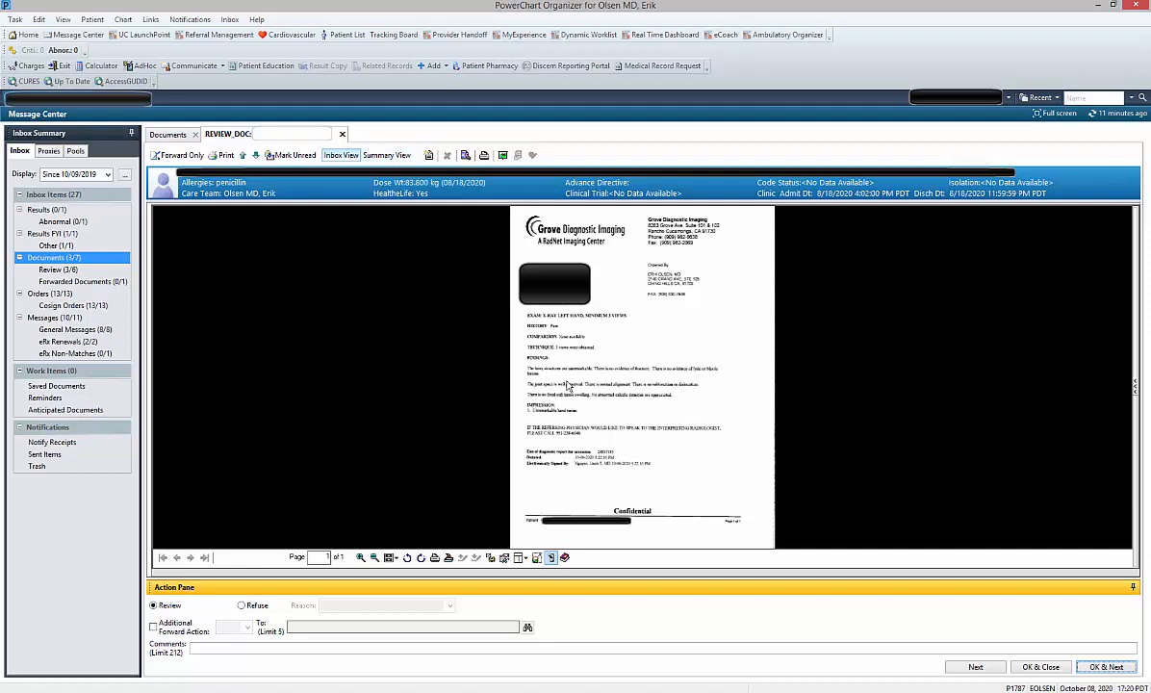
click(360, 558)
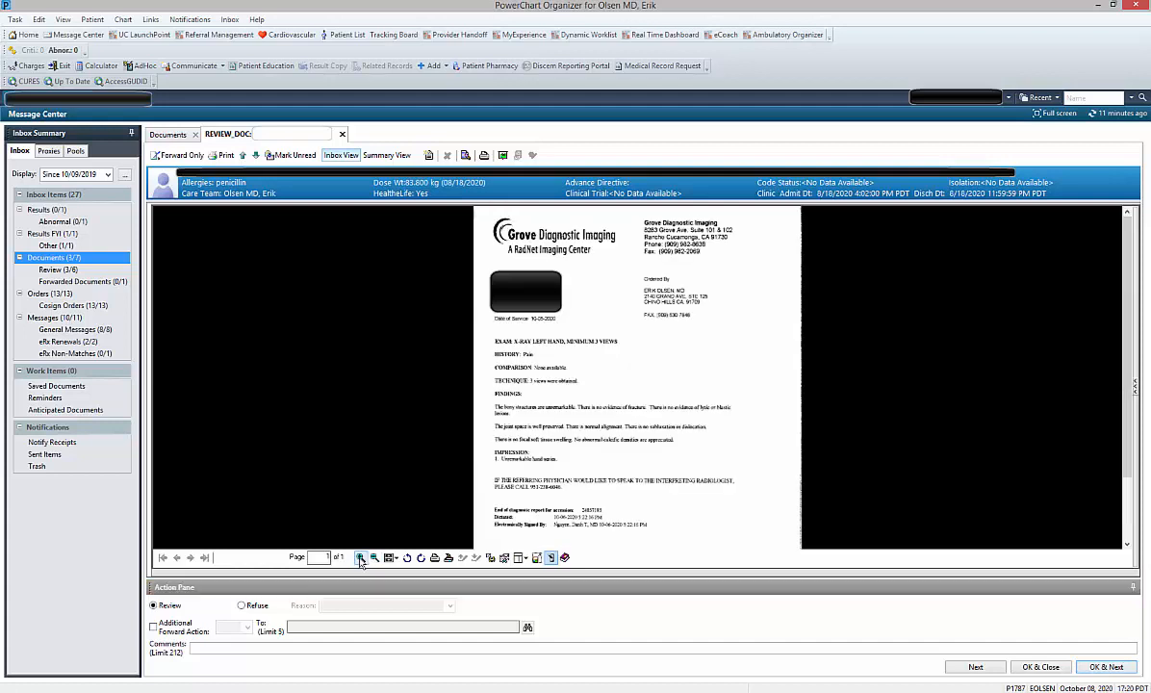
click(374, 558)
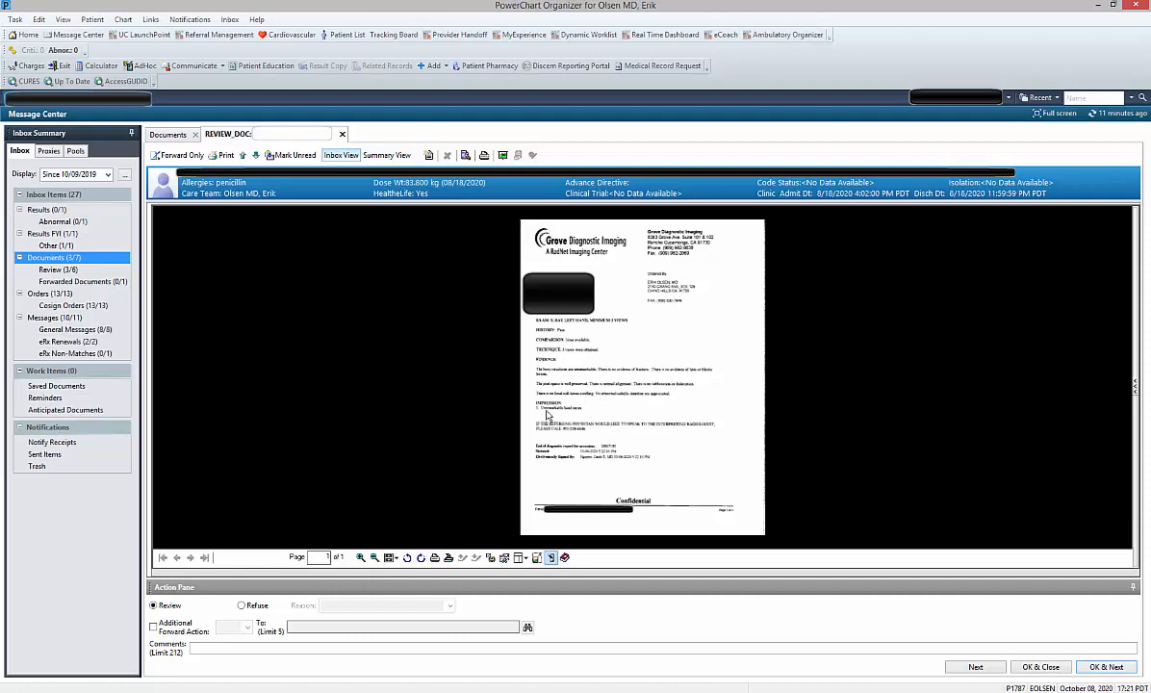
- Add a Review forward action to the left hand X-ray and replace the default recipient with the medical assistant
click(170, 633)
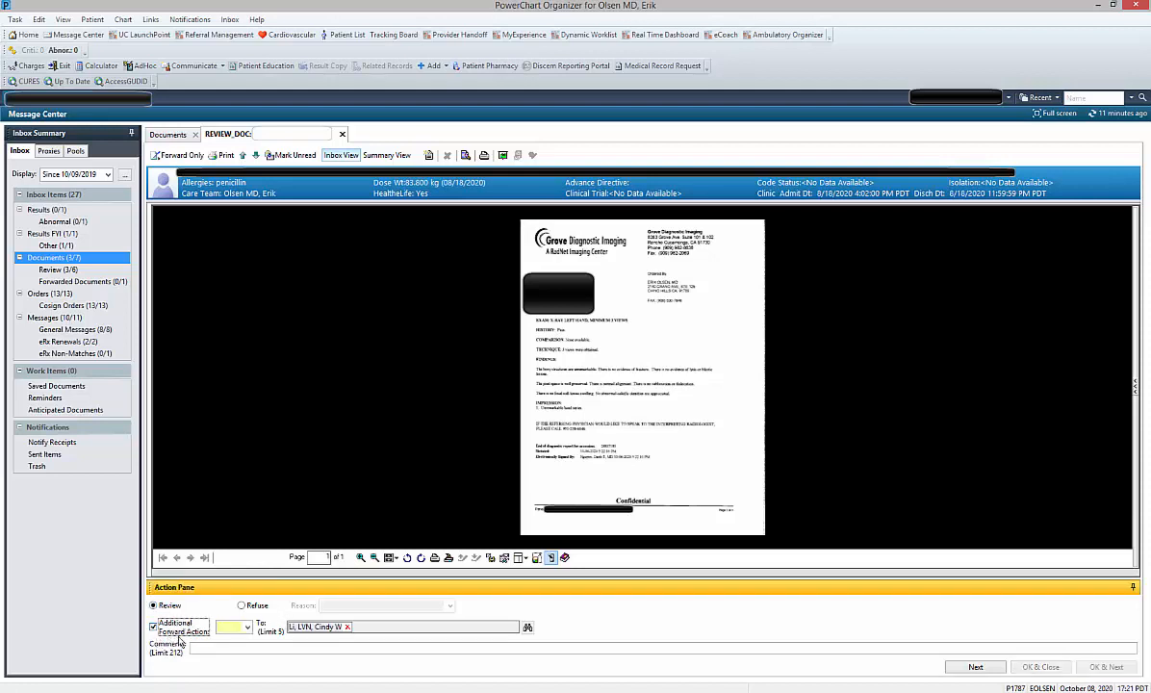
click(242, 628)
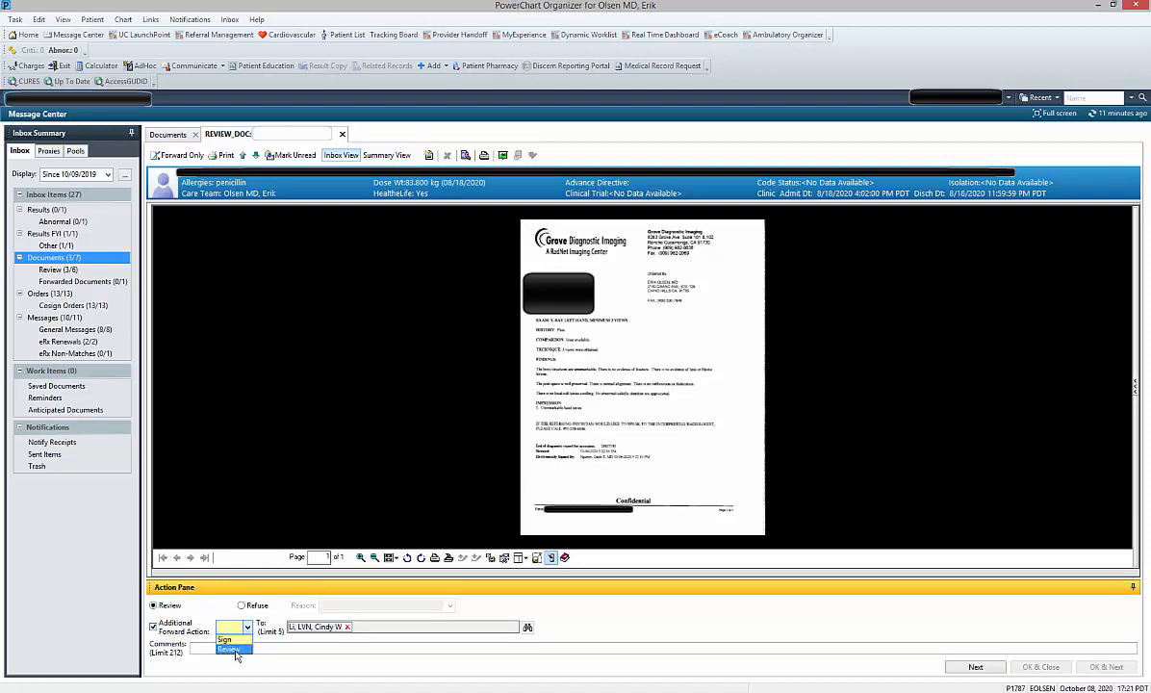
click(230, 651)
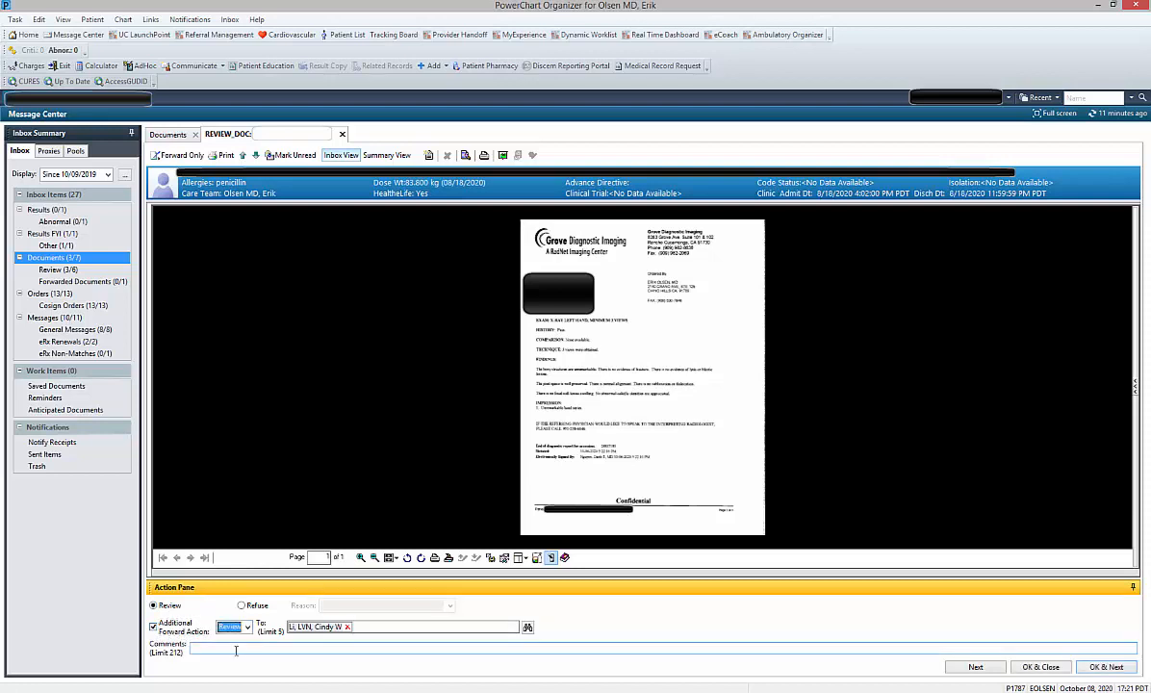
click(347, 628)
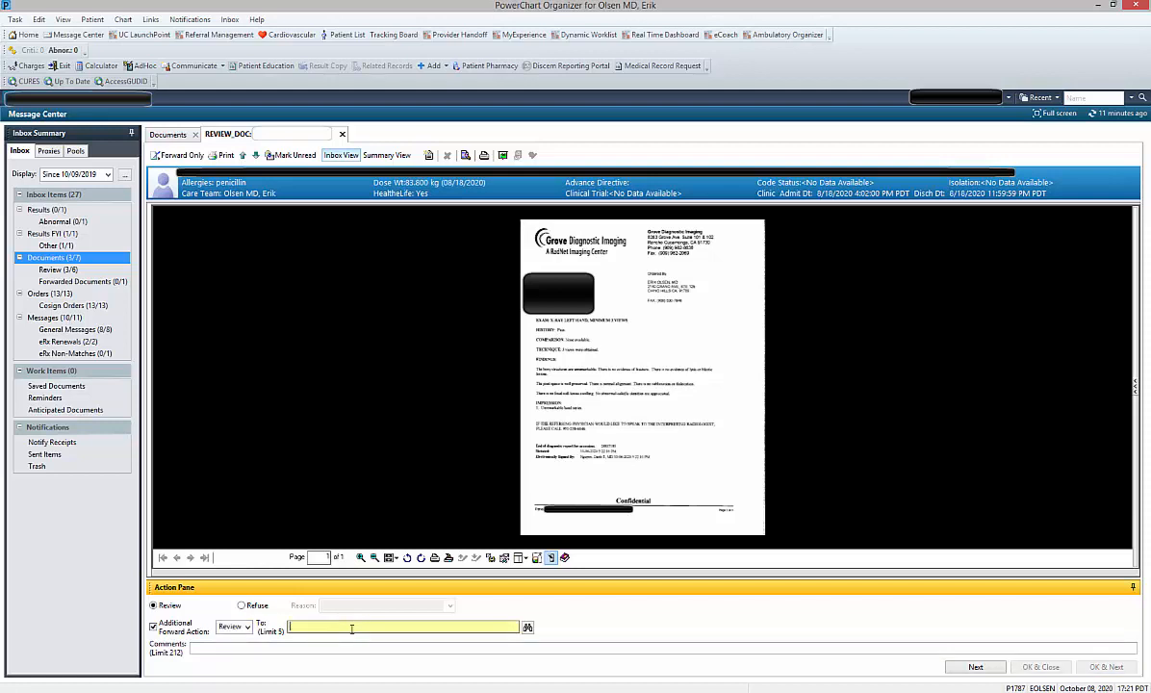
text(elis)
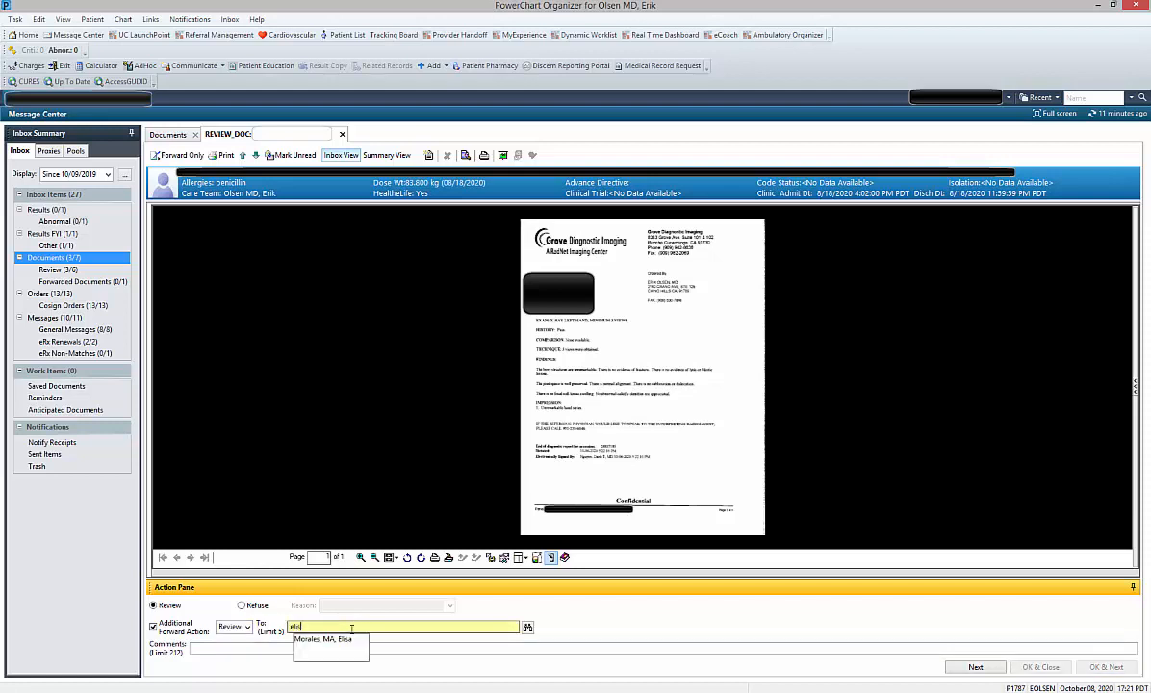
key(Down)
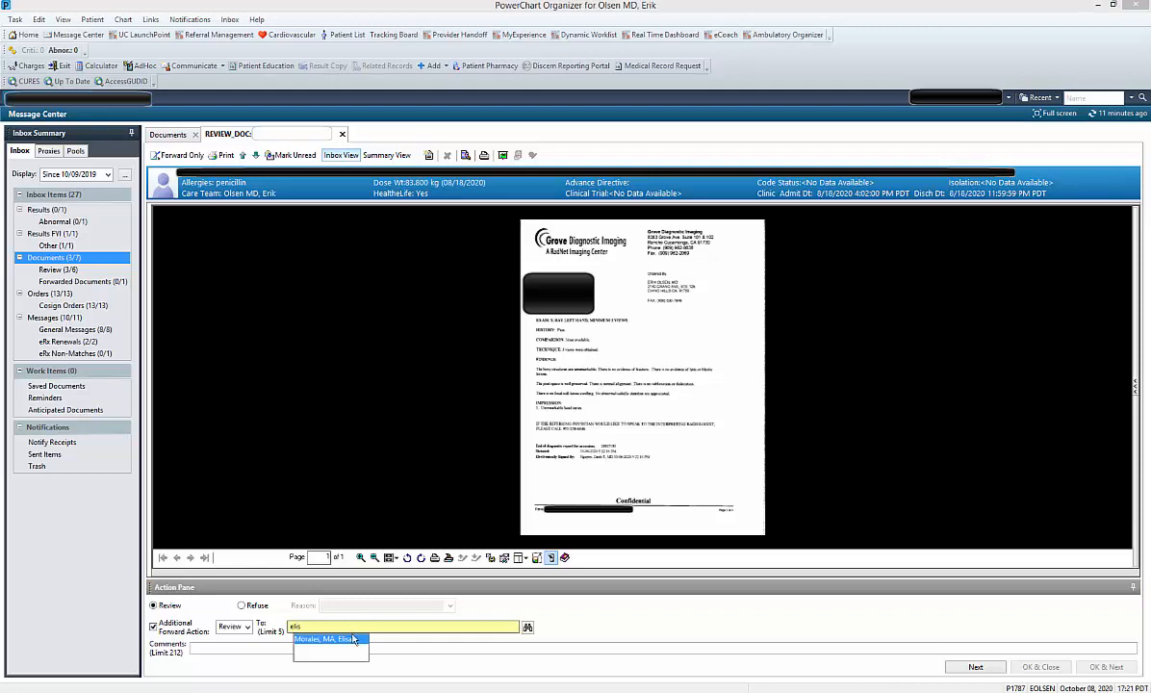
click(353, 640)
- Insert the ..nlxray auto-text comment telling staff to let the patient know the radiology report was normal
click(249, 647)
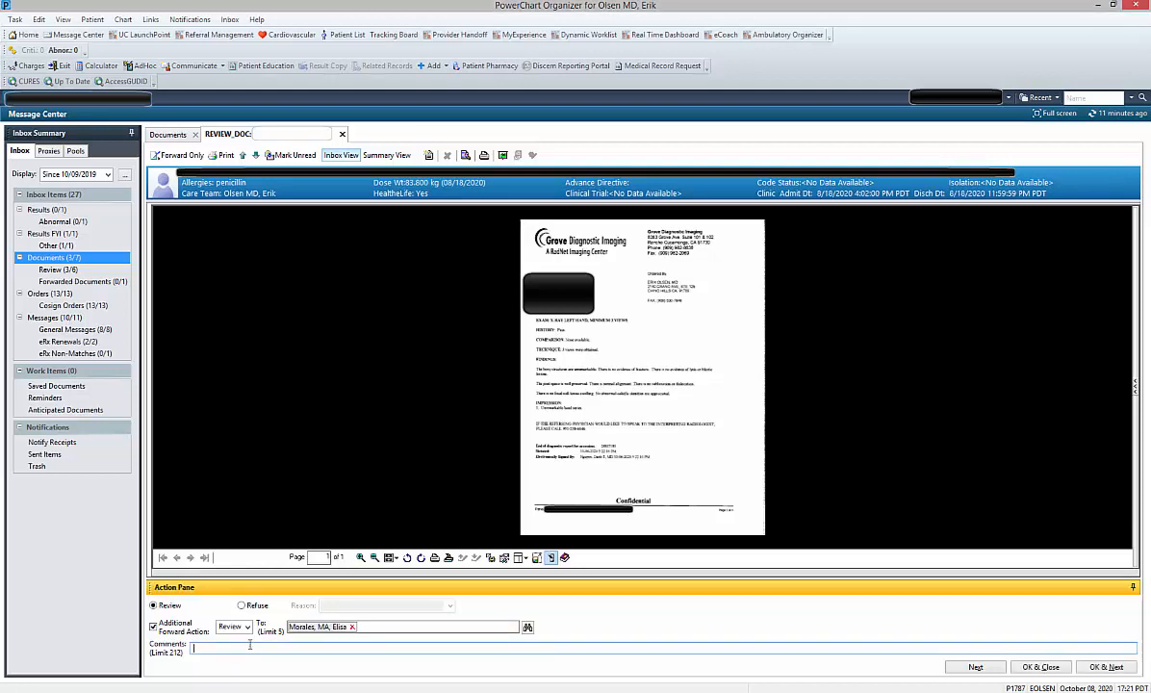
text(..nlx)
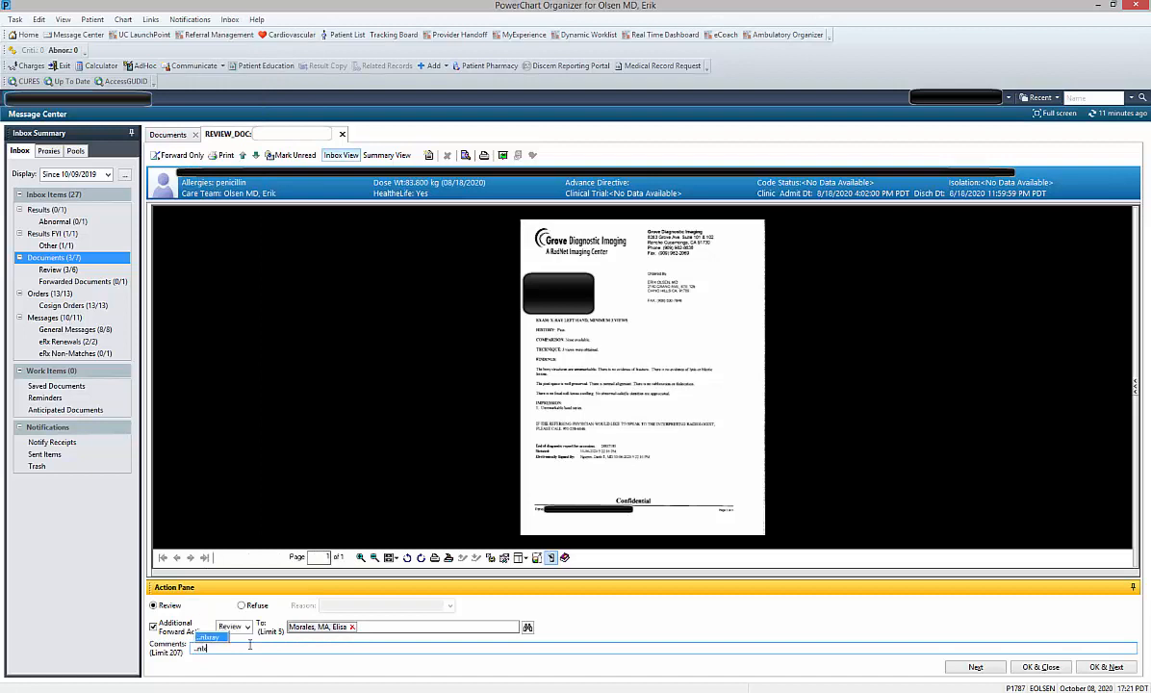
key(Return)
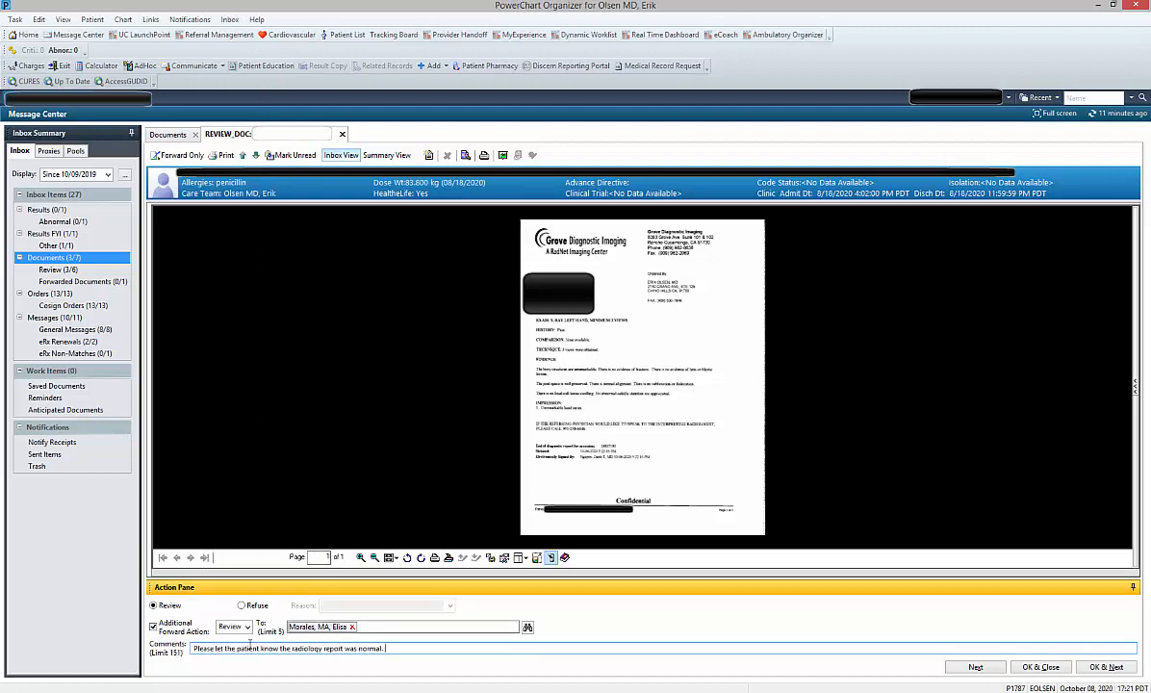
- Re-enter the medical assistant as the forward recipient and complete and close the X-ray review
click(352, 628)
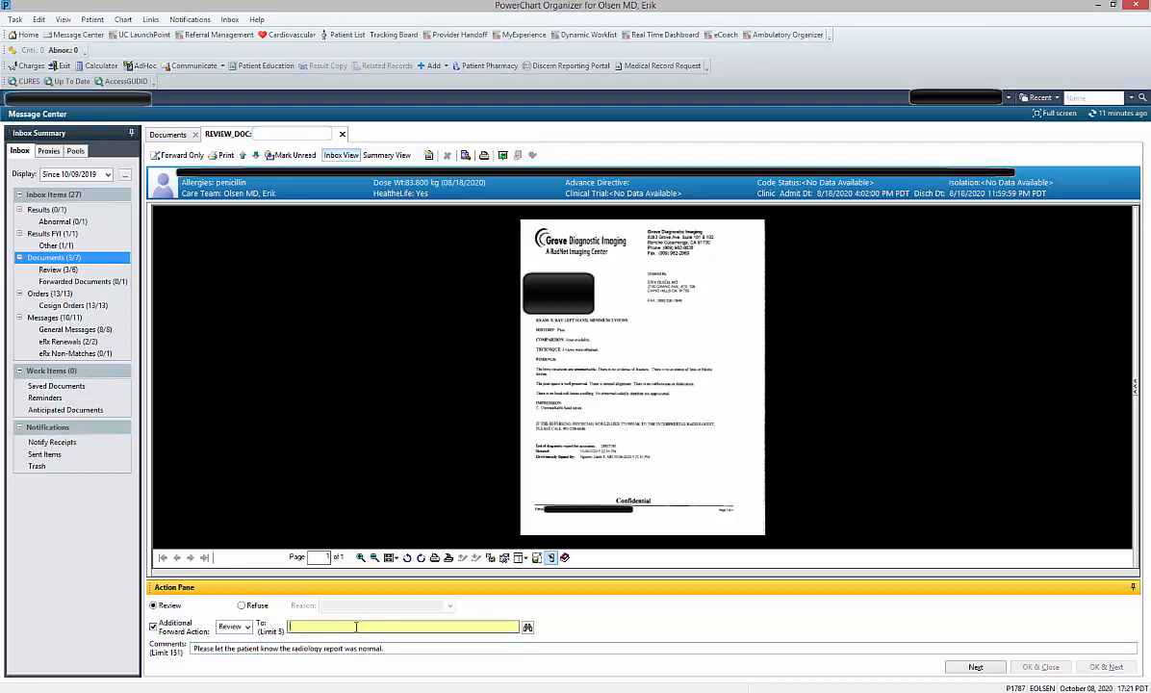
text(el)
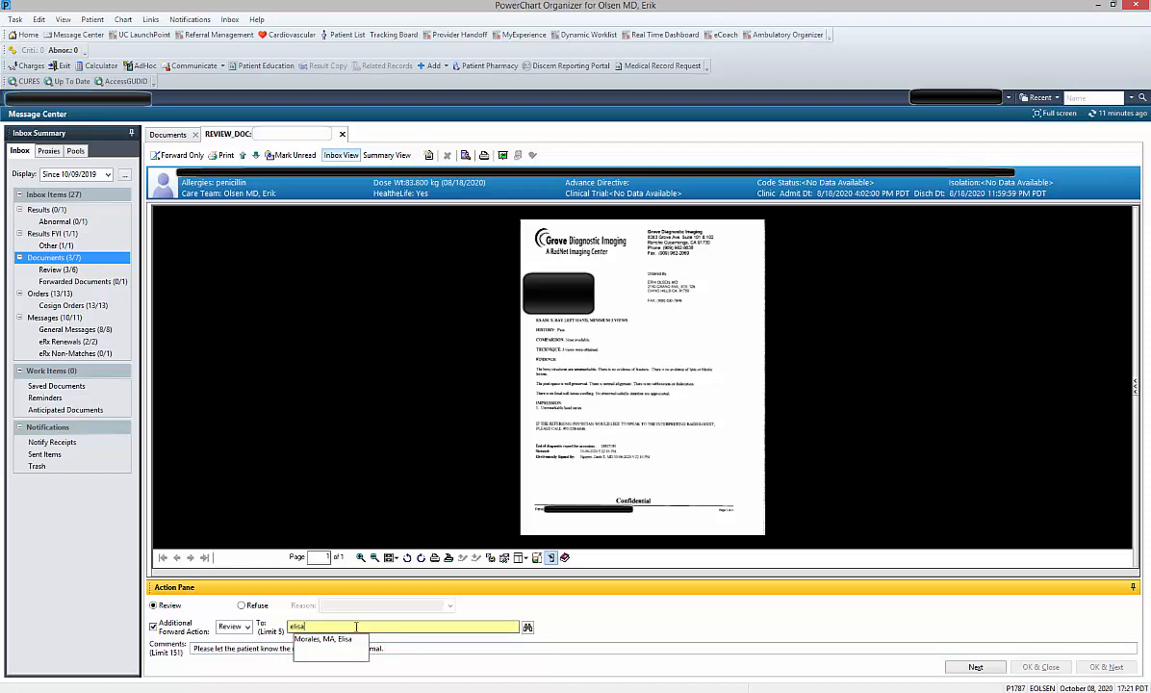
text(isa)
key(Down)
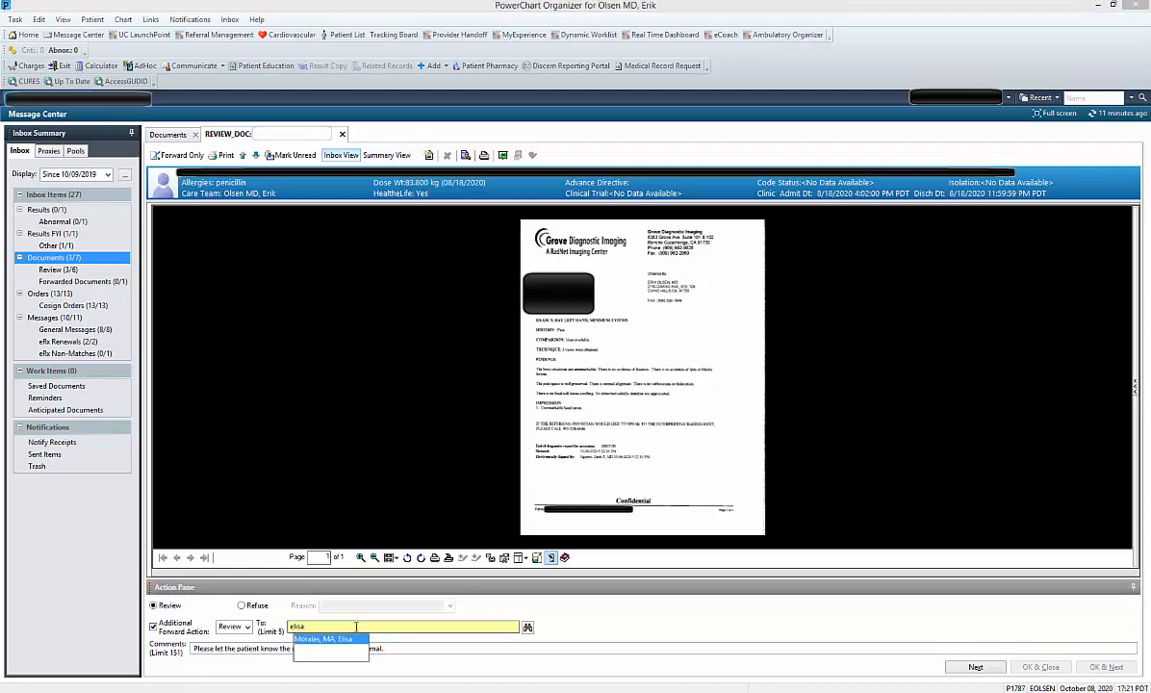
key(Return)
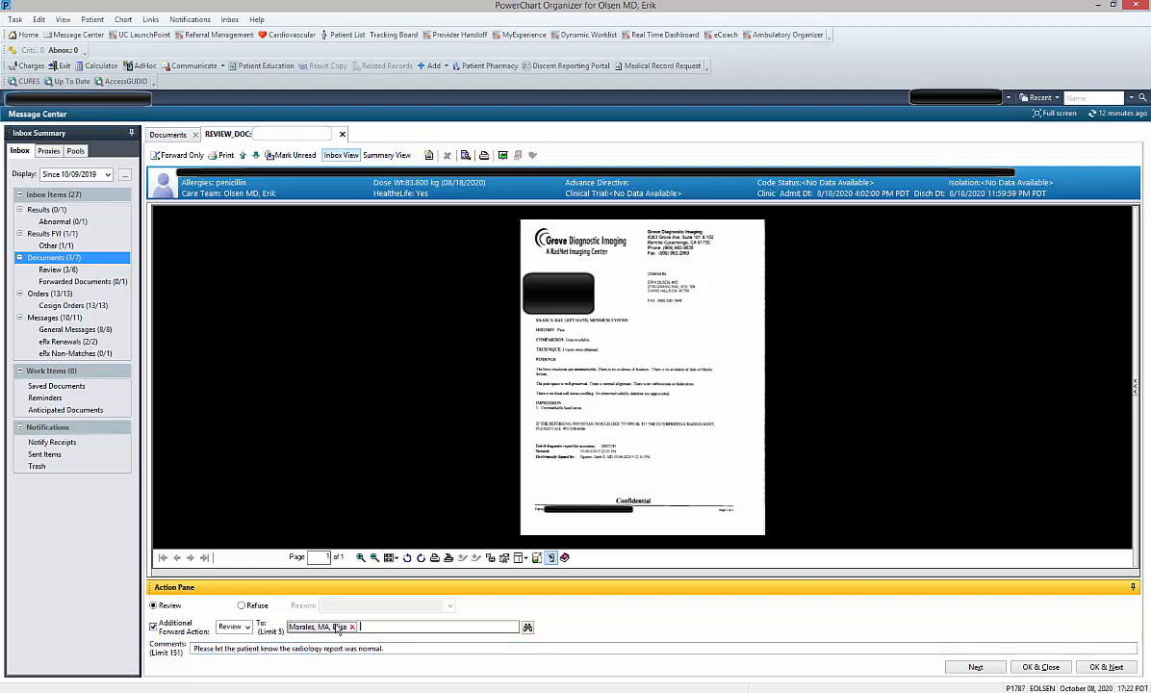
click(1052, 671)
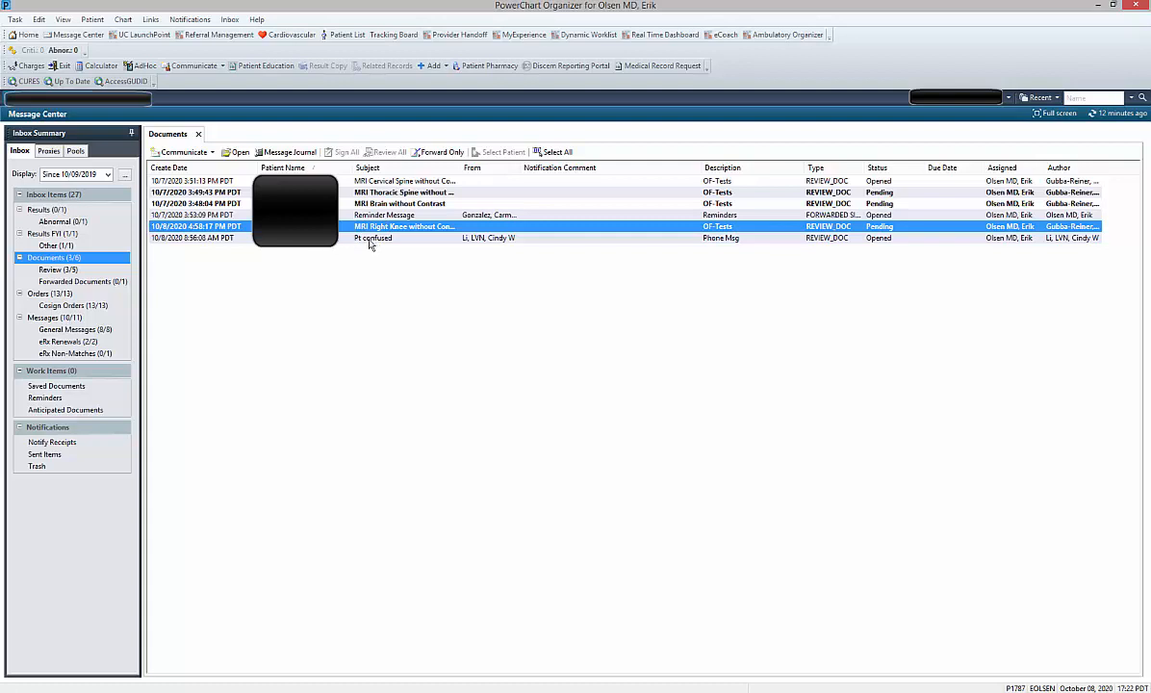
- Open the forwarded 10/7/2020 Reminder Message, read its comments, lab results and staff addenda, and activate the reply comment field
double_click(360, 213)
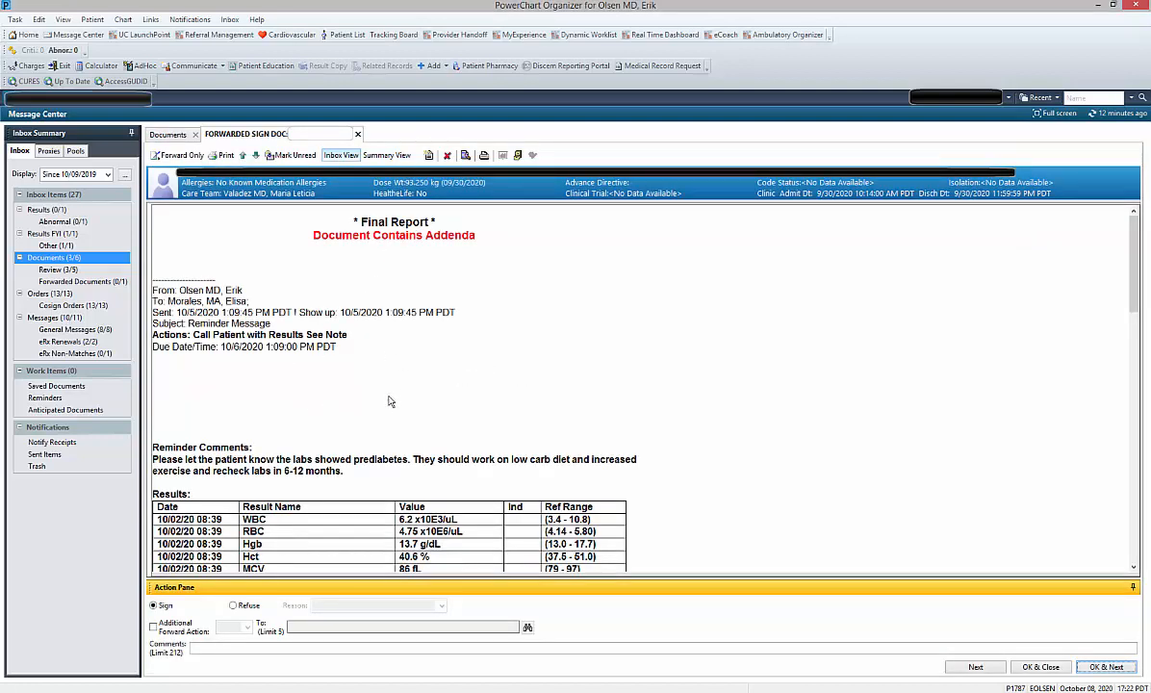
click(445, 376)
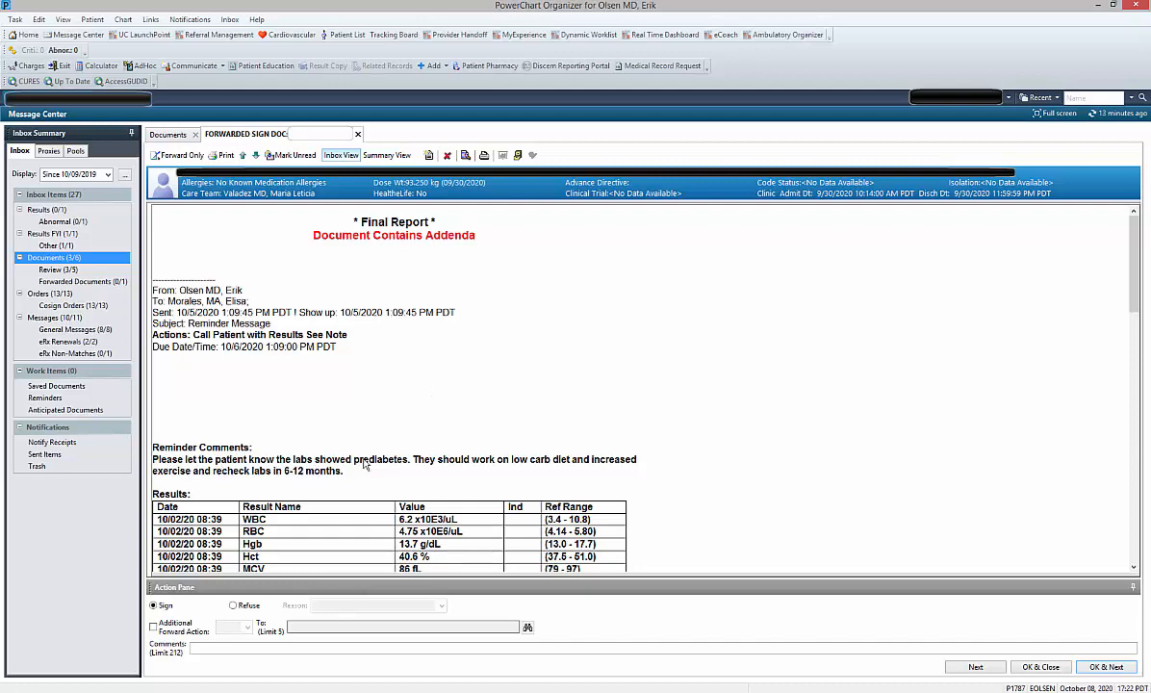
scroll(412, 486, down, 1)
scroll(413, 489, down, 2)
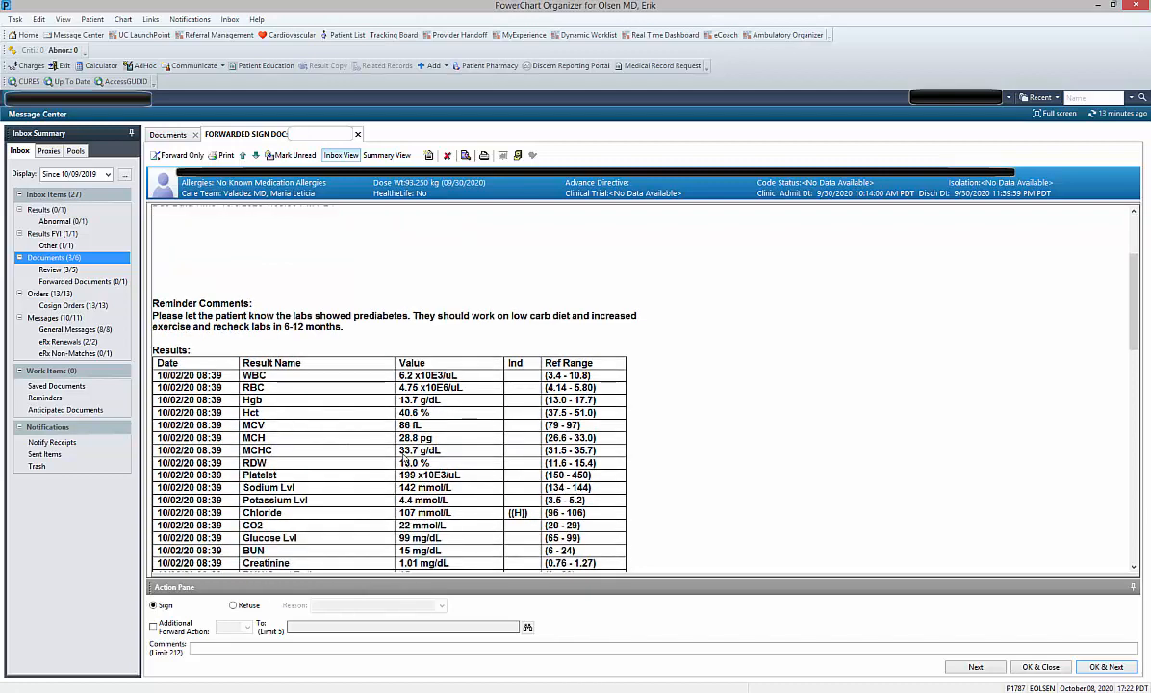
scroll(351, 367, down, 4)
scroll(351, 367, down, 10)
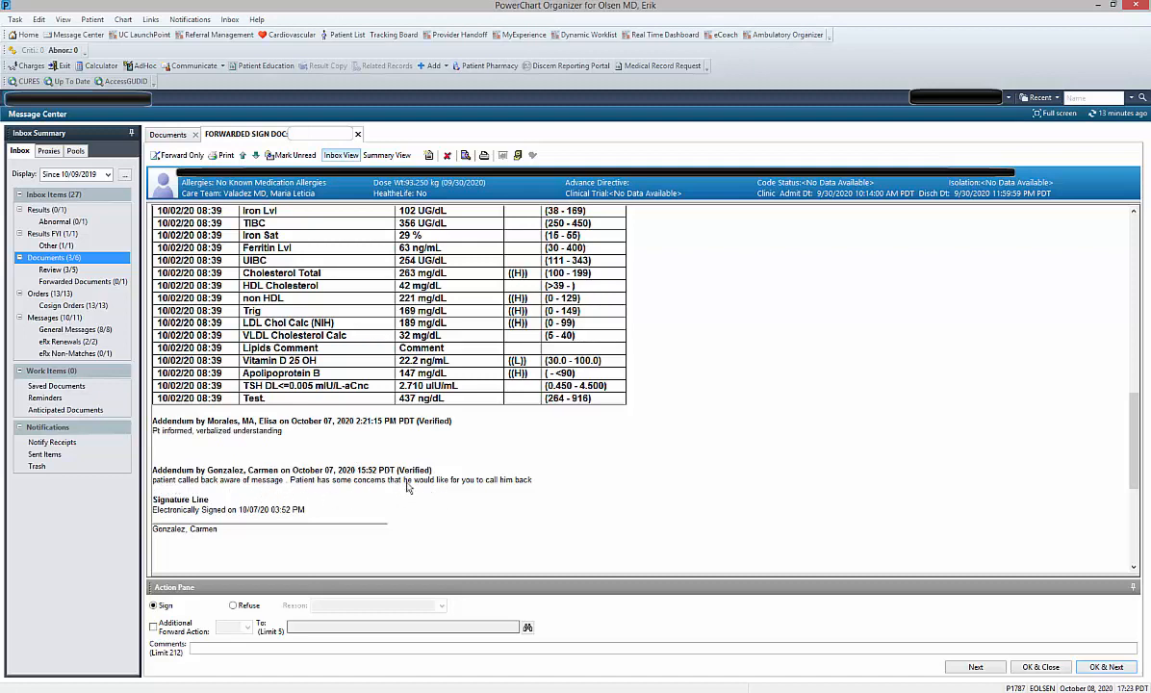
scroll(385, 483, down, 3)
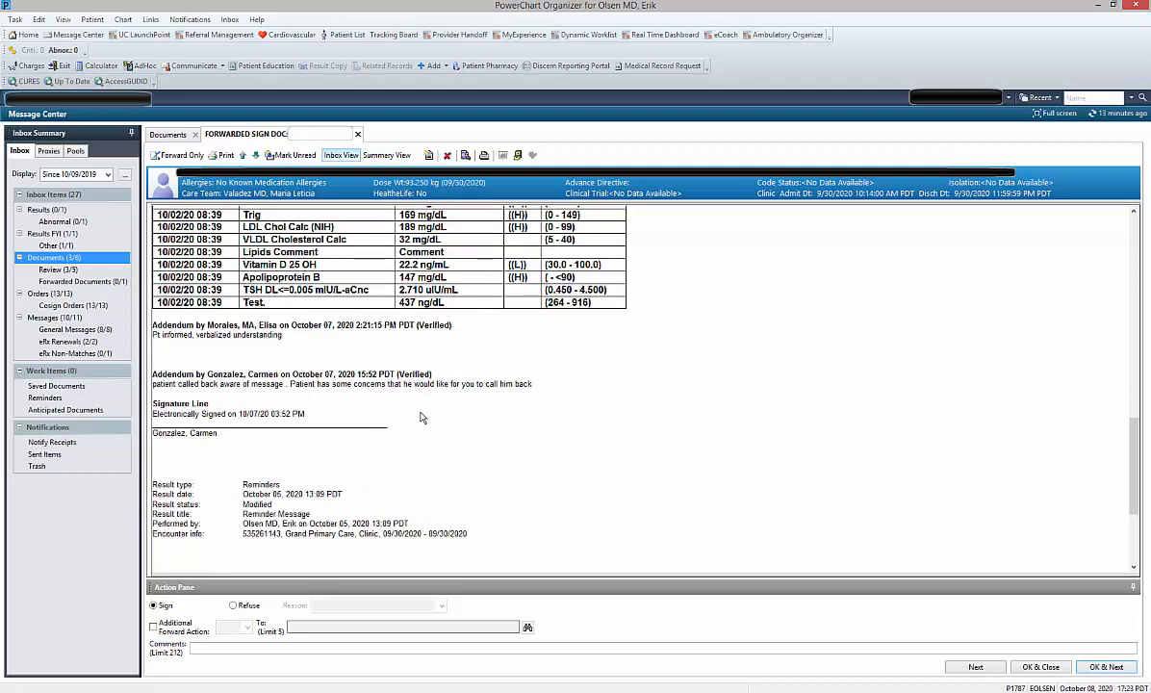
scroll(385, 483, up, 2)
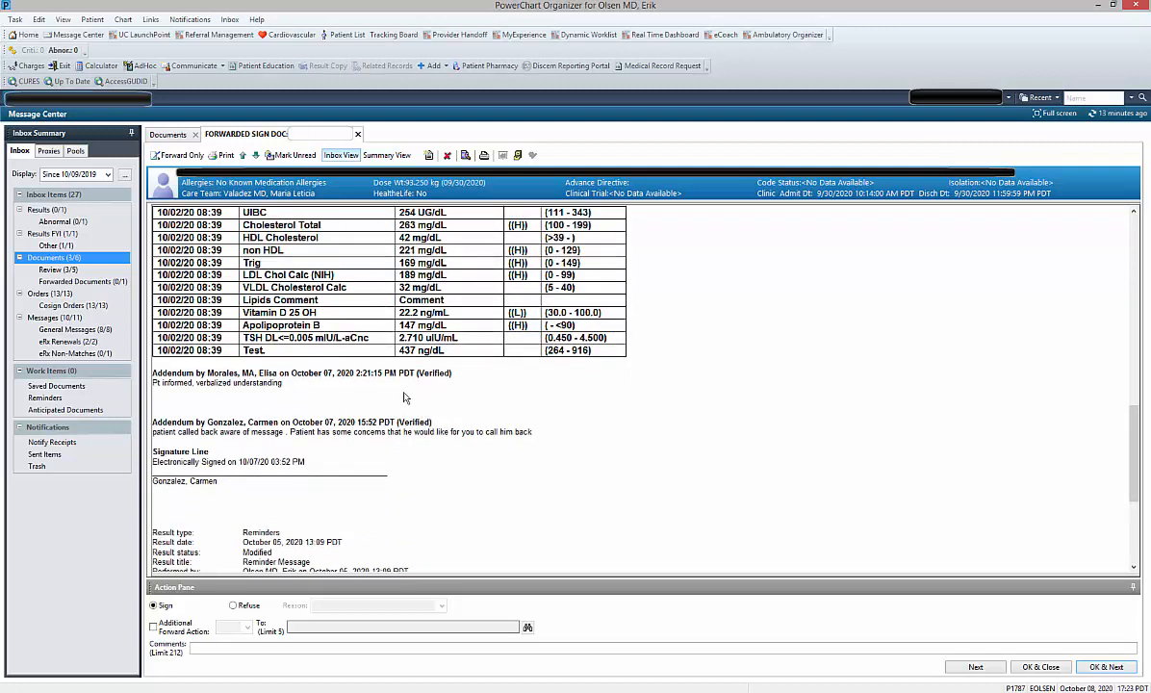
click(231, 649)
click(210, 649)
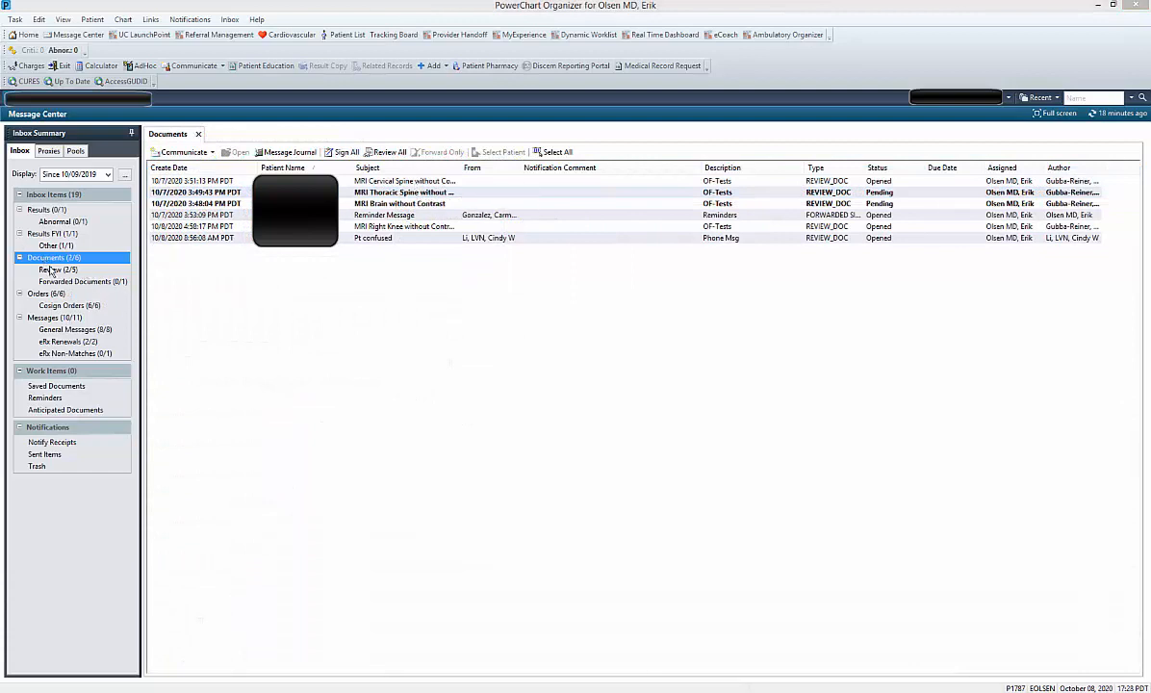
- Open the Medication List of the patient linked to the MRI Cervical Spine document and check the renewal options for penicillin V potassium
click(421, 182)
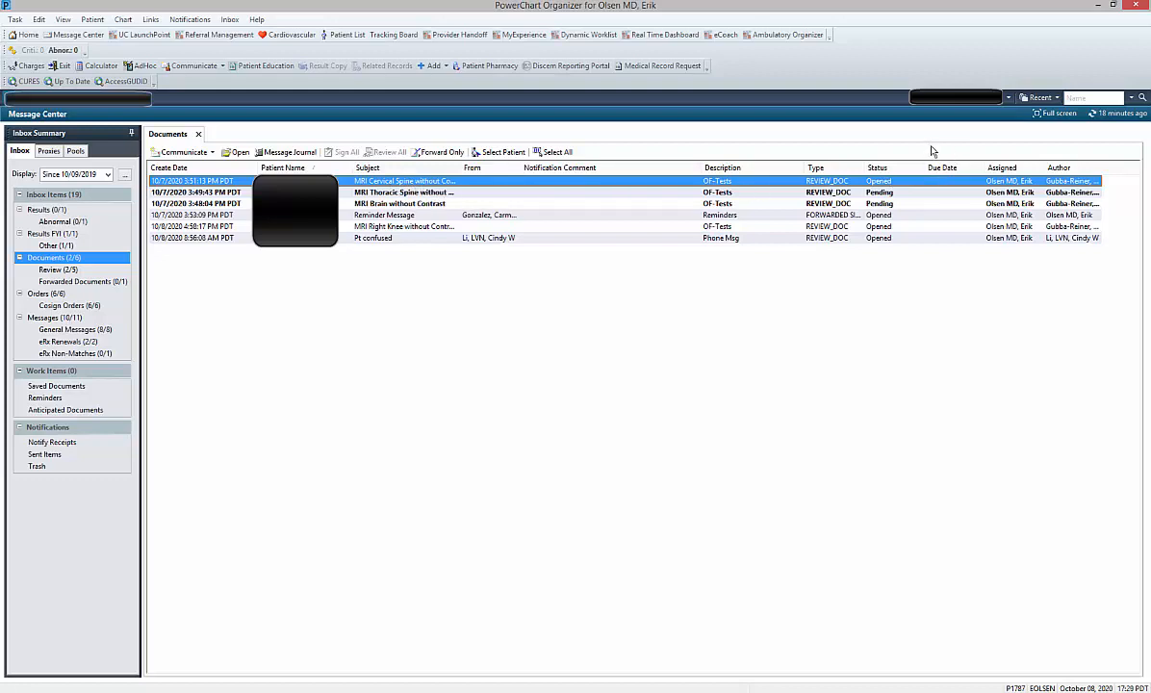
click(1008, 100)
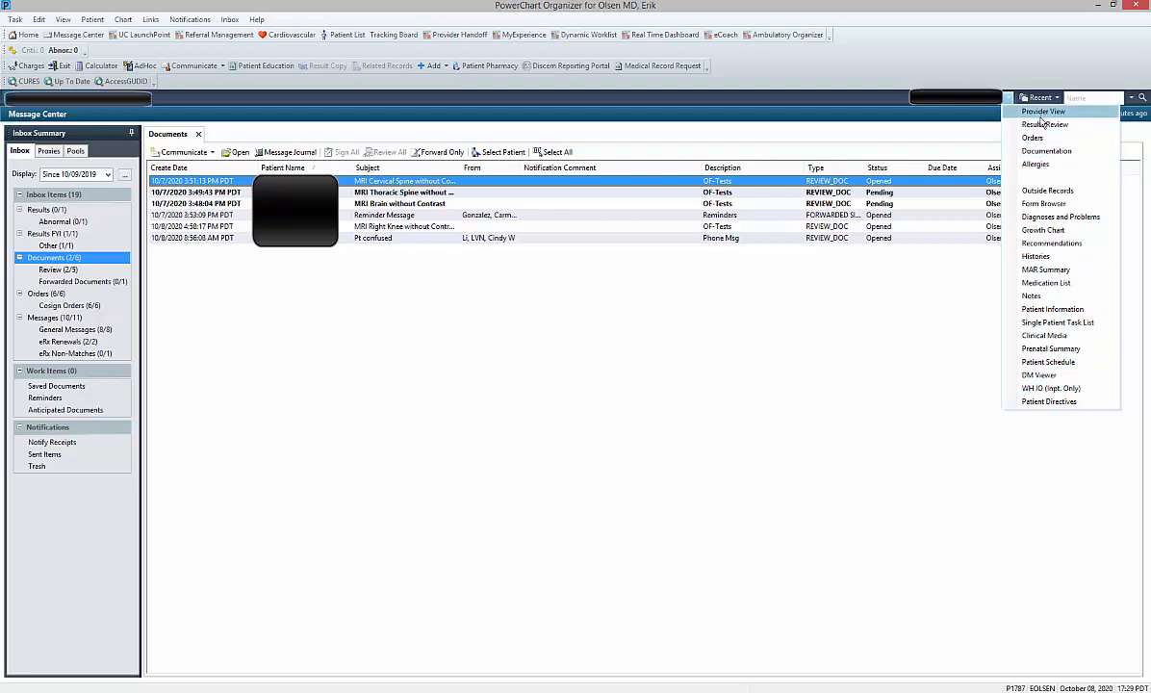
click(1046, 283)
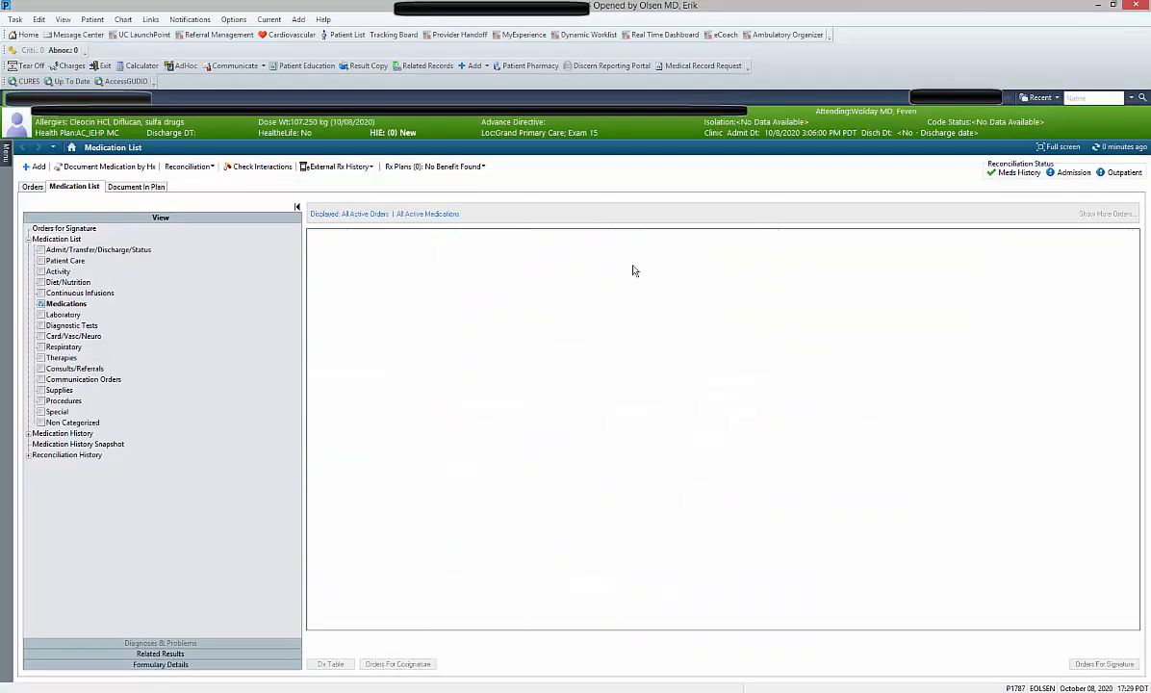
right_click(647, 268)
mouse_move(648, 276)
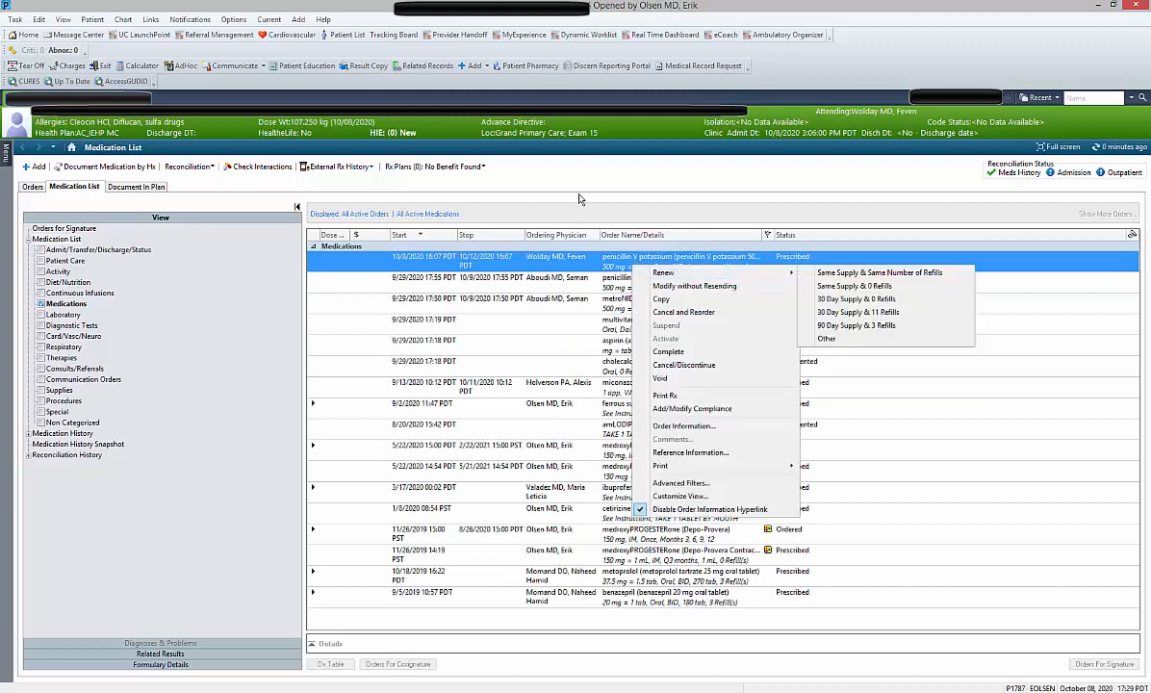
click(551, 179)
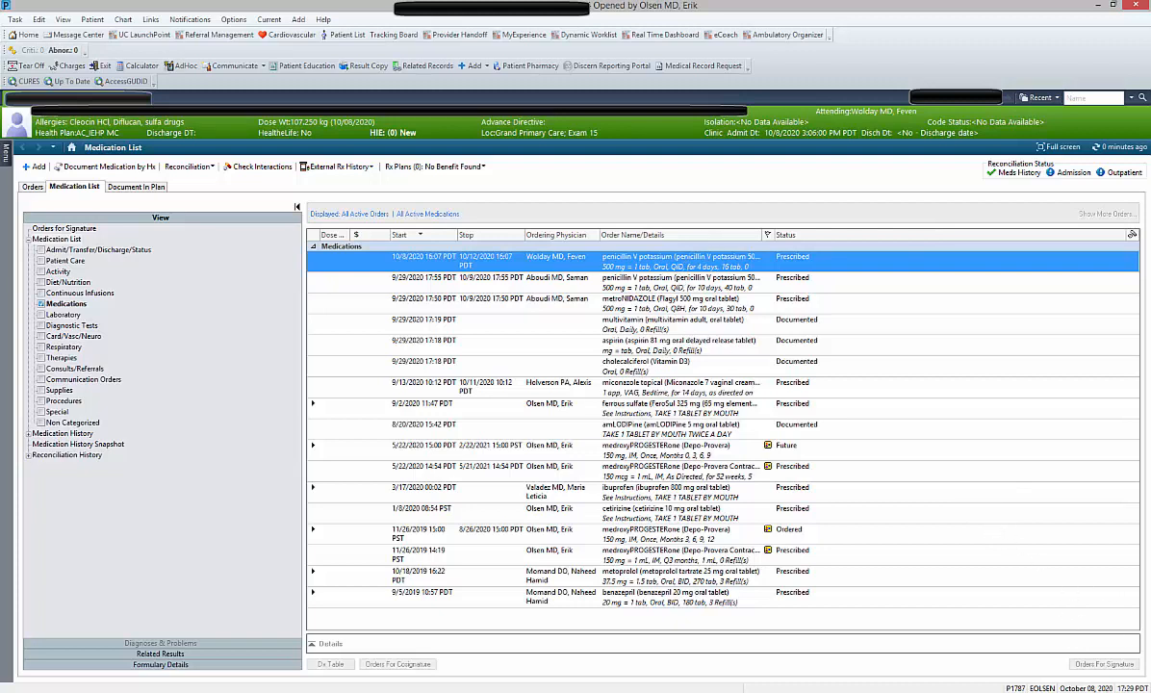
- Return to the Message Center and open the forwarded 10/7/2020 Reminder Message
click(77, 34)
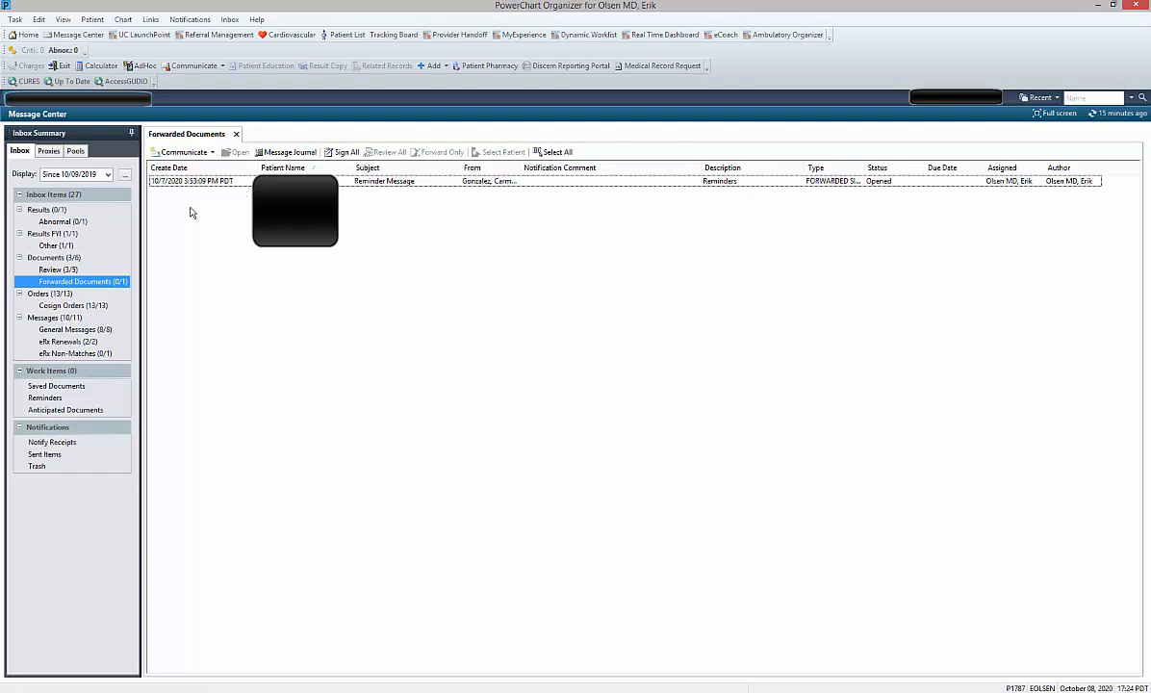
click(339, 184)
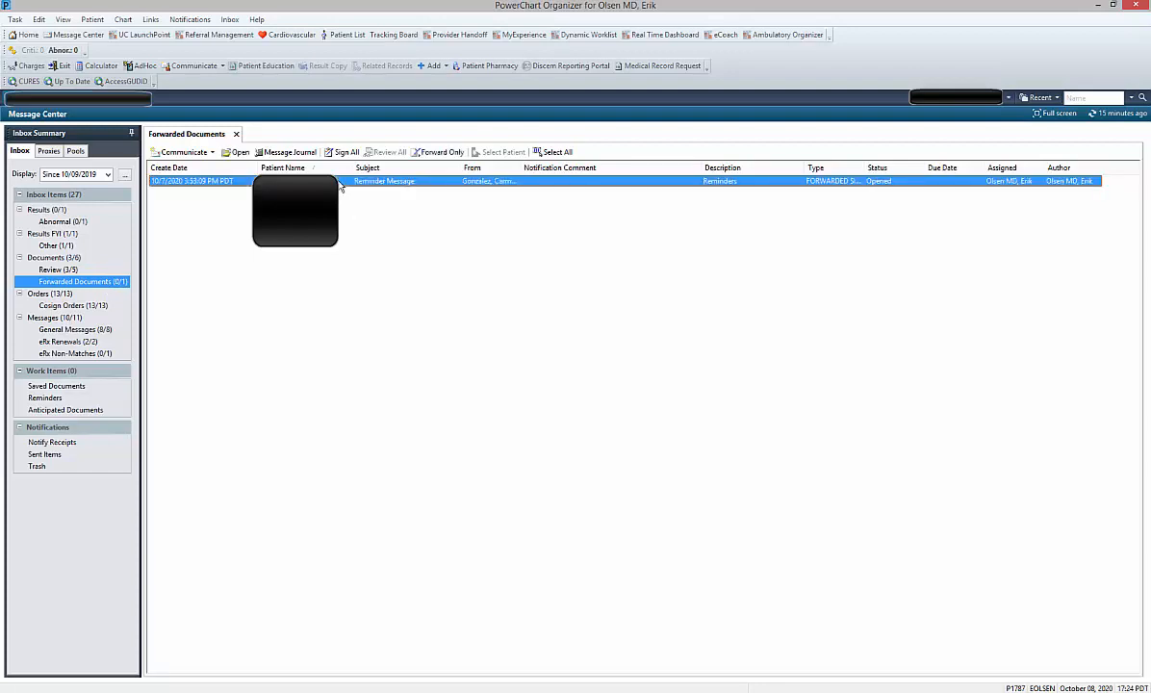
double_click(340, 184)
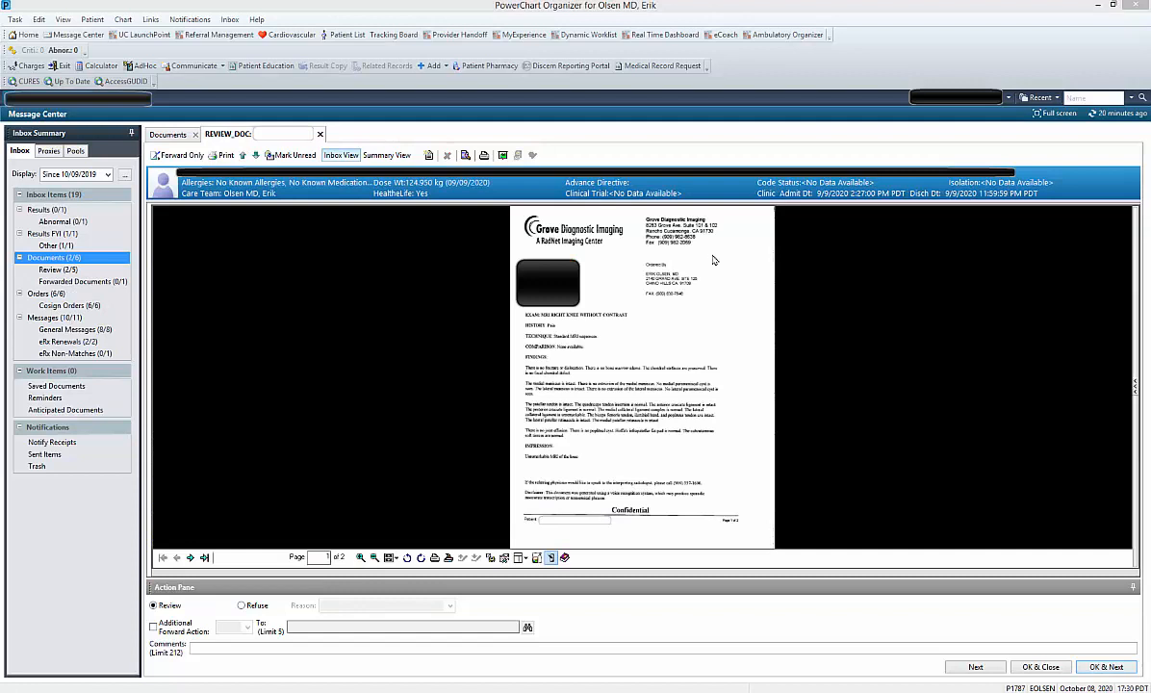
- Add a Review forward action addressed to the medical assistant on the MRI Right Knee without Contrast document
click(203, 648)
click(170, 634)
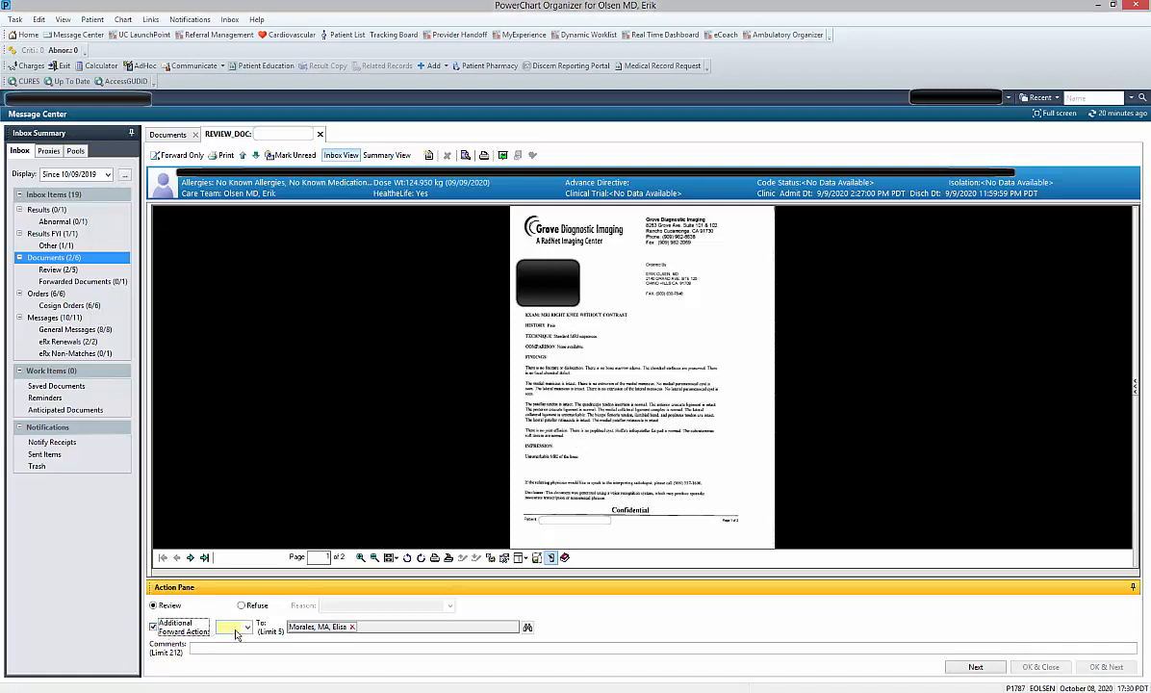
click(236, 626)
click(229, 648)
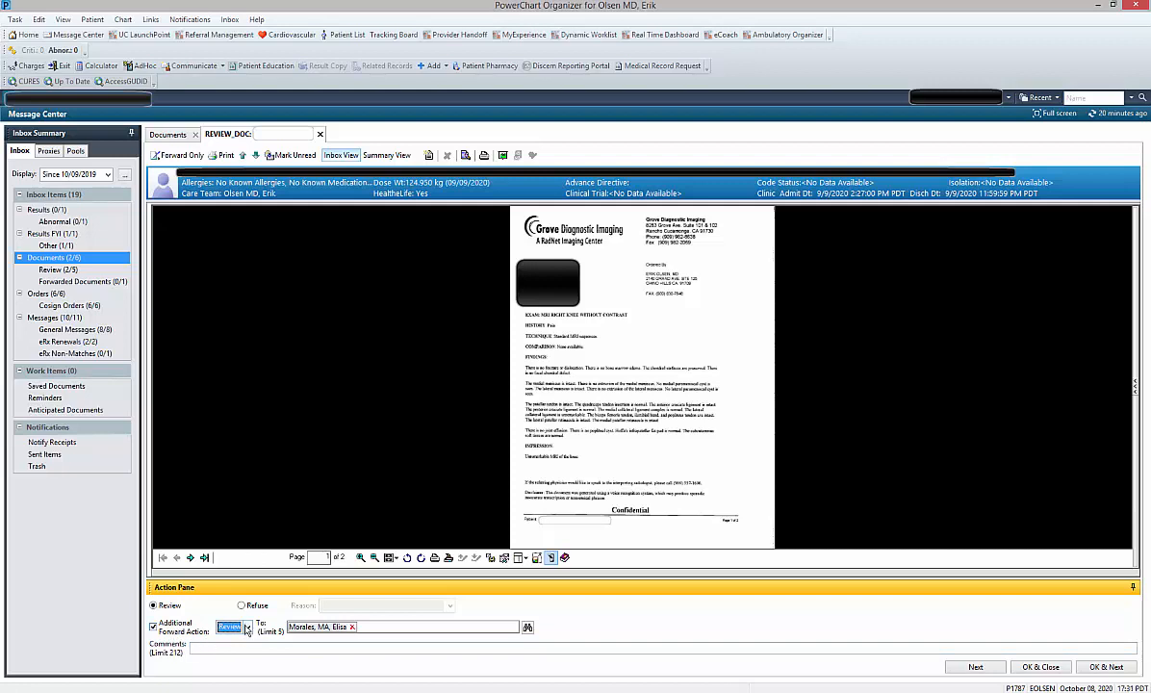
- Insert the ..nlrad auto-text comment about the normal radiology report, and complete and close the right knee MRI review
click(293, 647)
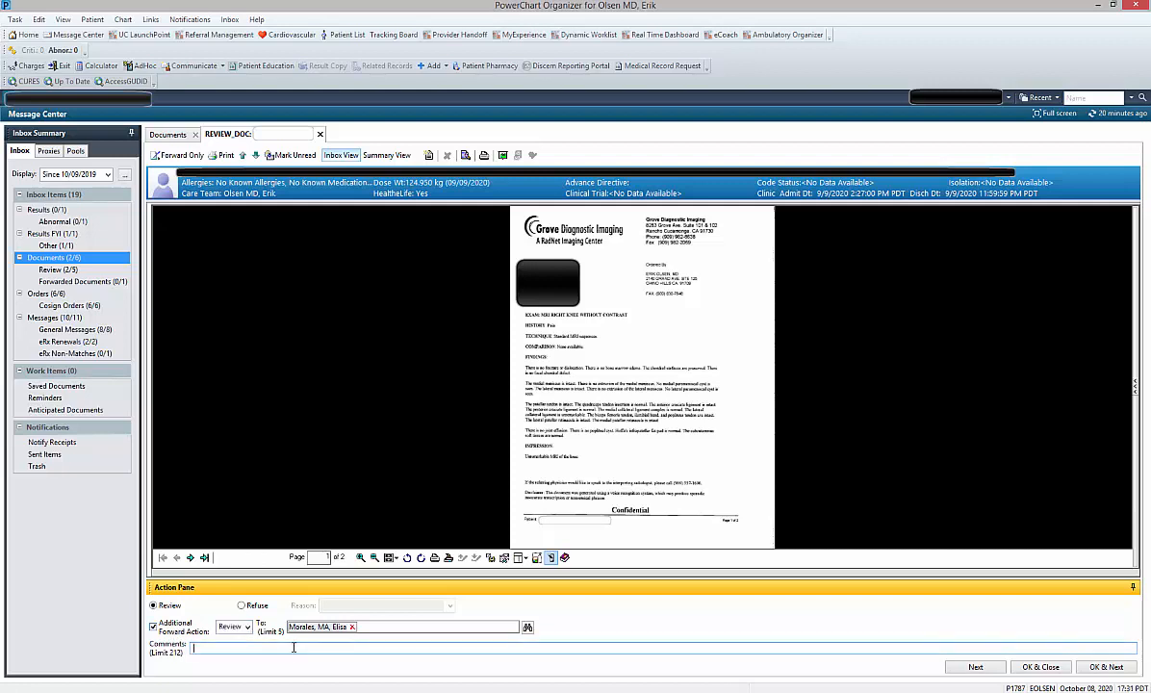
text(..nlrad)
key(Return)
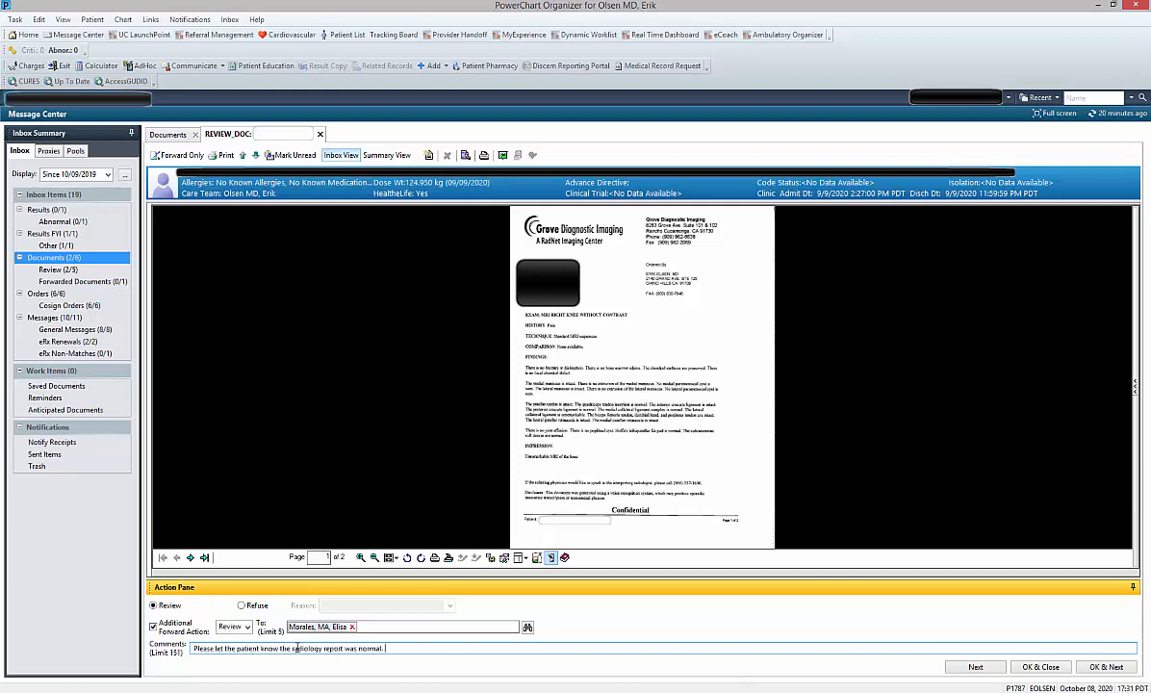
click(1052, 668)
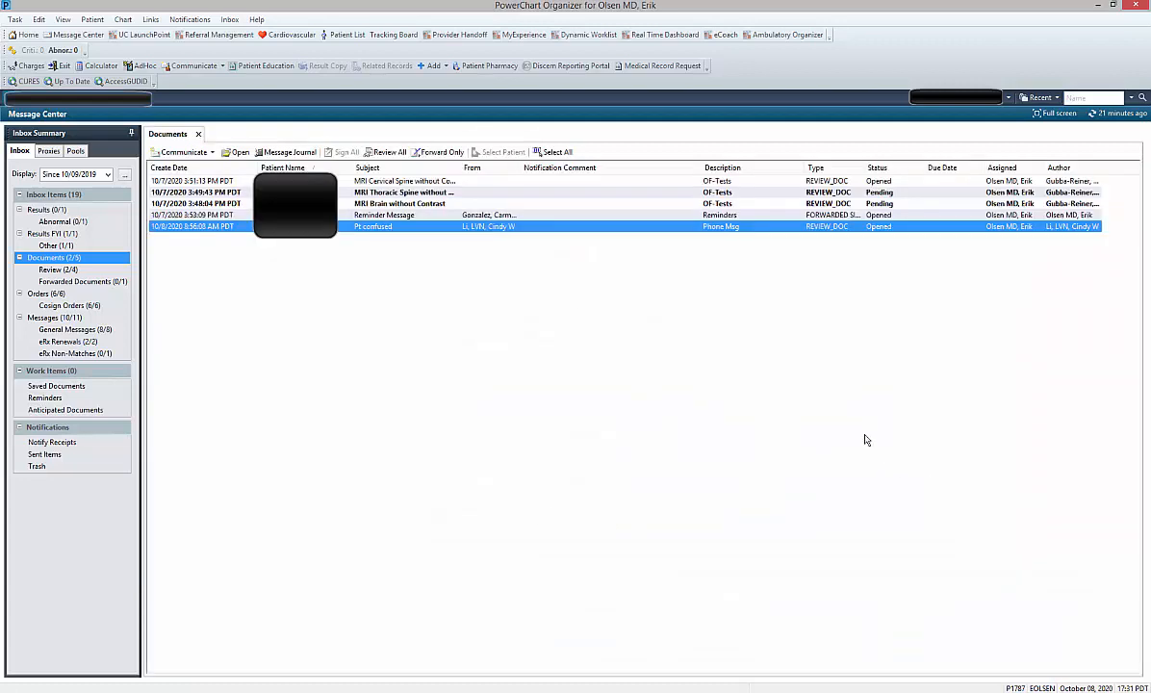
- Open the chart of the right knee MRI patient from the recent patients and display the Outside Facility MRI report in Notes
click(1058, 99)
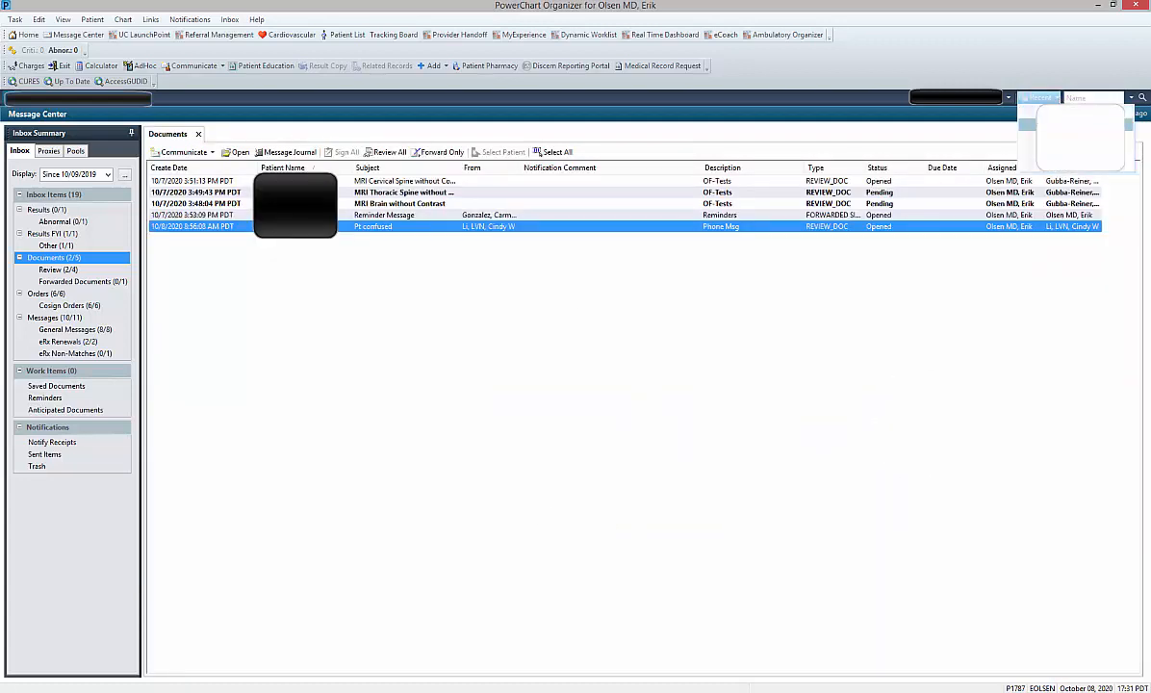
click(1059, 124)
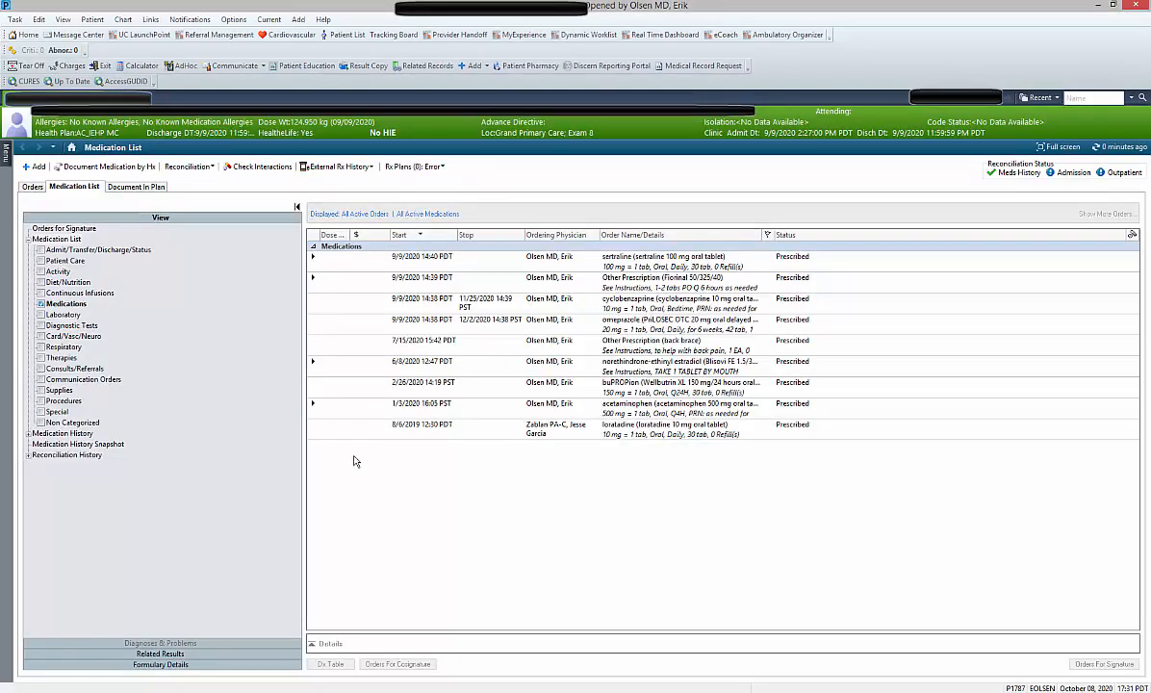
click(7, 156)
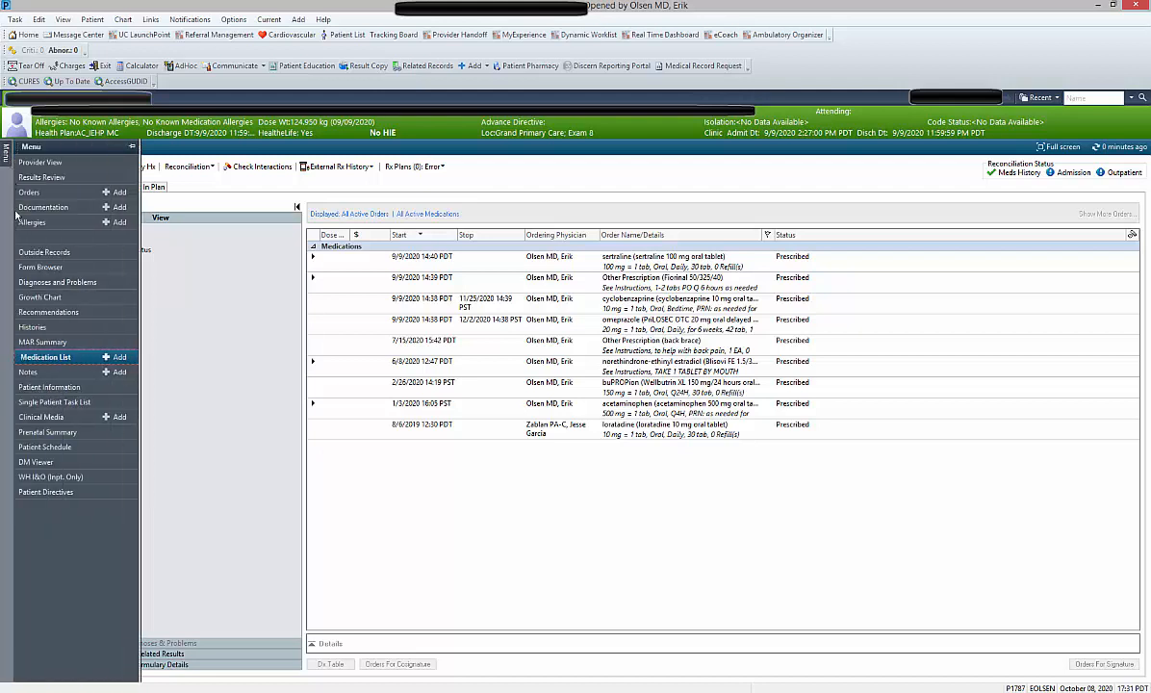
click(39, 351)
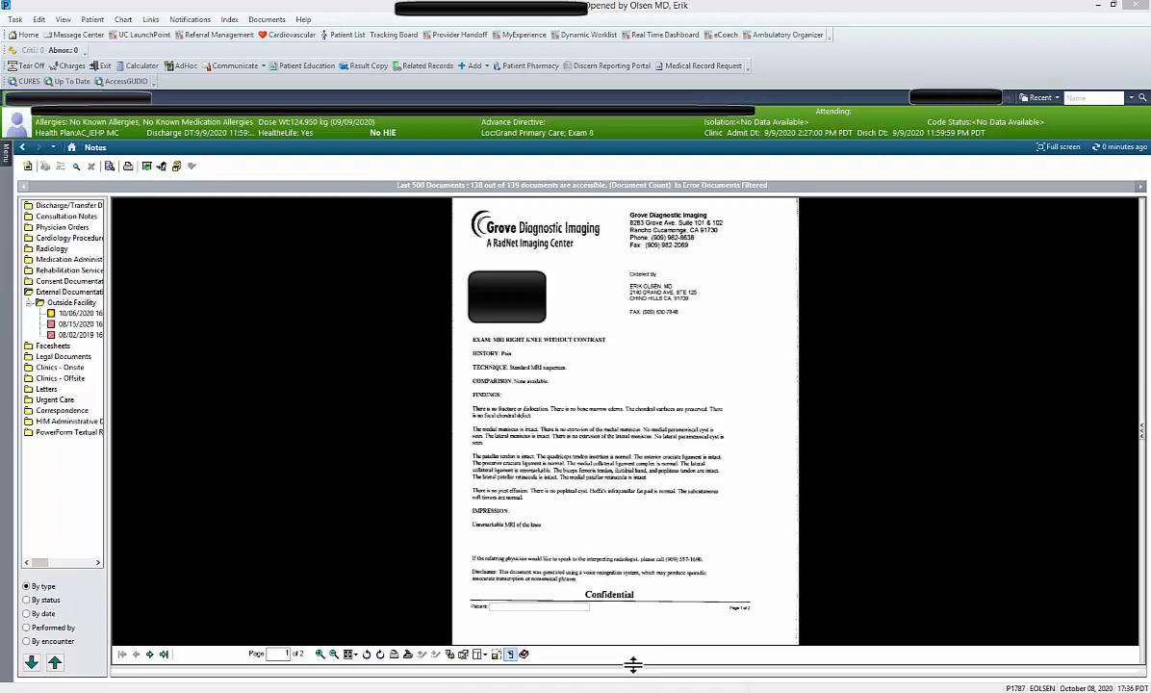
- Expand the report details and Action List beneath the MRI report and examine the Review entries with their comments
drag(634, 665, 650, 492)
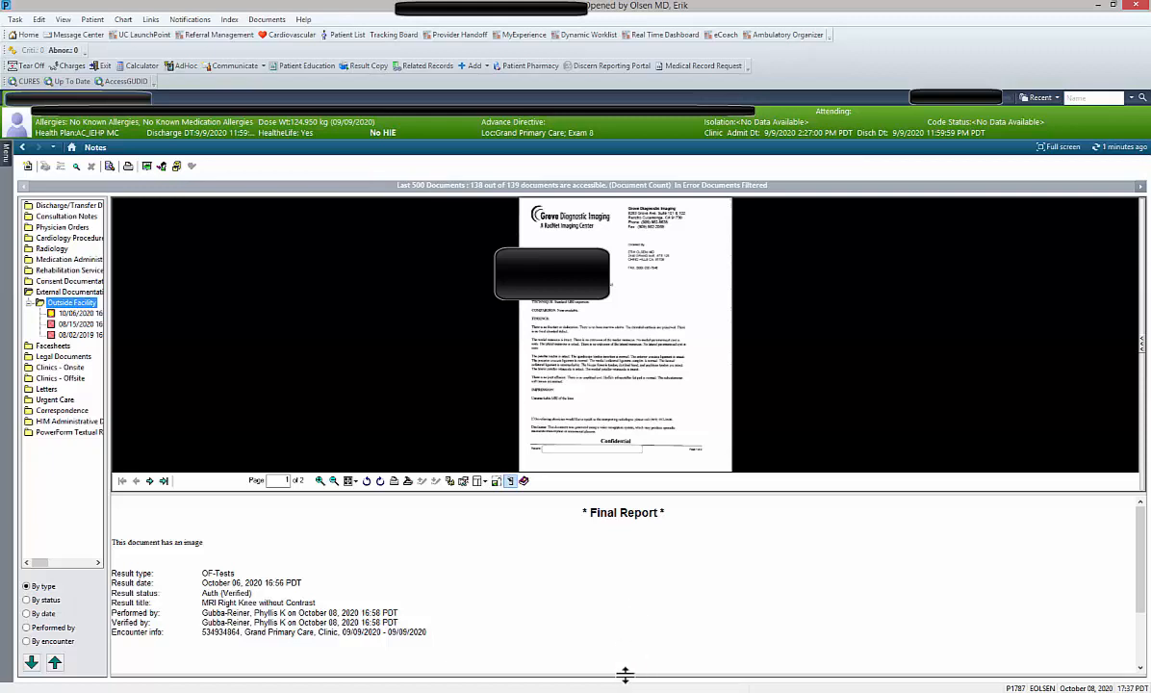
click(625, 679)
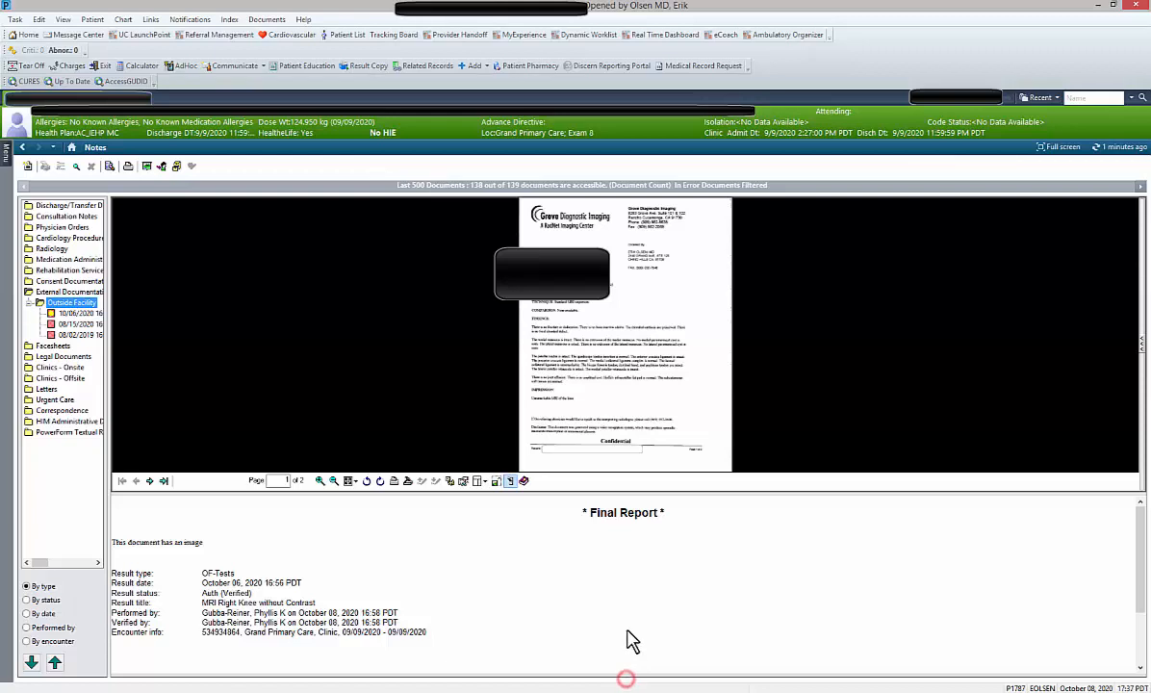
click(636, 680)
drag(626, 676, 635, 549)
click(640, 582)
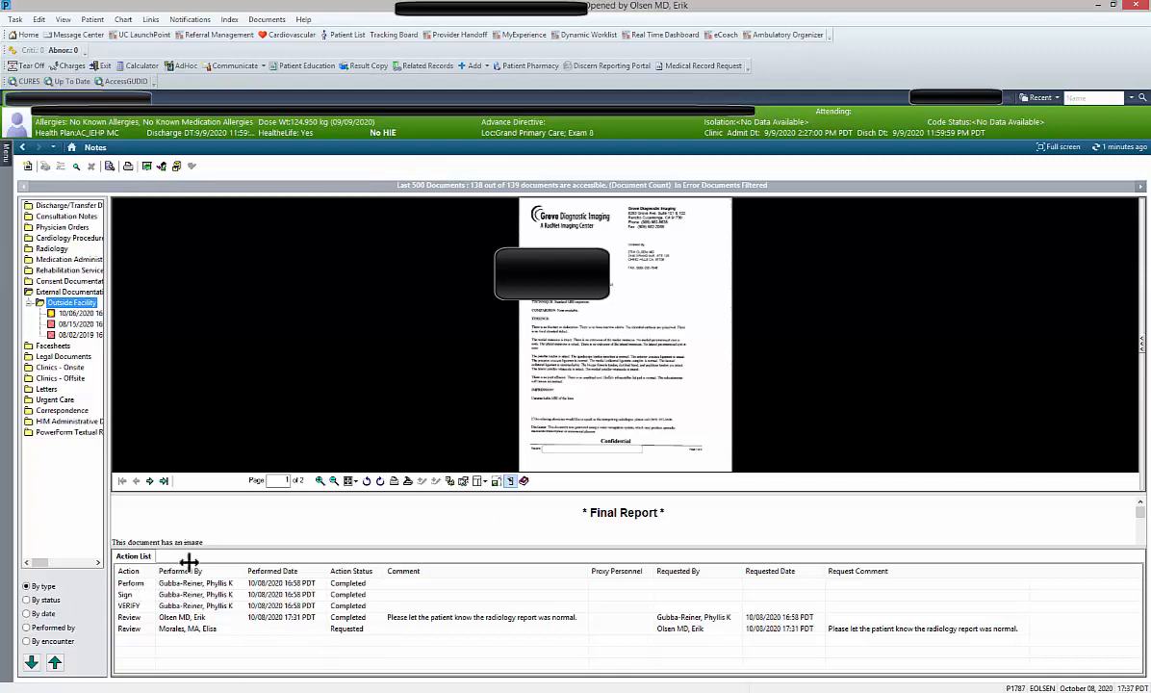
click(139, 626)
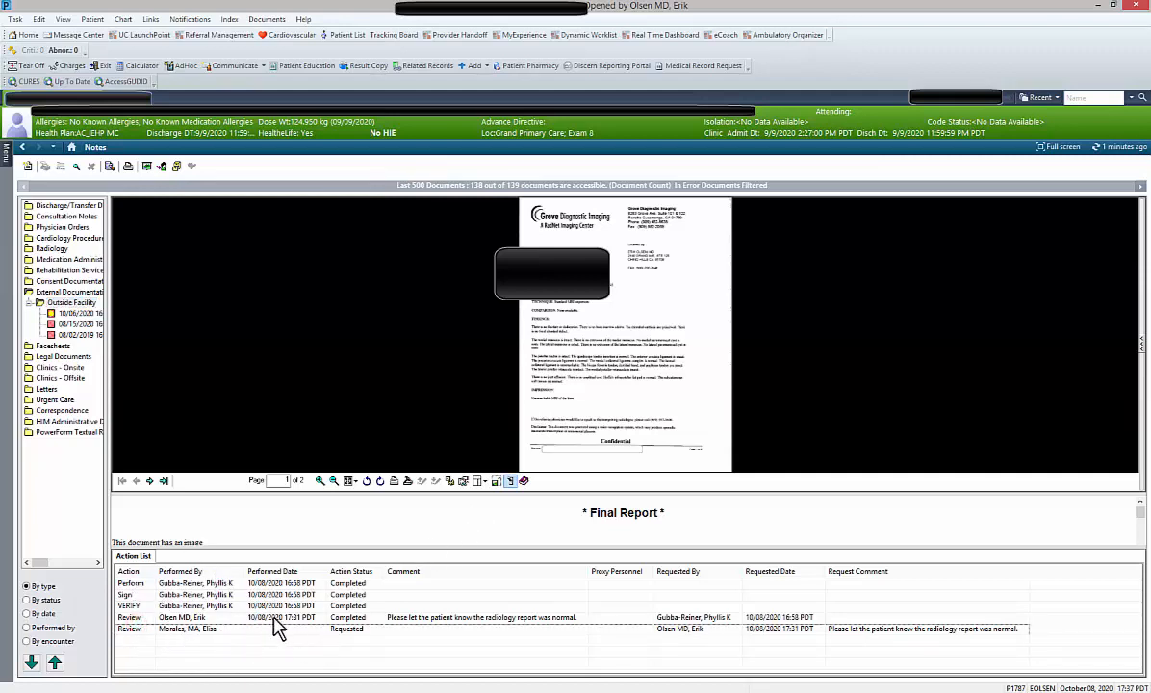
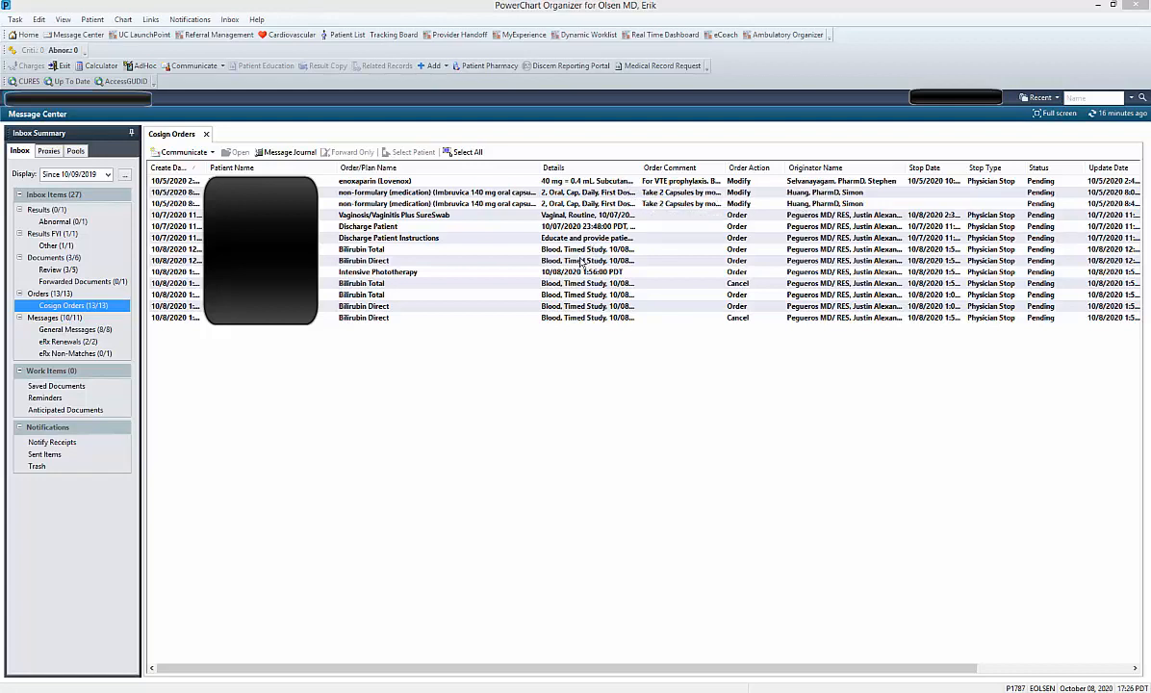
- Select the 10/8/2020 cosign orders from the first Bilirubin Total through the last Bilirubin Direct and approve them without dose range checking
click(550, 249)
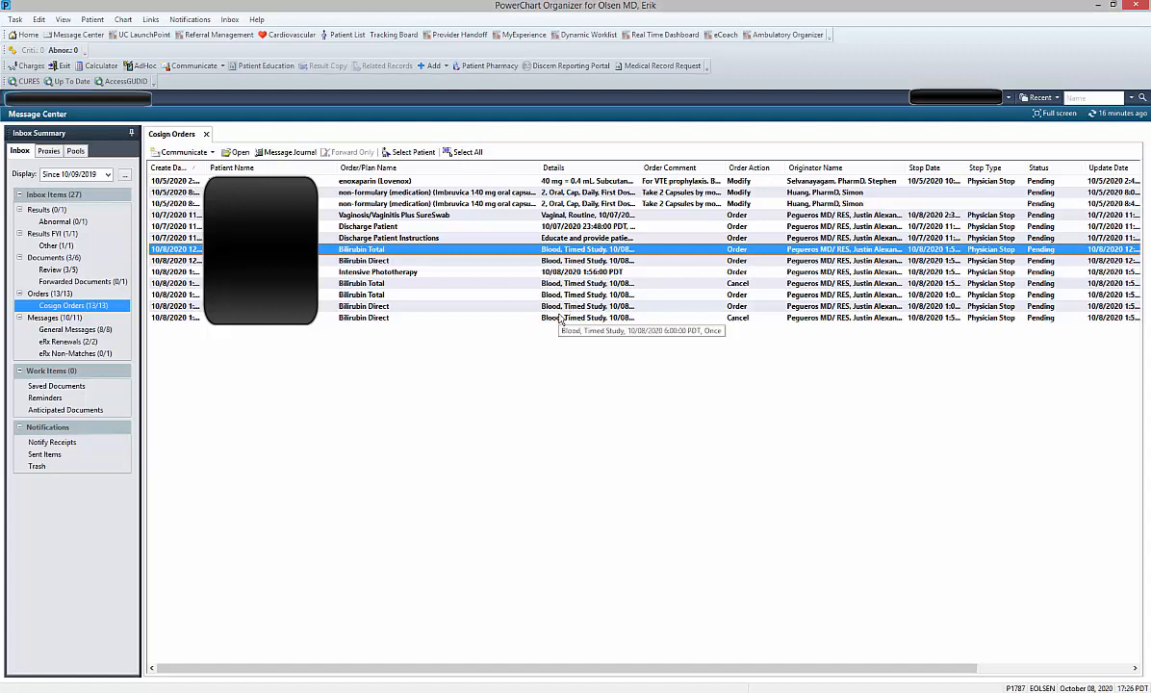
shift+click(549, 317)
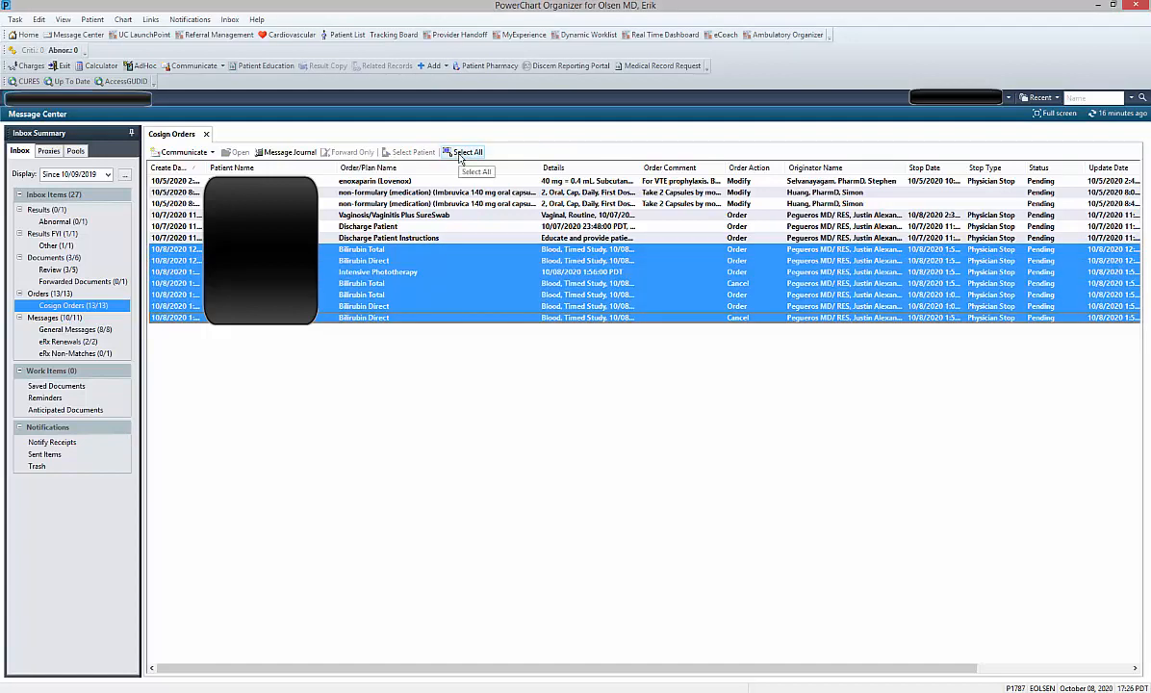
right_click(585, 264)
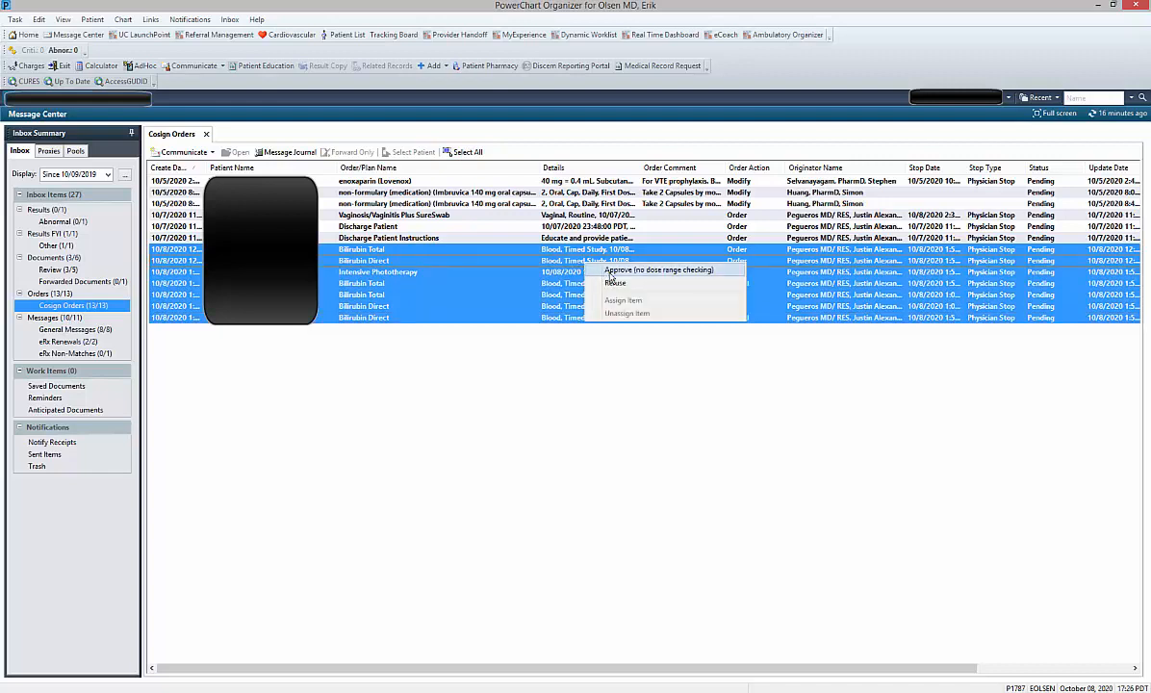
click(654, 271)
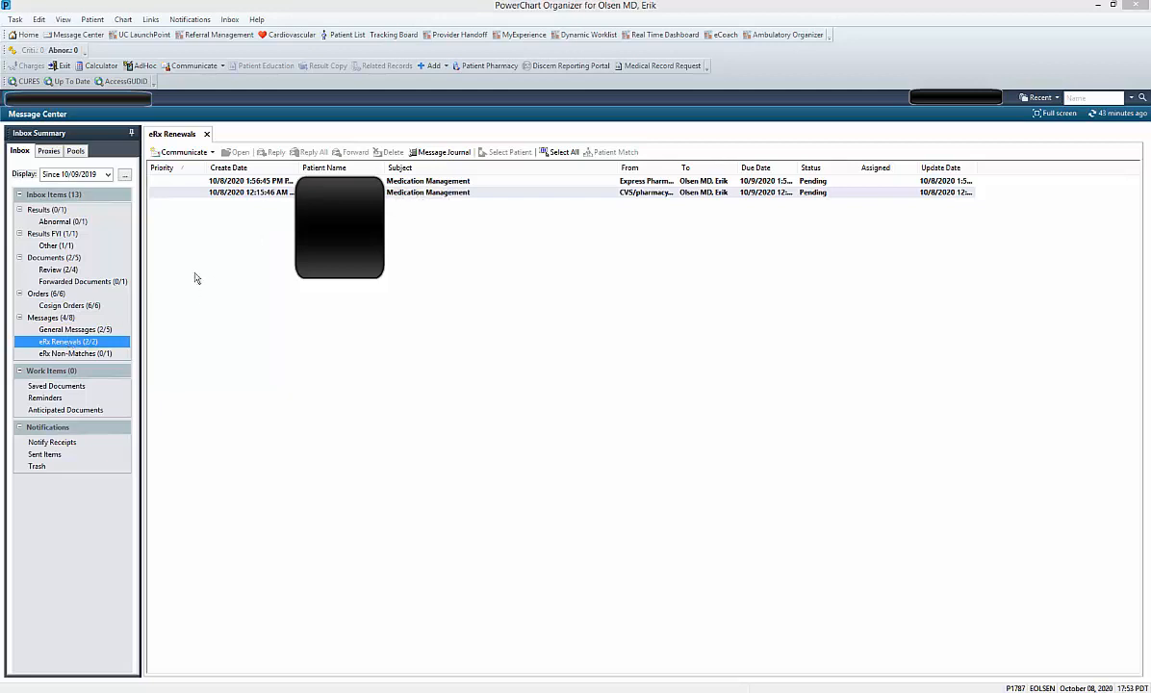
- Open the 10/8/2020 Express Pharmacy eRx renewal, check the patient's Summary View and return to the Inbox View
click(344, 181)
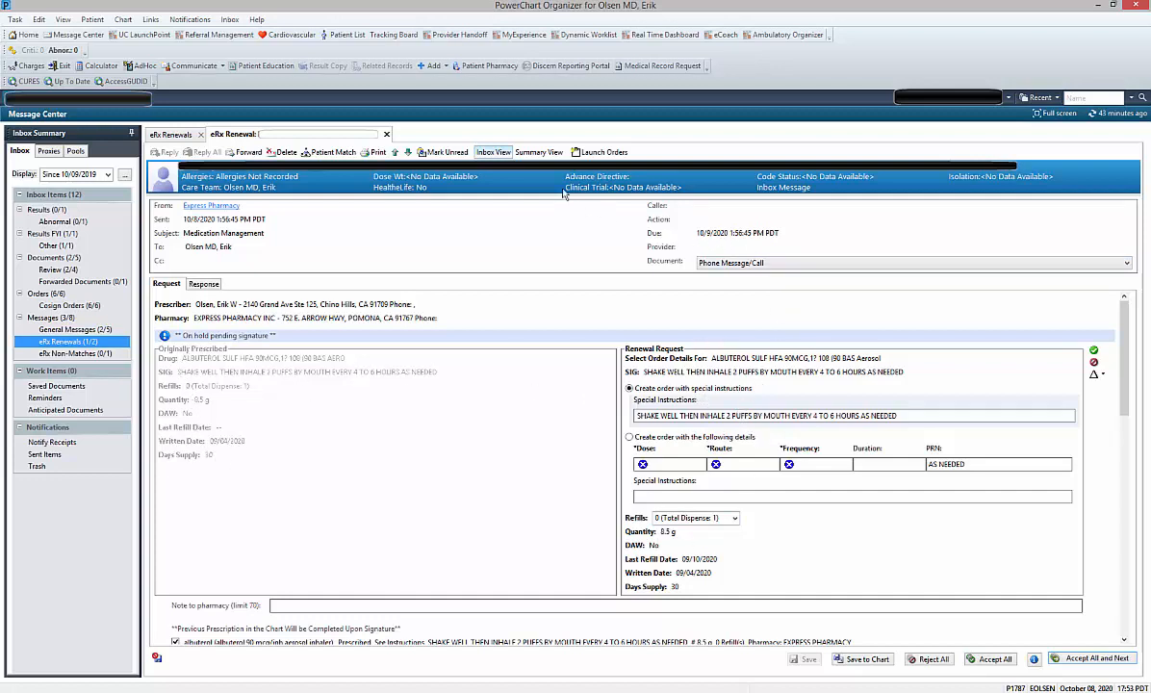
click(539, 152)
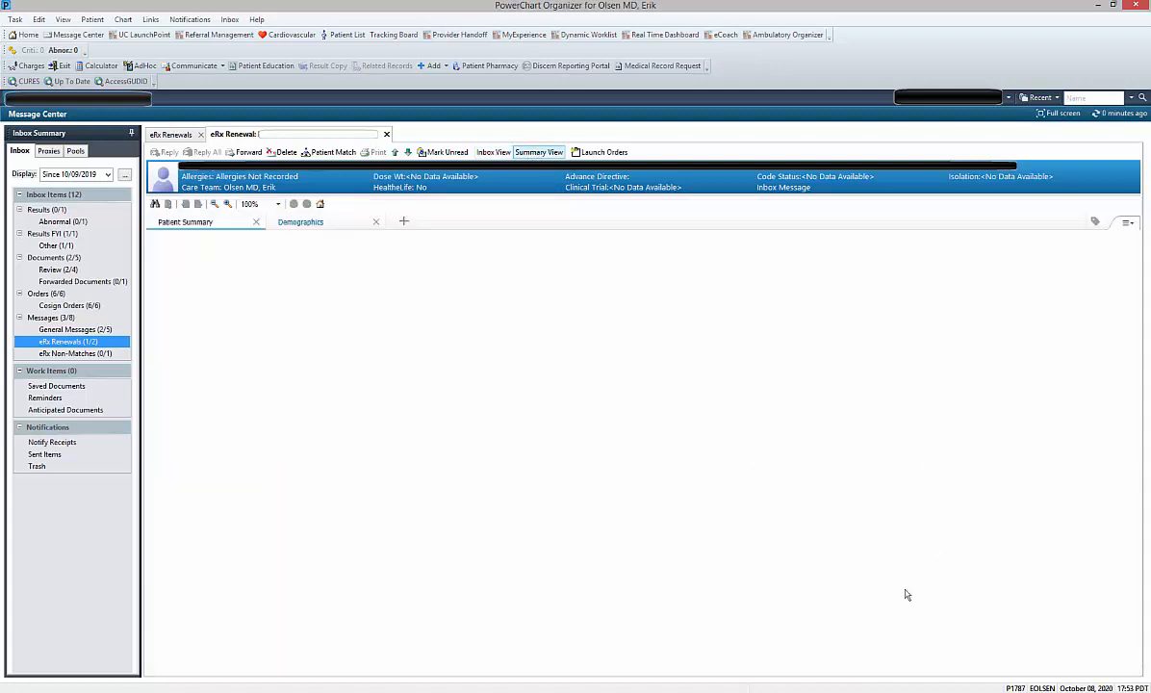
click(489, 152)
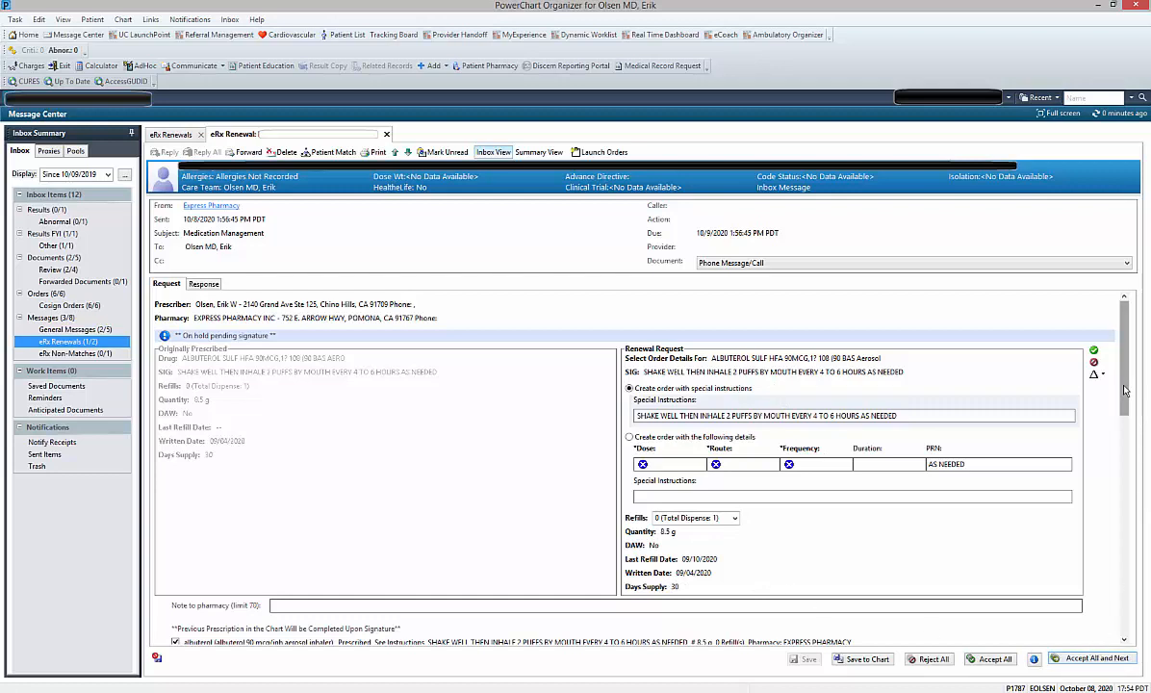
- Set the refills of the fluticasone nasal spray renewal request to 11 (Total Dispense: 12)
drag(1124, 390, 1124, 358)
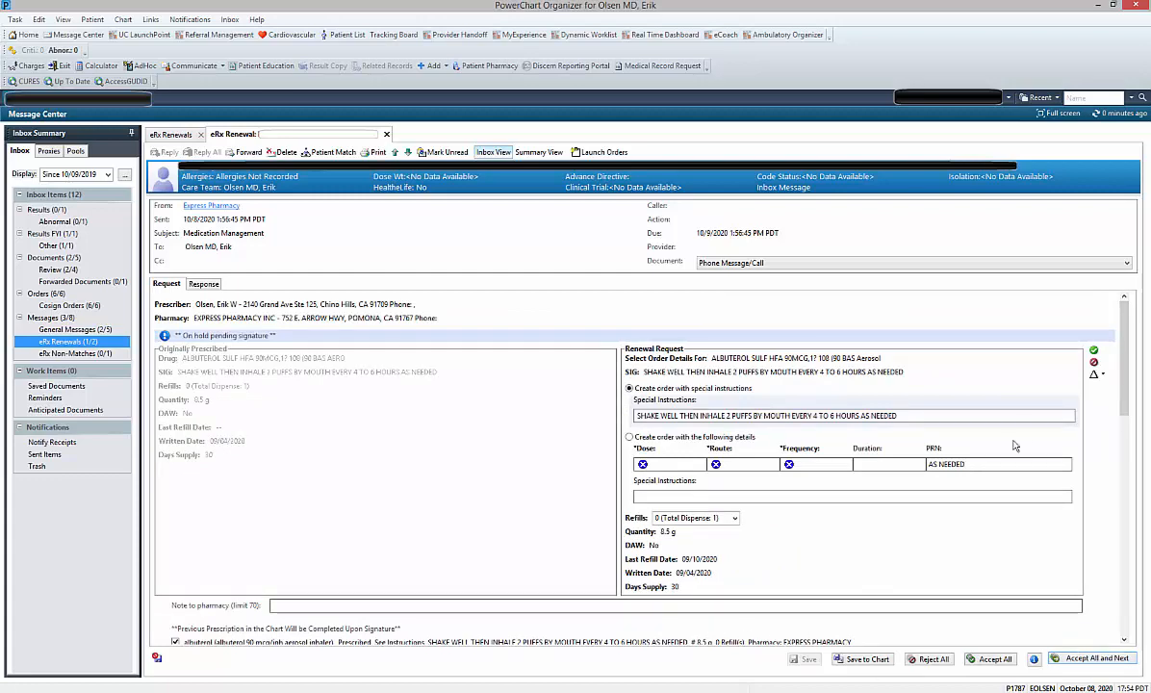
drag(1121, 344, 1106, 438)
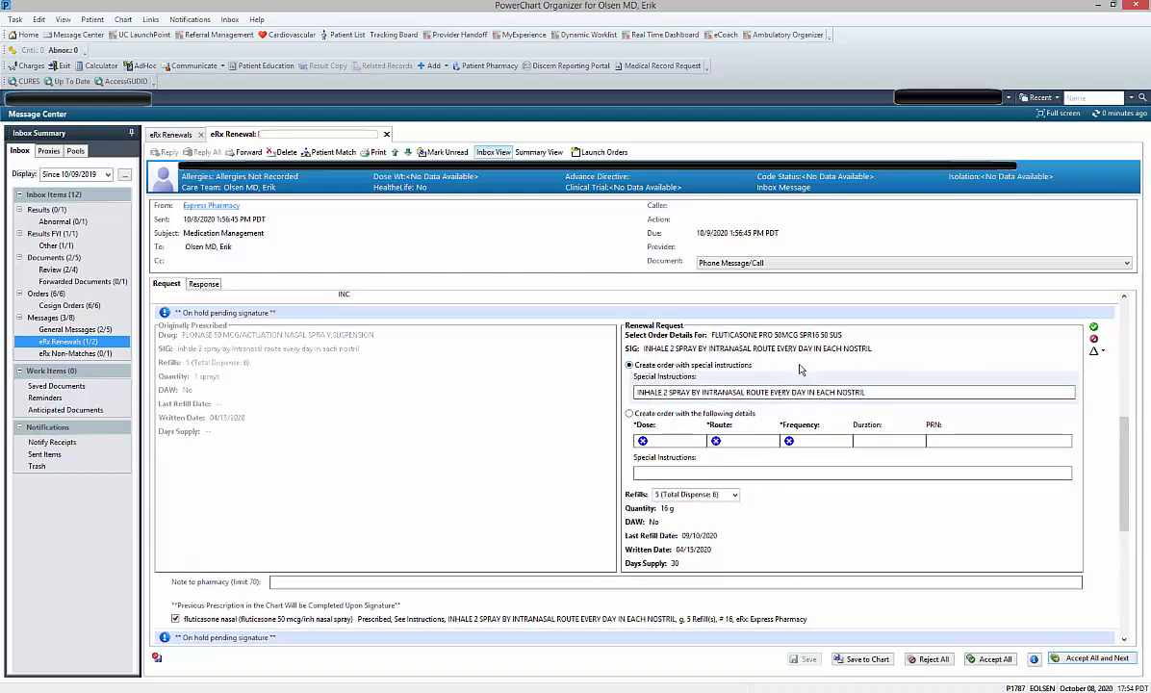
click(735, 494)
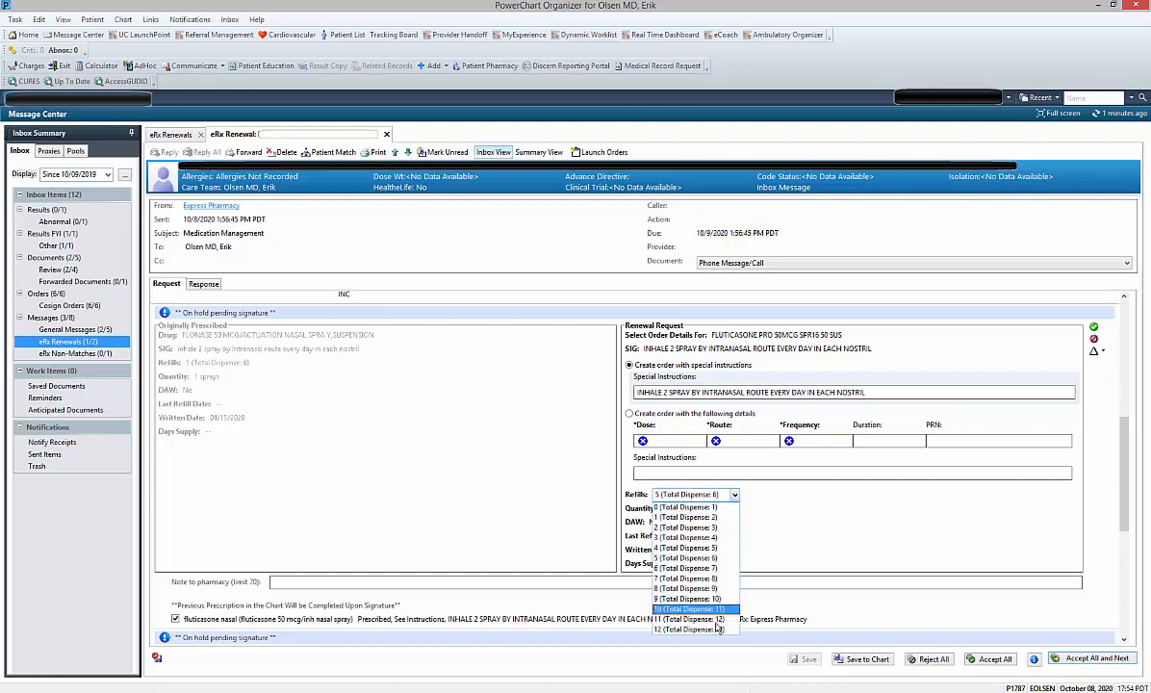
click(709, 618)
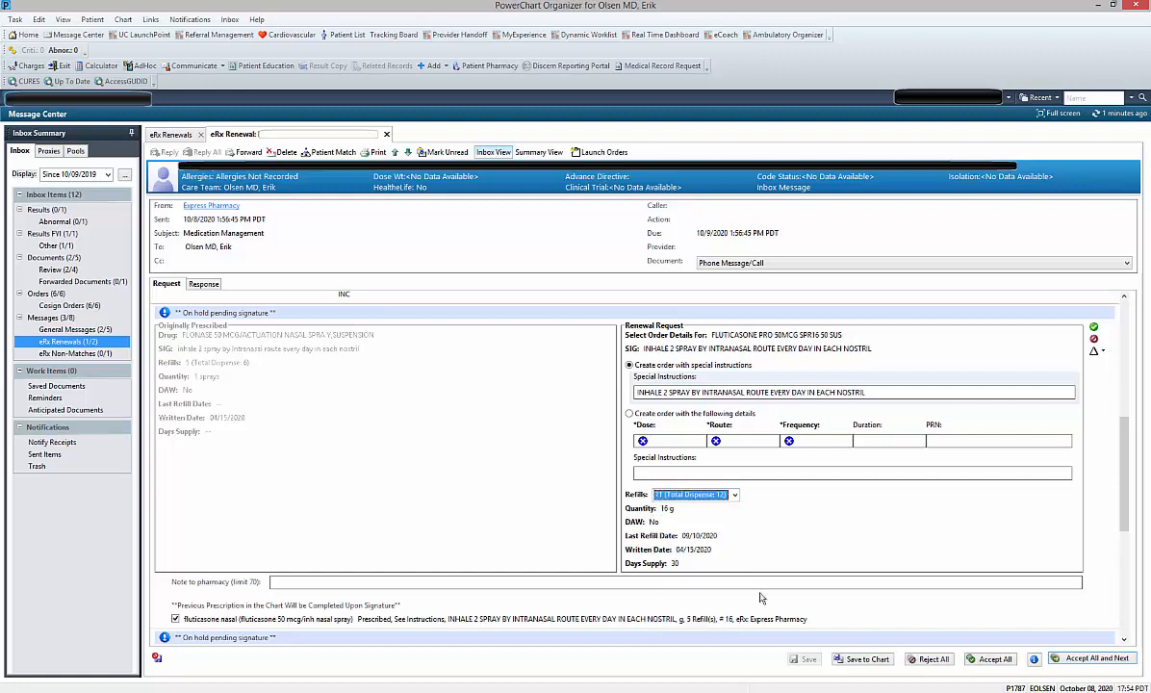
- Review the loratadine 10 mg renewal request's instructions, refills and previous prescription entry
drag(1121, 465, 1120, 574)
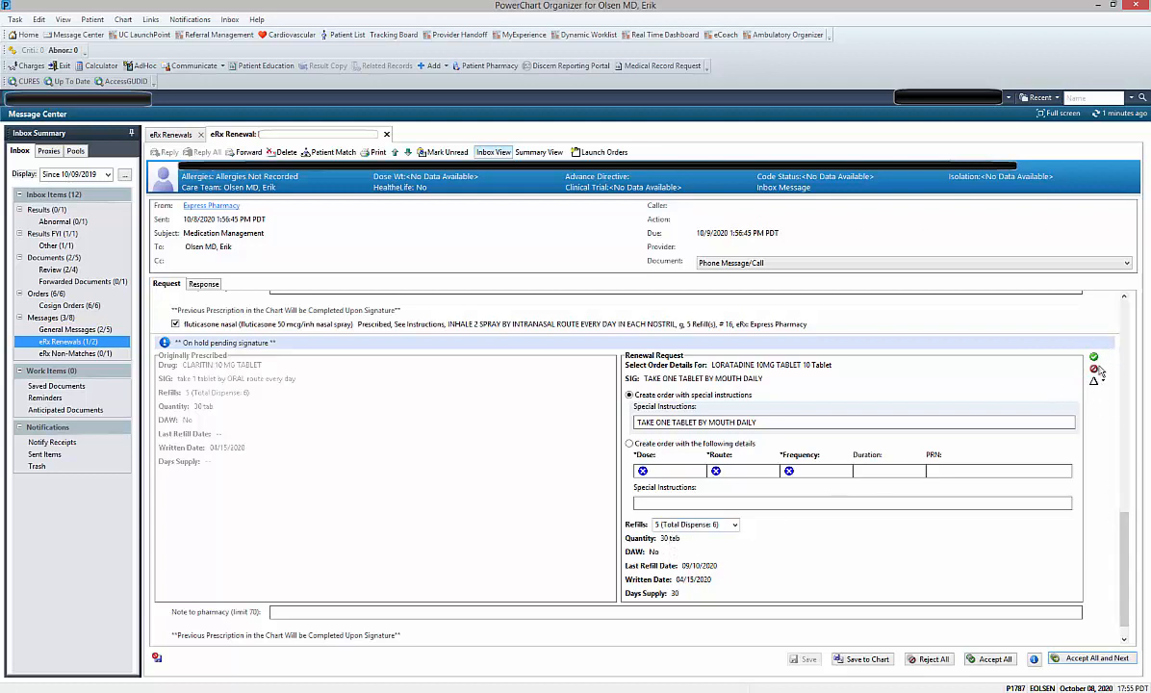
drag(1124, 597, 1126, 400)
scroll(1116, 375, down, 10)
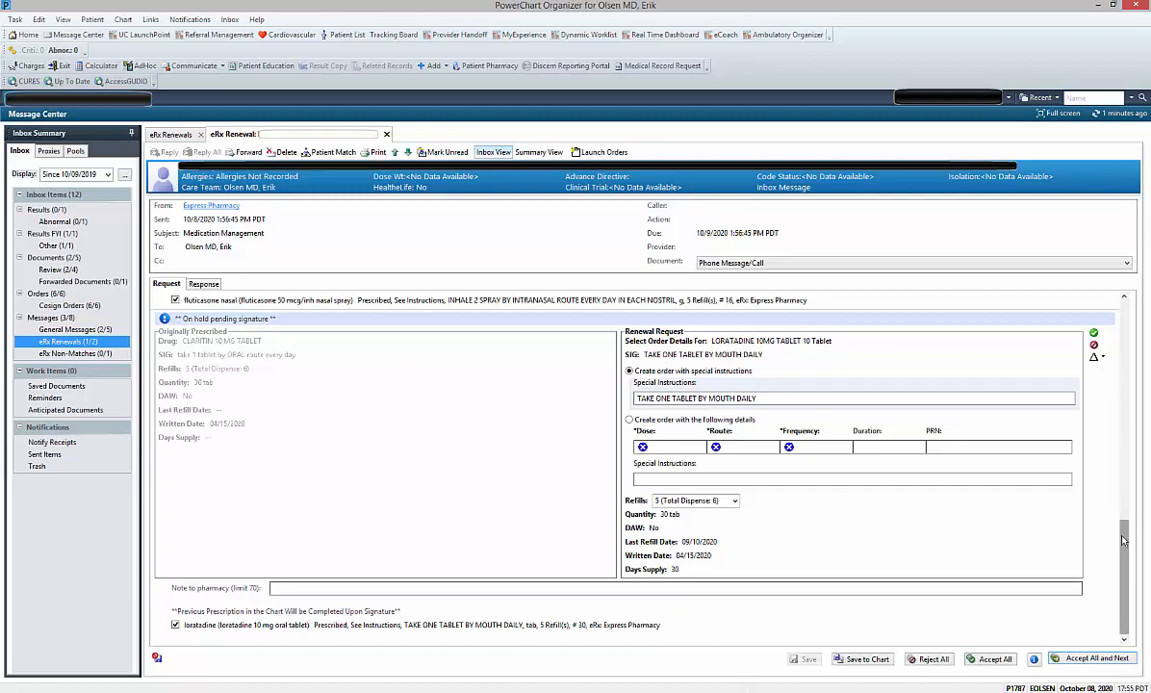
- Replace the loratadine 10 mg renewal request using the Same Medication; Different Dose or Formulation option
drag(1123, 541, 1126, 411)
scroll(1121, 395, up, 5)
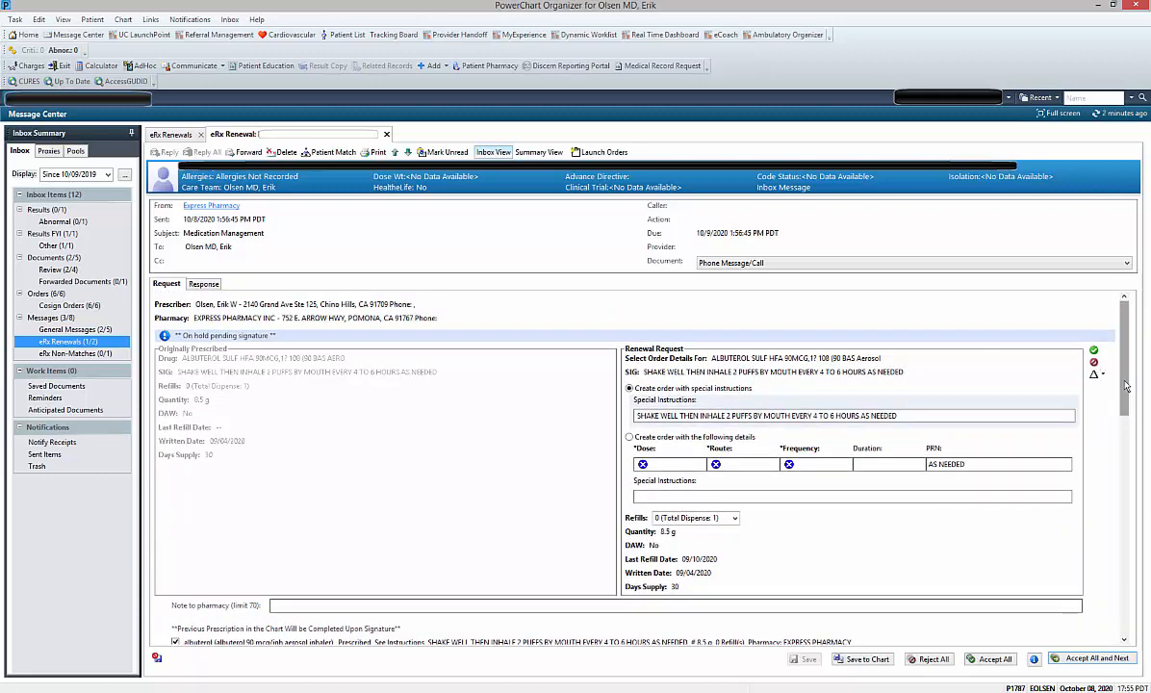
drag(1123, 399, 1122, 597)
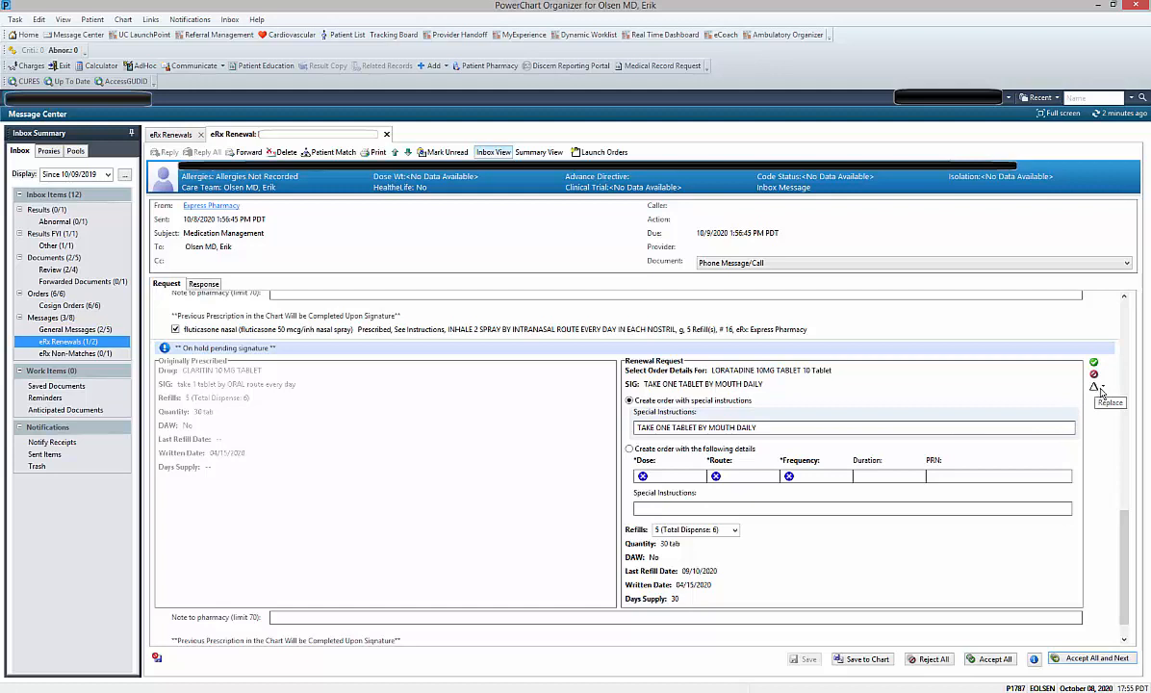
click(1102, 388)
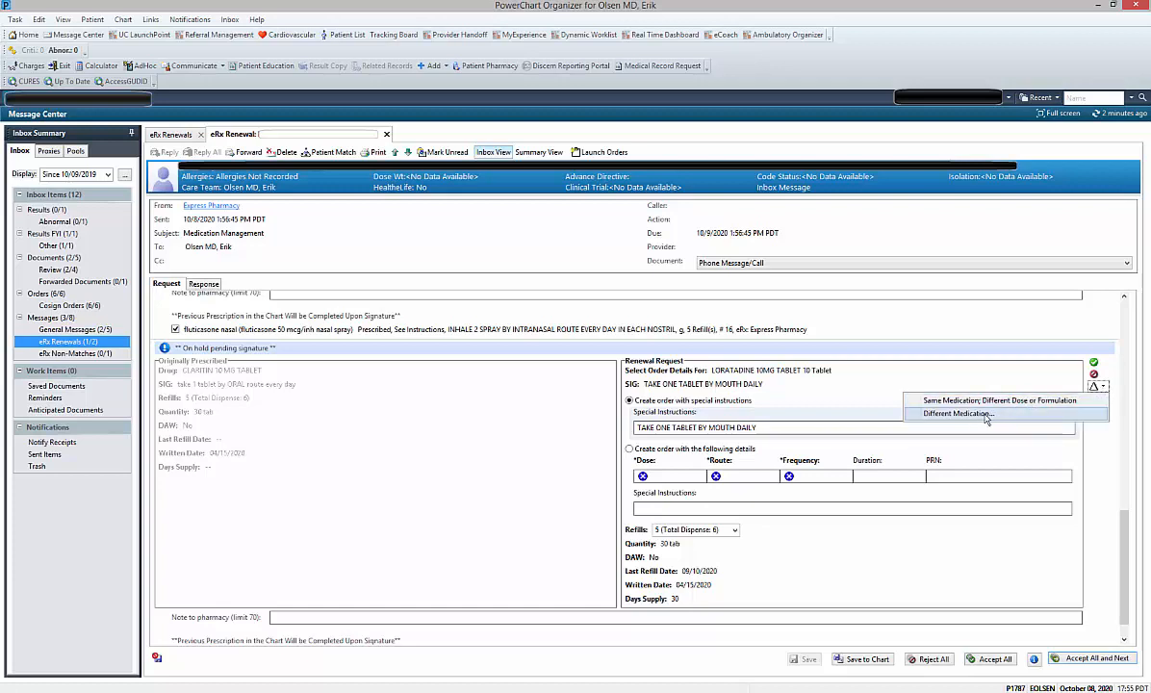
click(1035, 402)
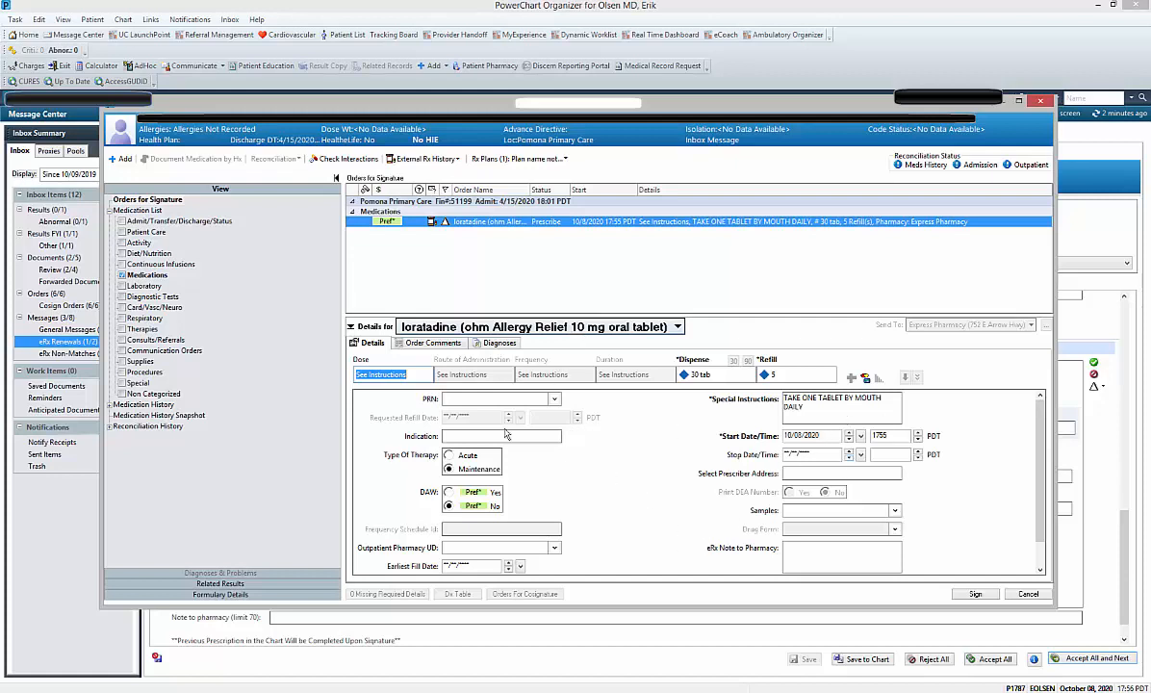
- Set the loratadine order to dose 1 tab, route Oral, frequency Daily, dispense 90 tab and refill 3
click(402, 378)
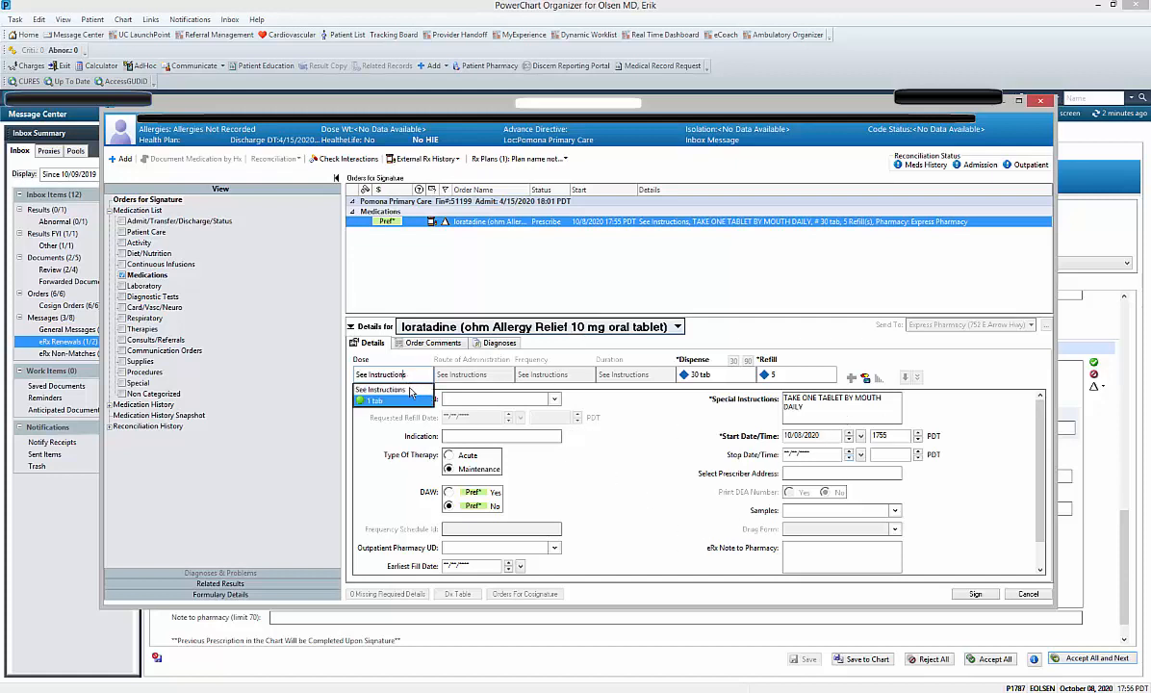
click(389, 401)
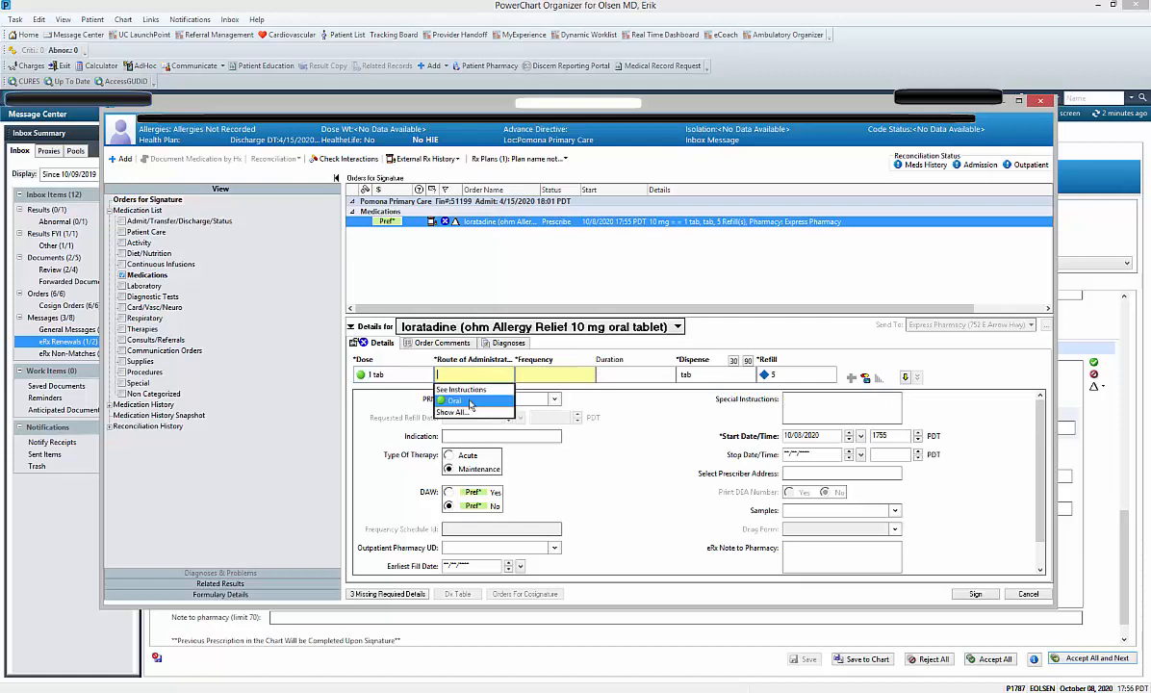
click(546, 378)
click(555, 403)
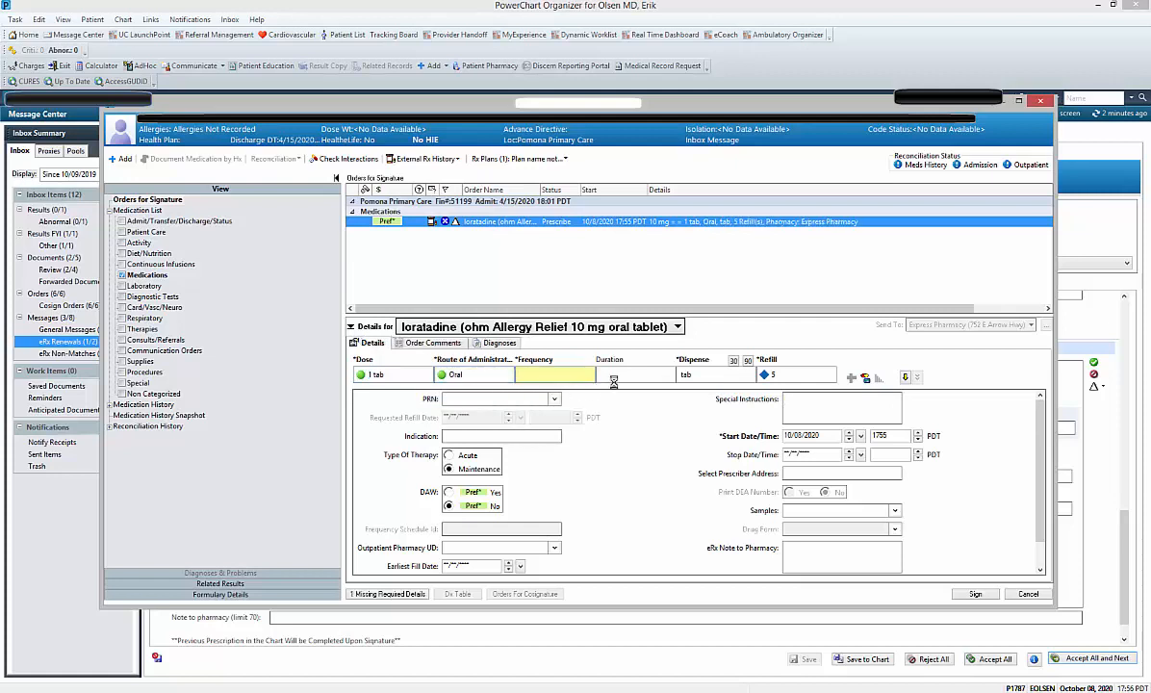
click(749, 361)
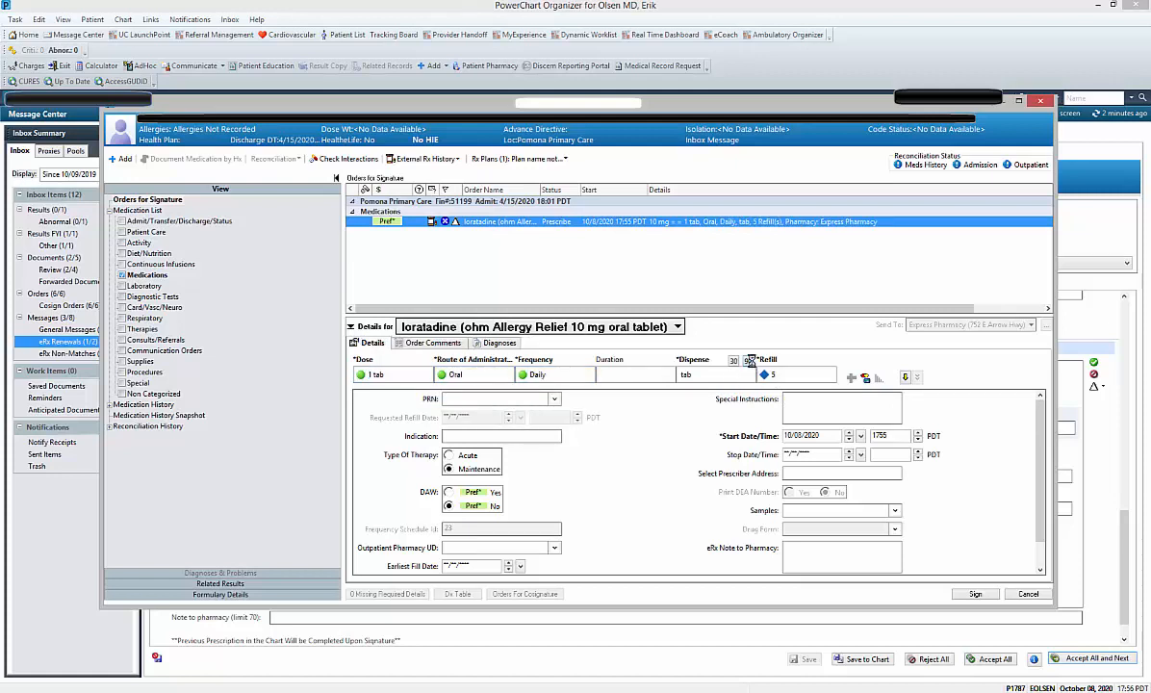
click(782, 374)
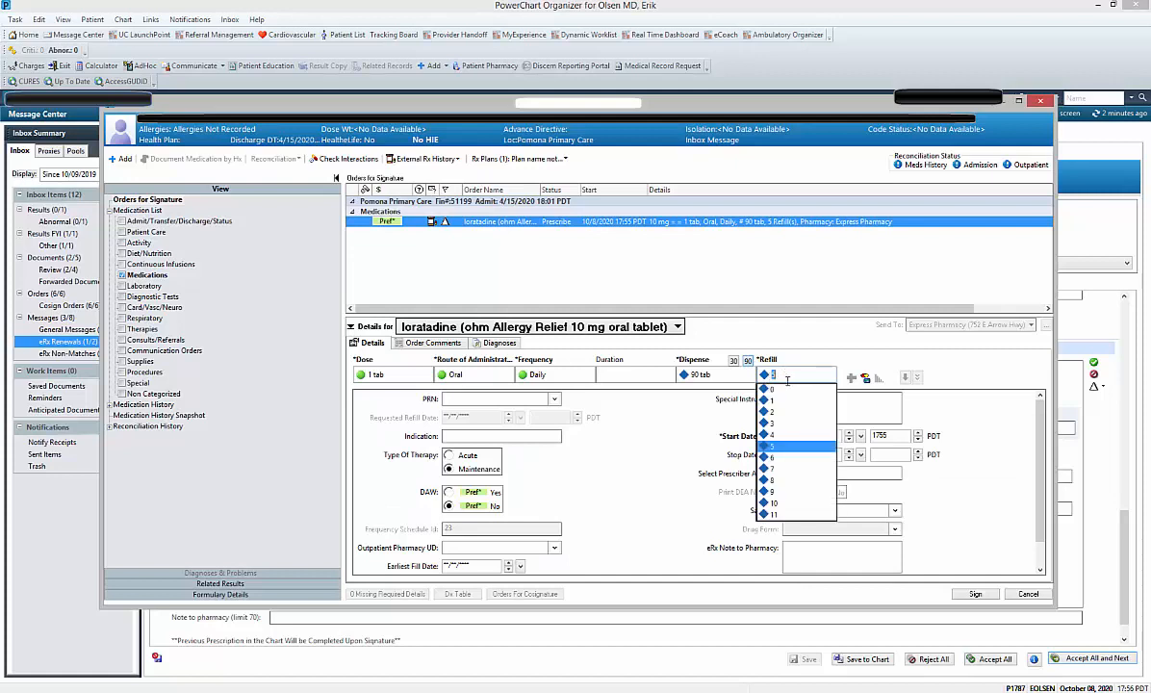
key(BackSpace)
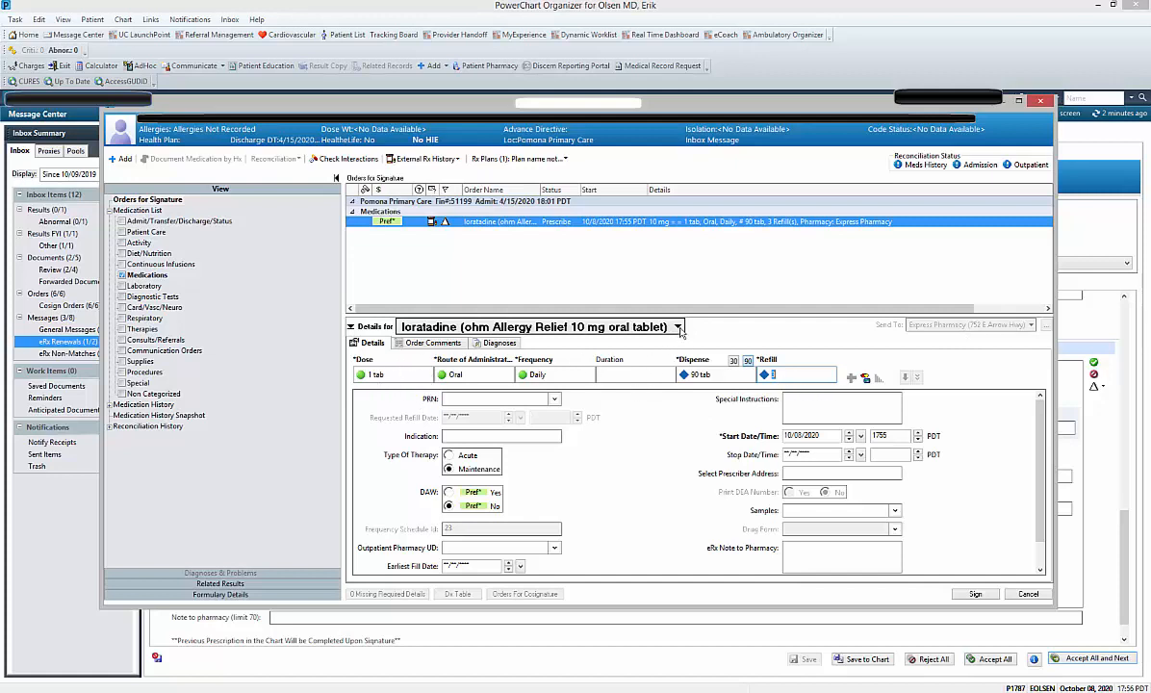
- Check the alternative loratadine formulations, keep the current 10 mg oral tablet and sign its electronic prescription
click(678, 328)
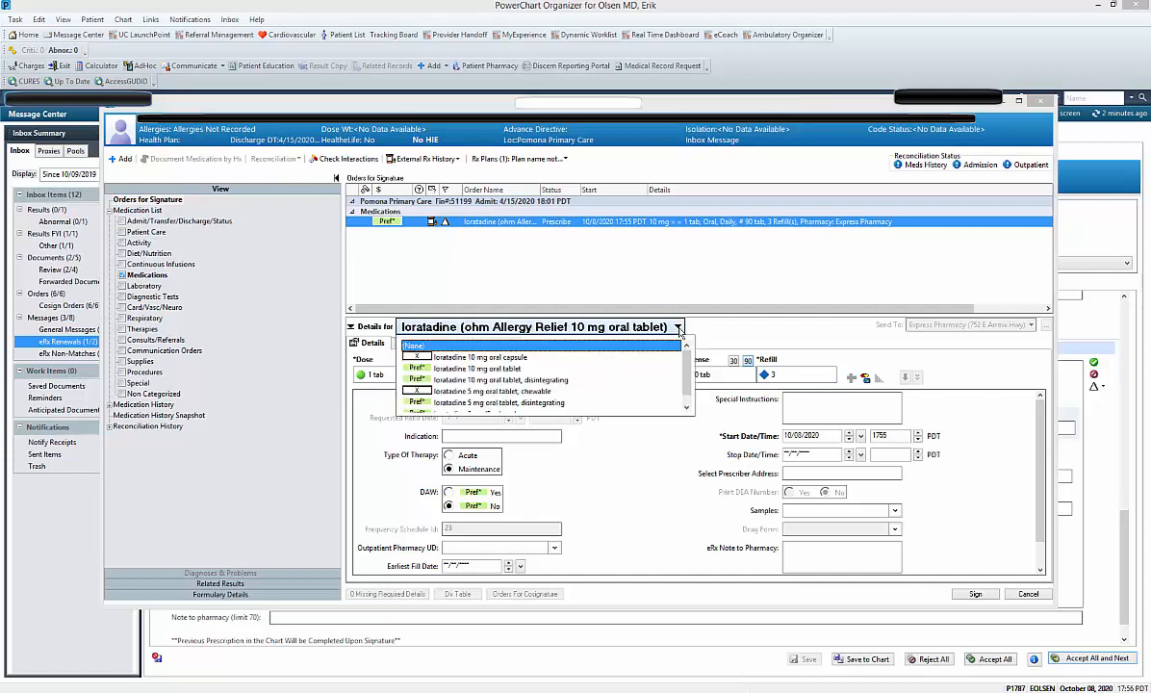
click(680, 318)
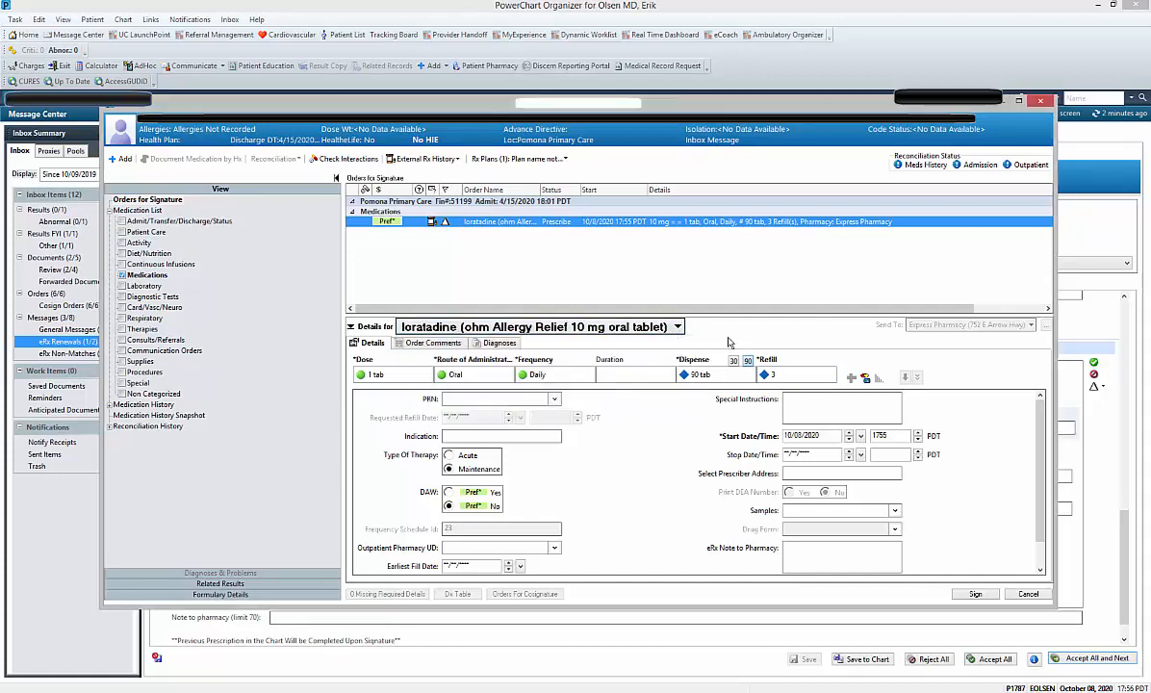
click(975, 595)
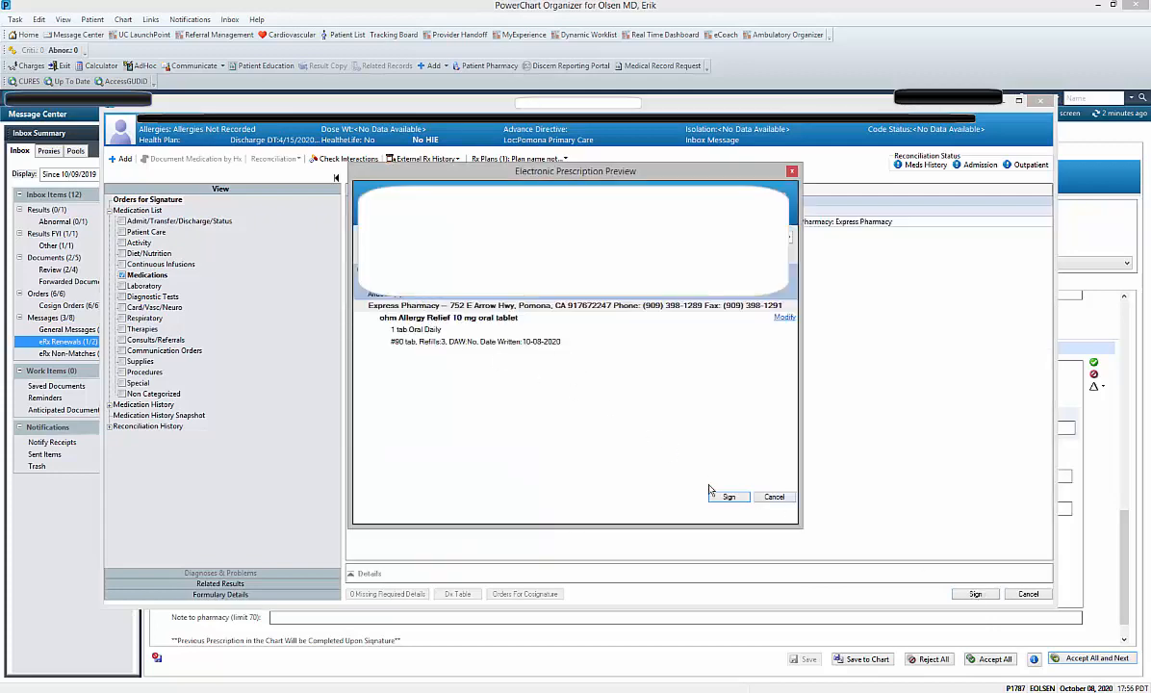
click(798, 499)
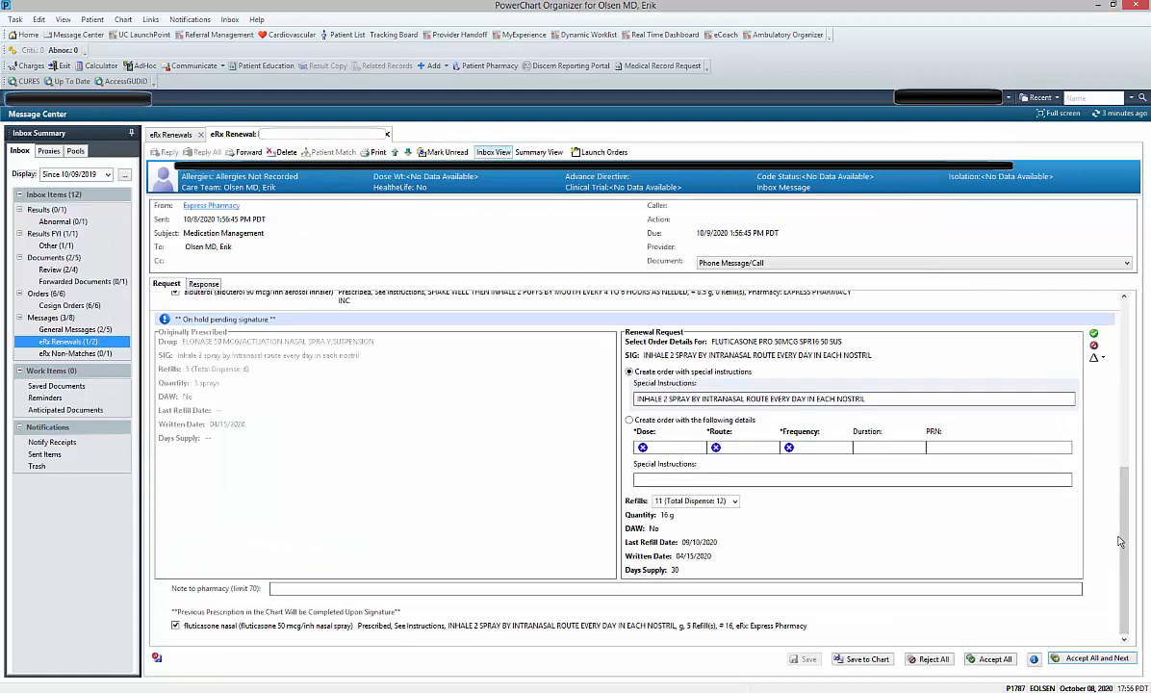
- Accept and sign the albuterol and fluticasone renewals, and likewise the CVS omeprazole 20 mg renewal
scroll(1119, 500, up, 5)
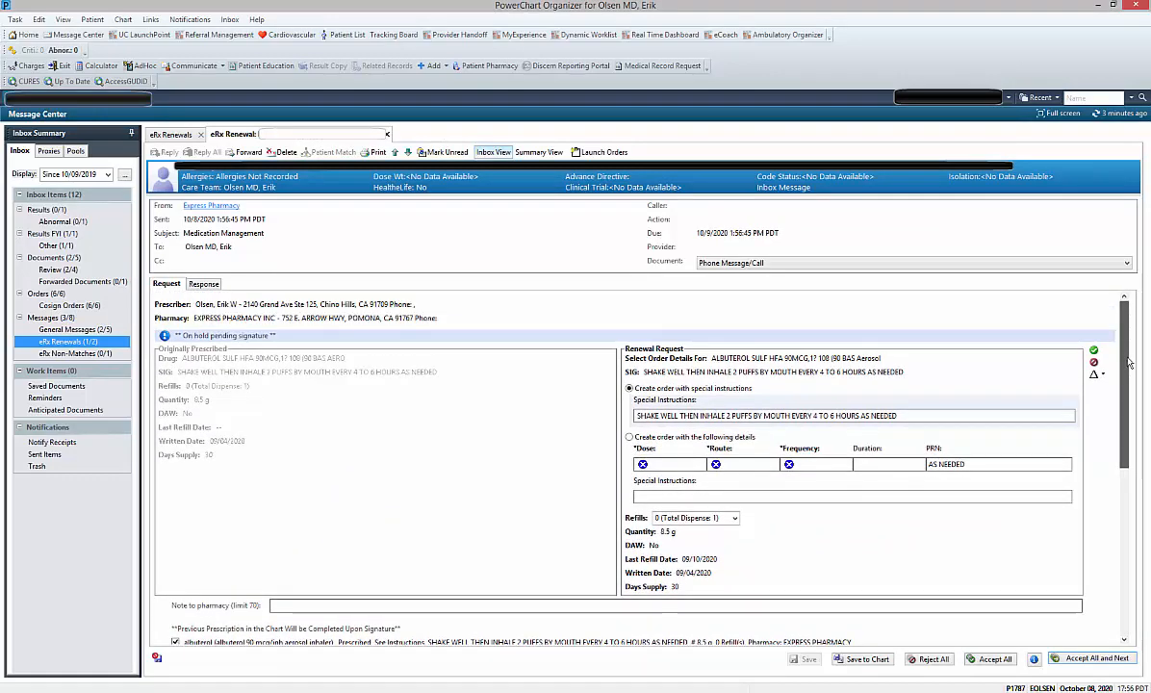
scroll(1118, 454, down, 5)
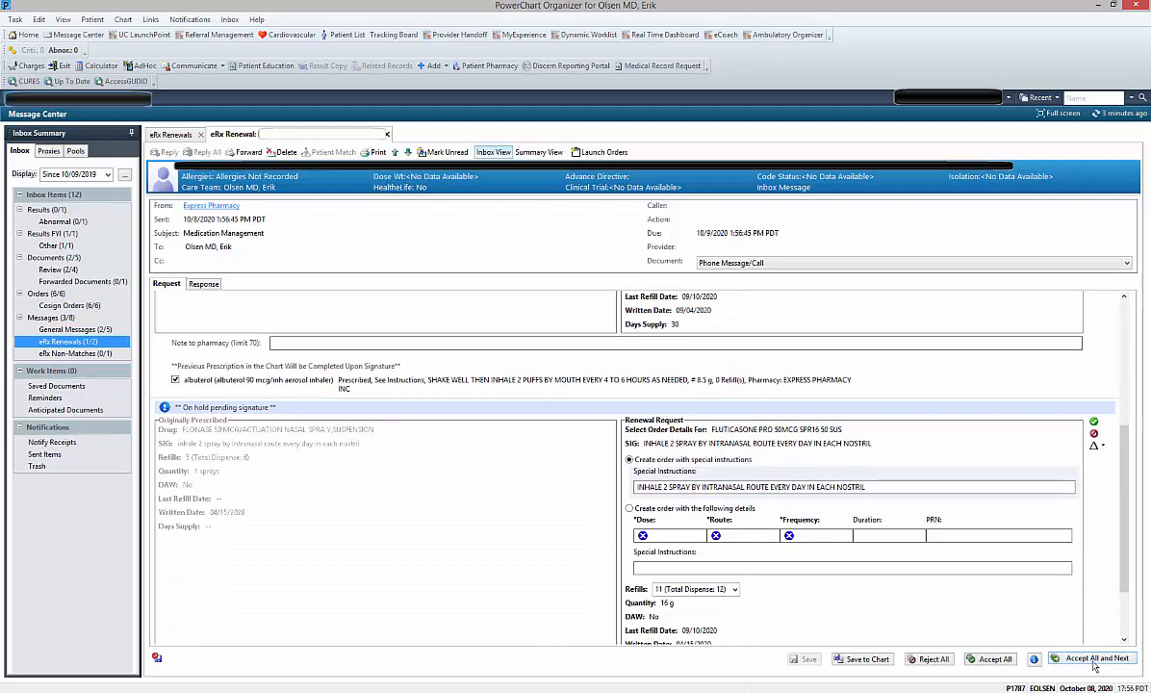
click(1095, 660)
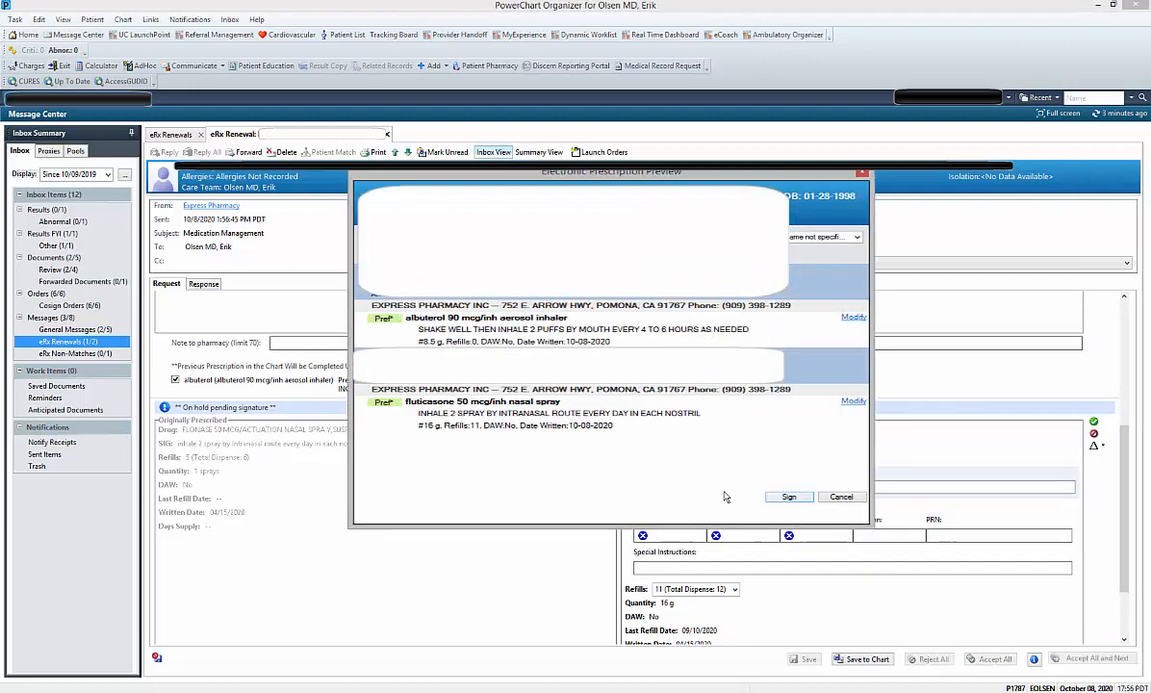
click(730, 497)
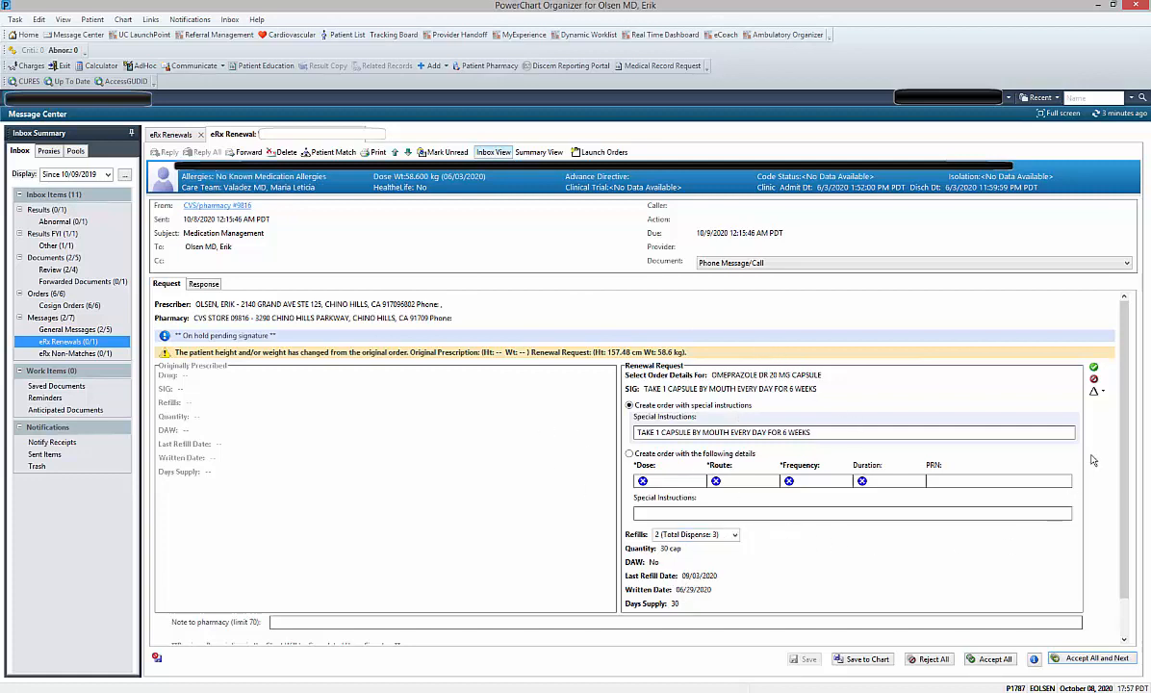
scroll(1107, 453, down, 1)
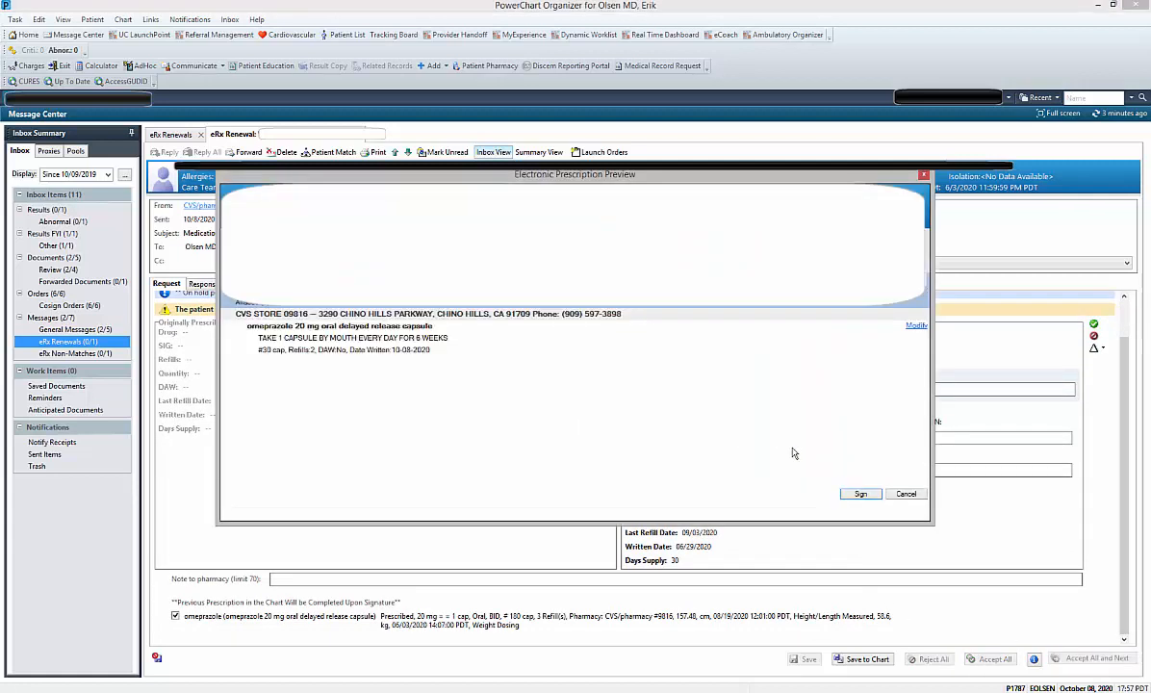
click(862, 495)
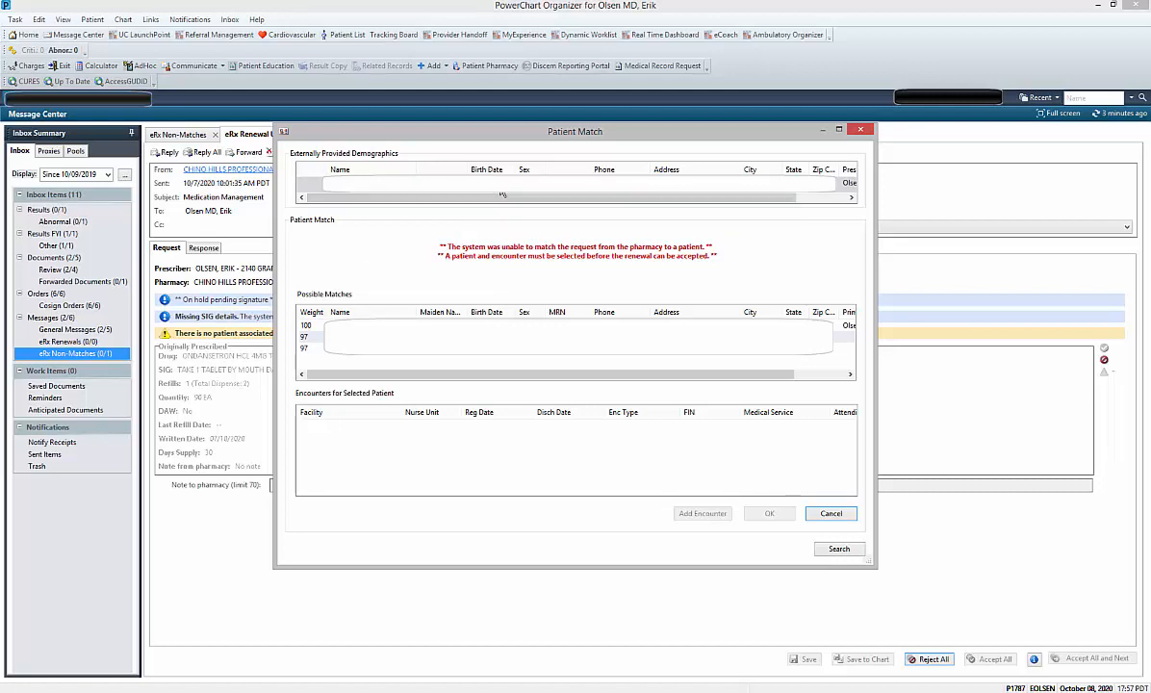
- Match the unmatched ondansetron renewal to the possible match weighted 100 and the 10/07/20 Grand Primary Care clinic encounter
click(481, 326)
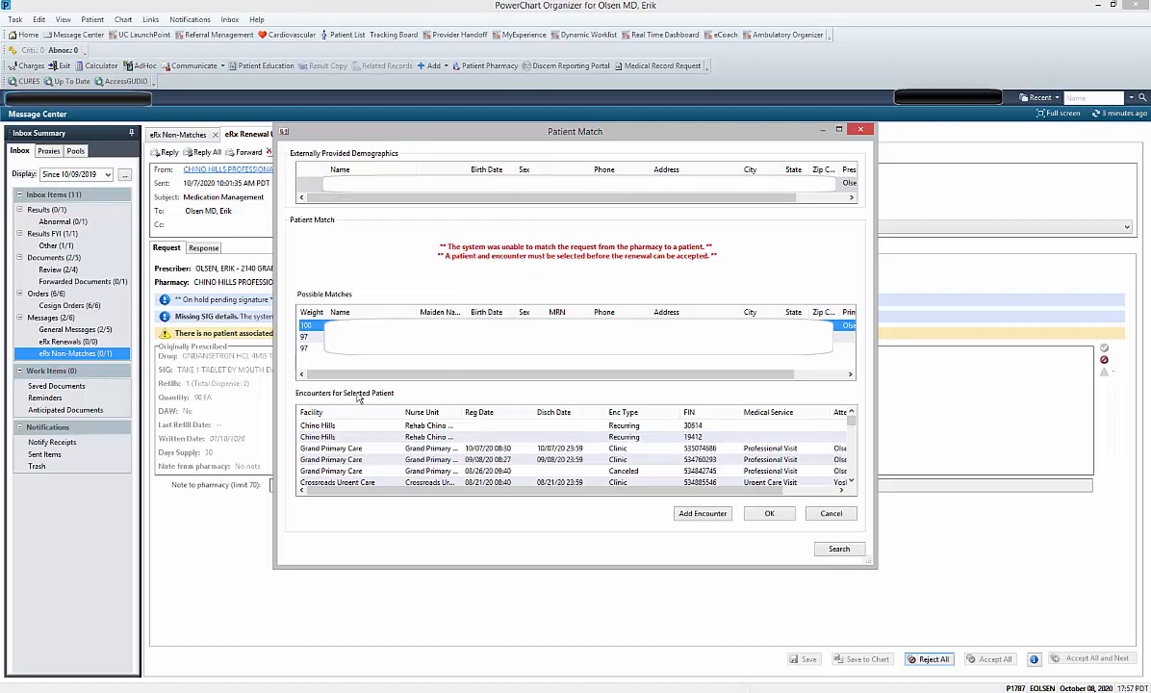
click(633, 448)
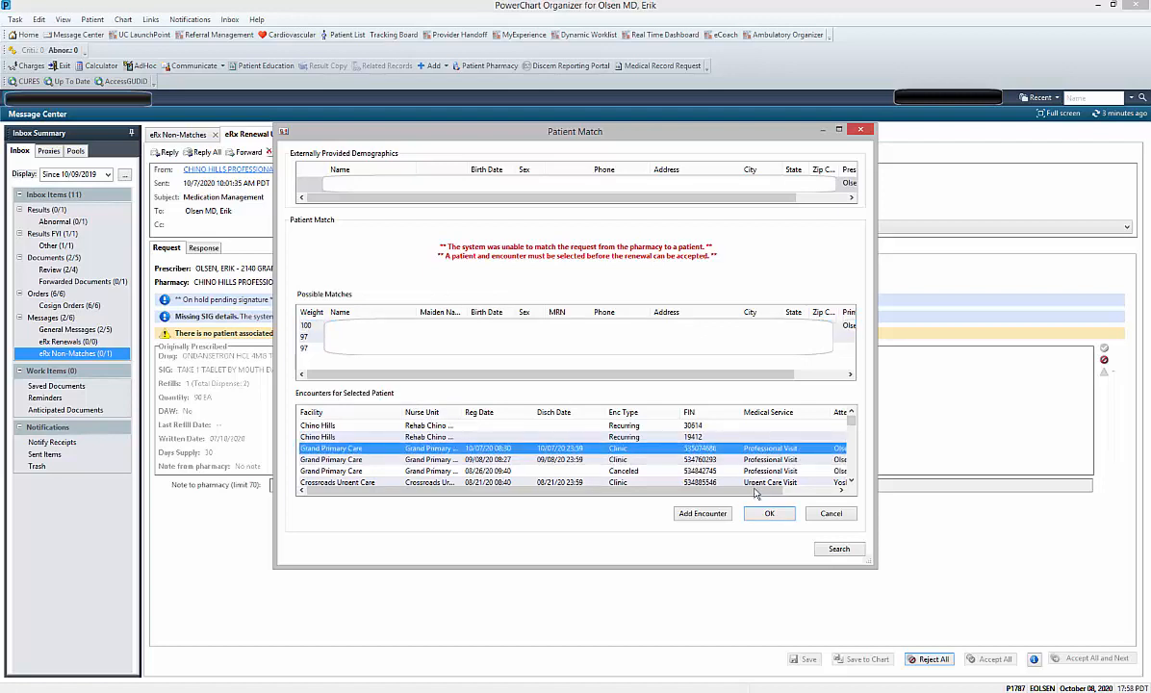
click(770, 514)
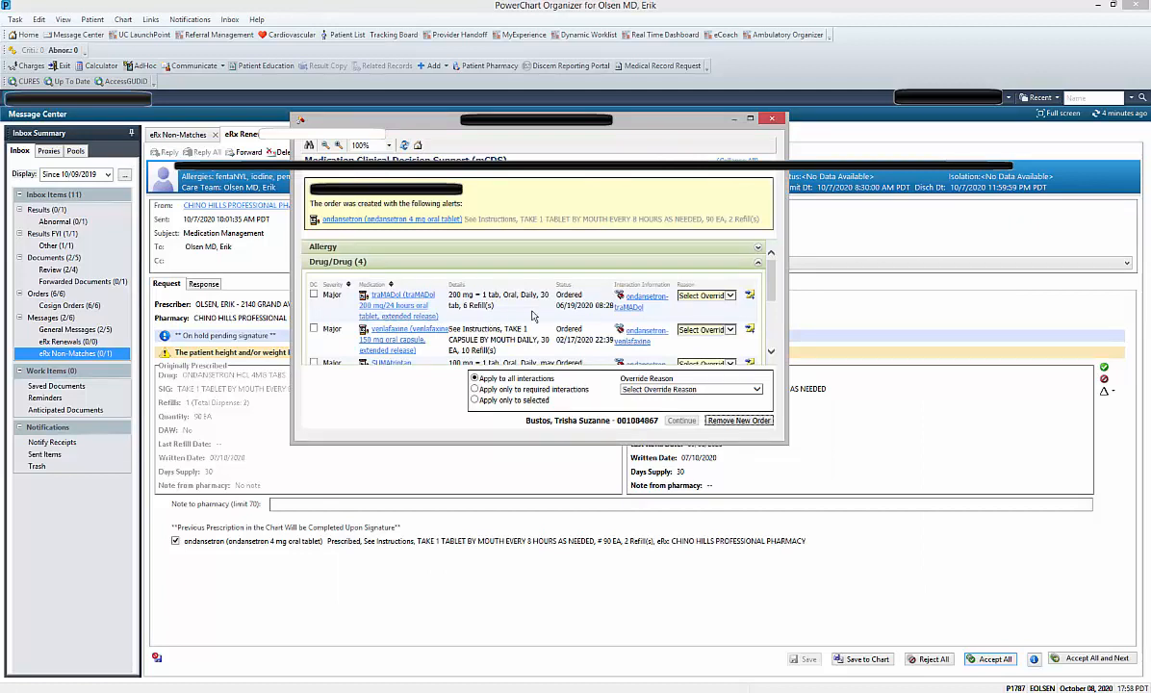
- Review the ondansetron drug interaction alerts and override all of them with the reason Prescriber Clinical Judgment
scroll(563, 293, down, 4)
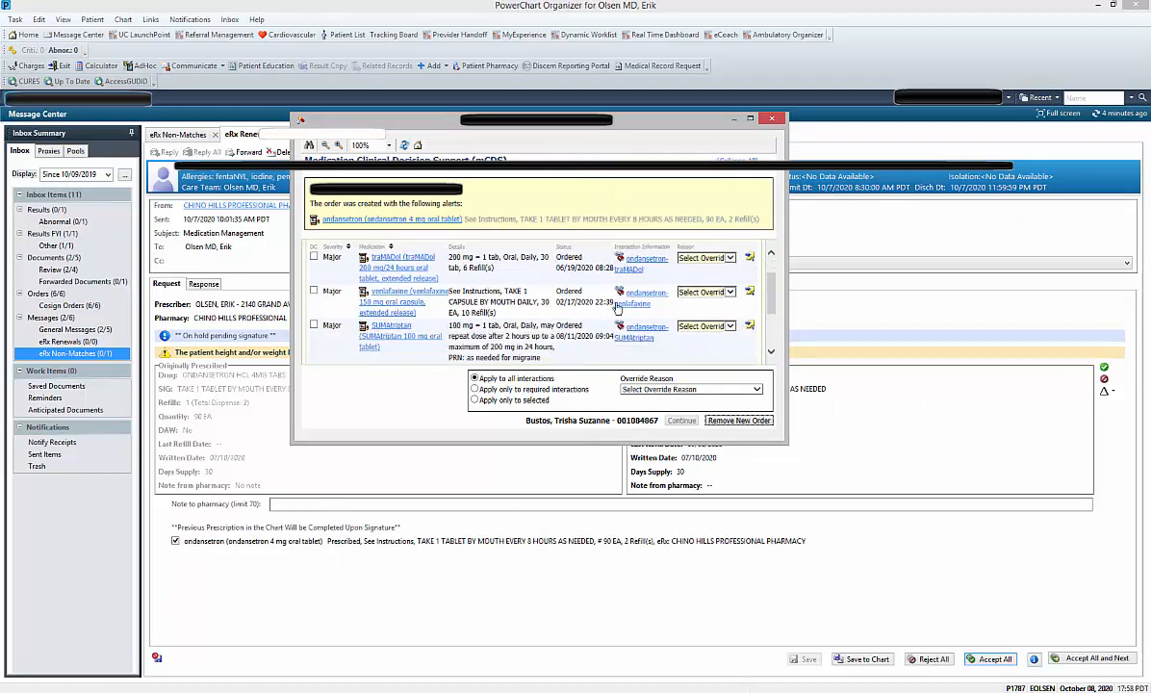
scroll(569, 304, up, 5)
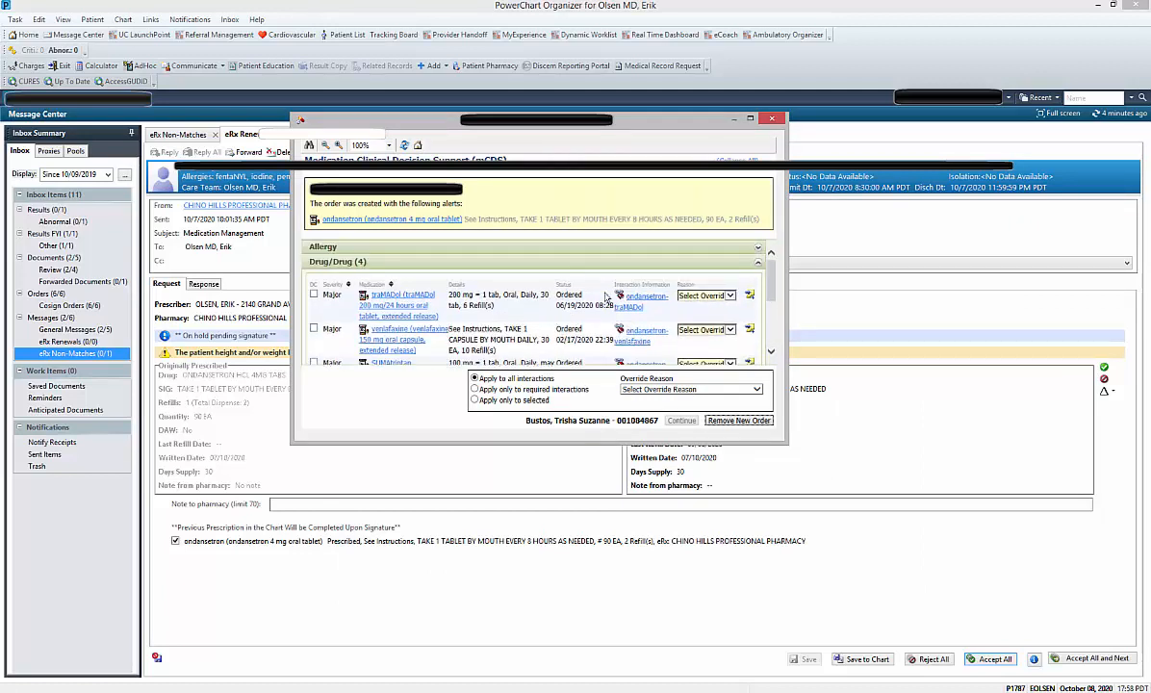
click(677, 391)
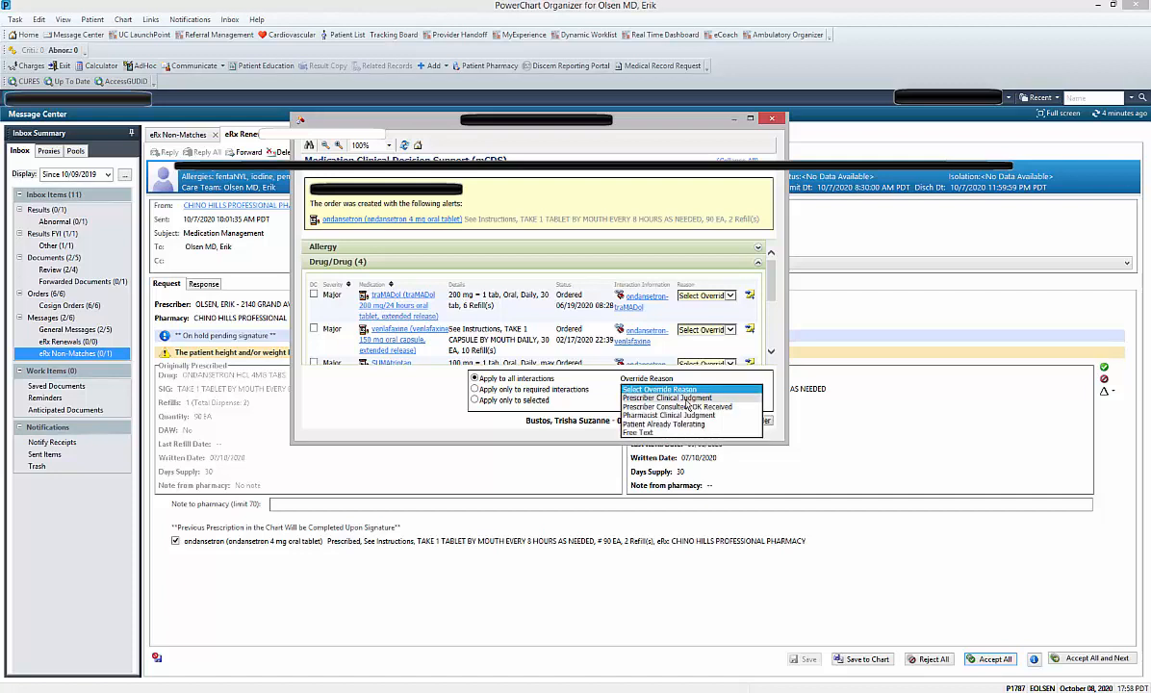
click(686, 397)
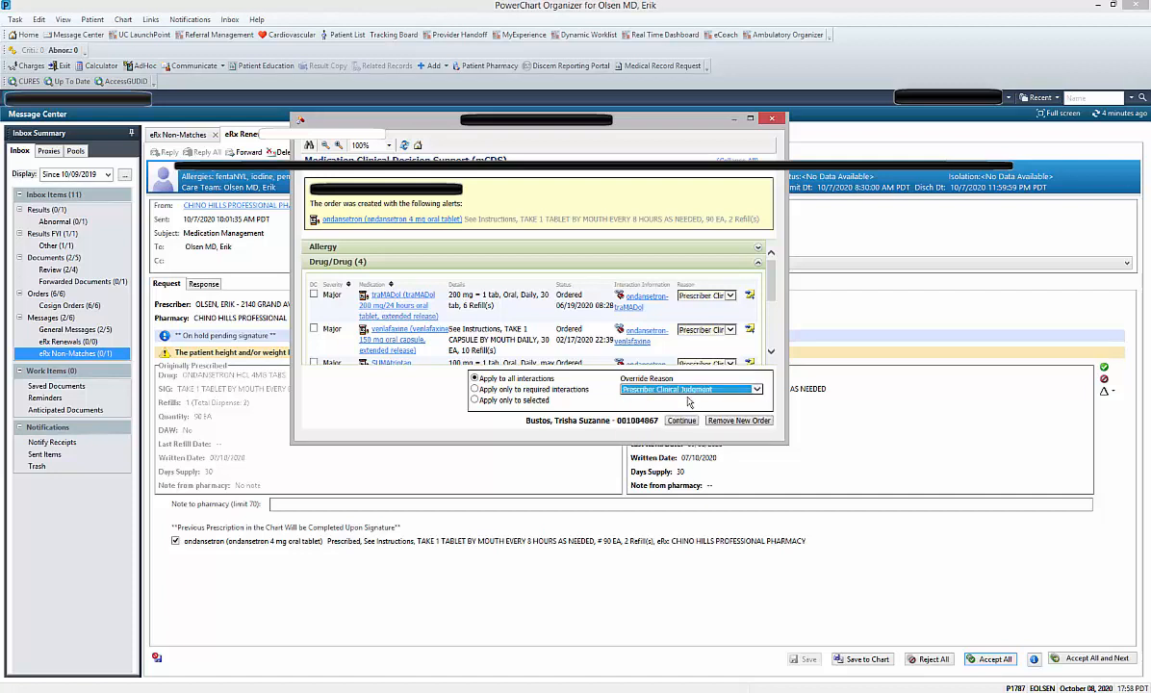
click(681, 422)
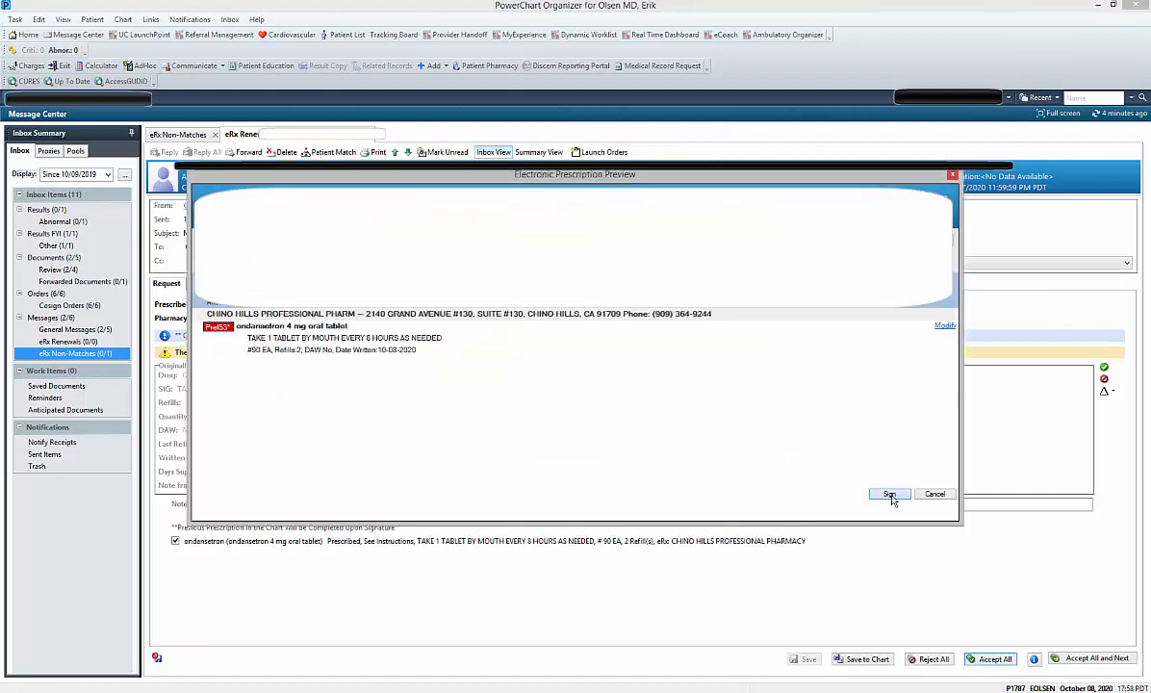
- Sign the ondansetron 4 mg electronic prescription and delete the processed renewal message
click(890, 494)
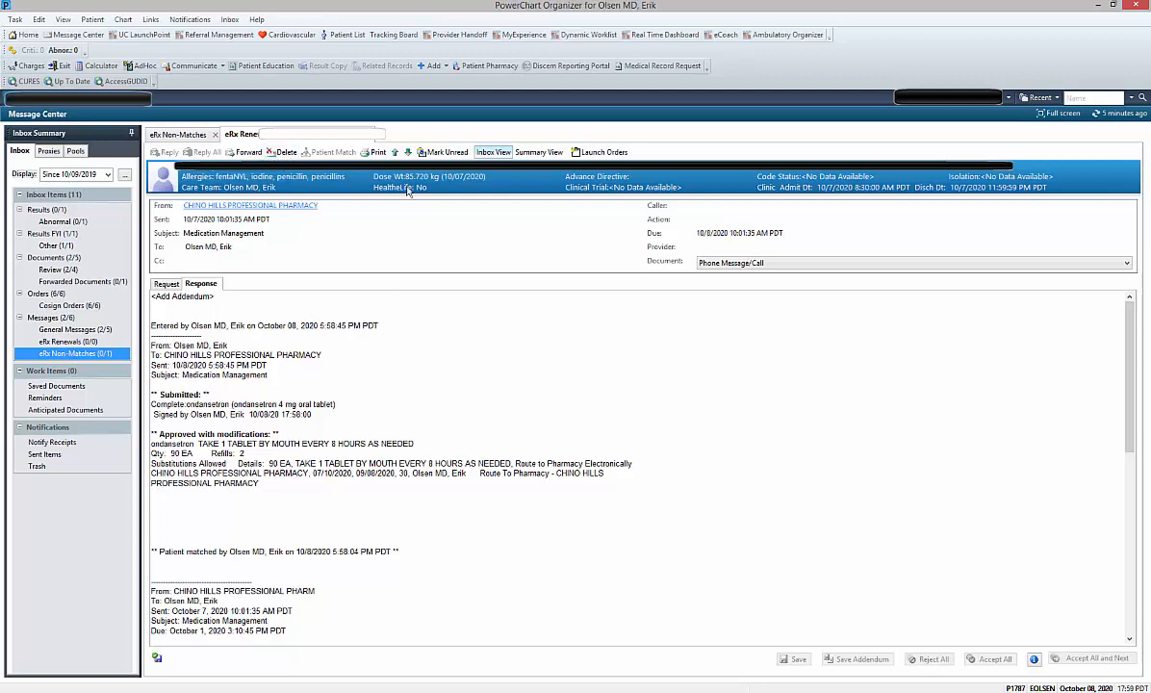
click(282, 157)
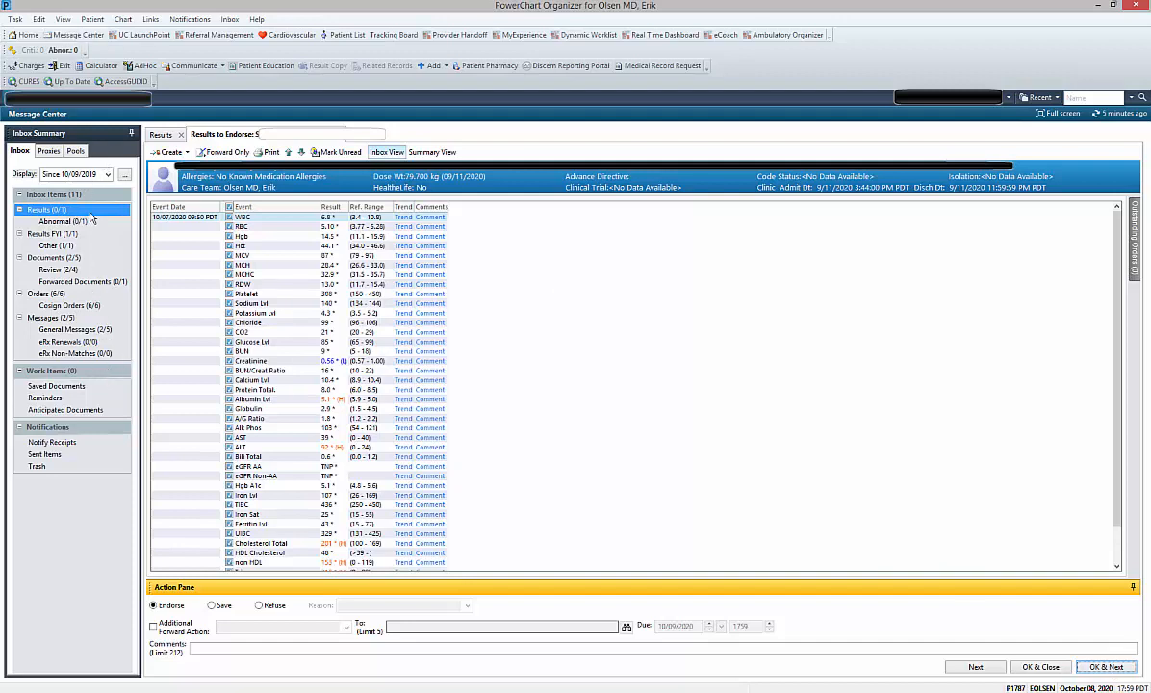
- Open the 10/07/2020 results to endorse and start an endorsement comment
click(213, 647)
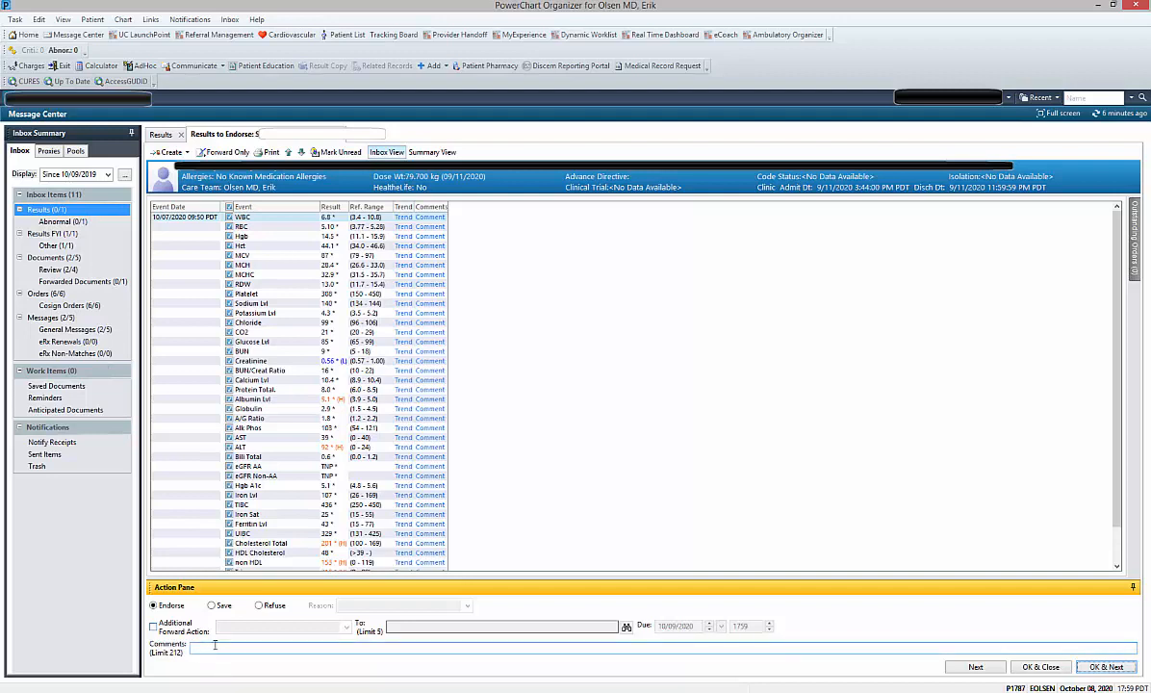